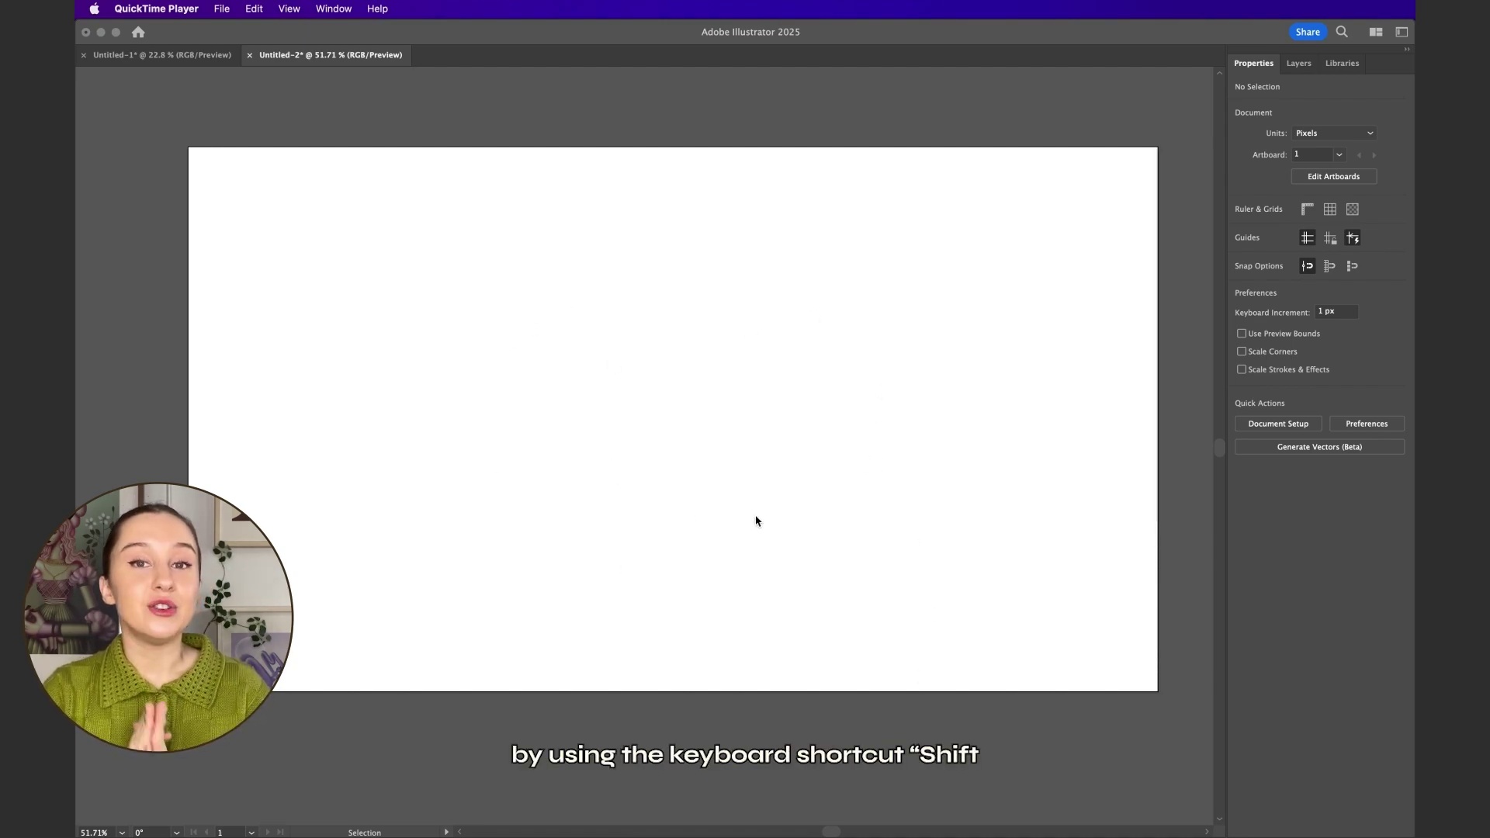
Resize the artboard to 1080 px wide and 1920 px high.
{"action": "left_click", "coordinate": [765, 381]}
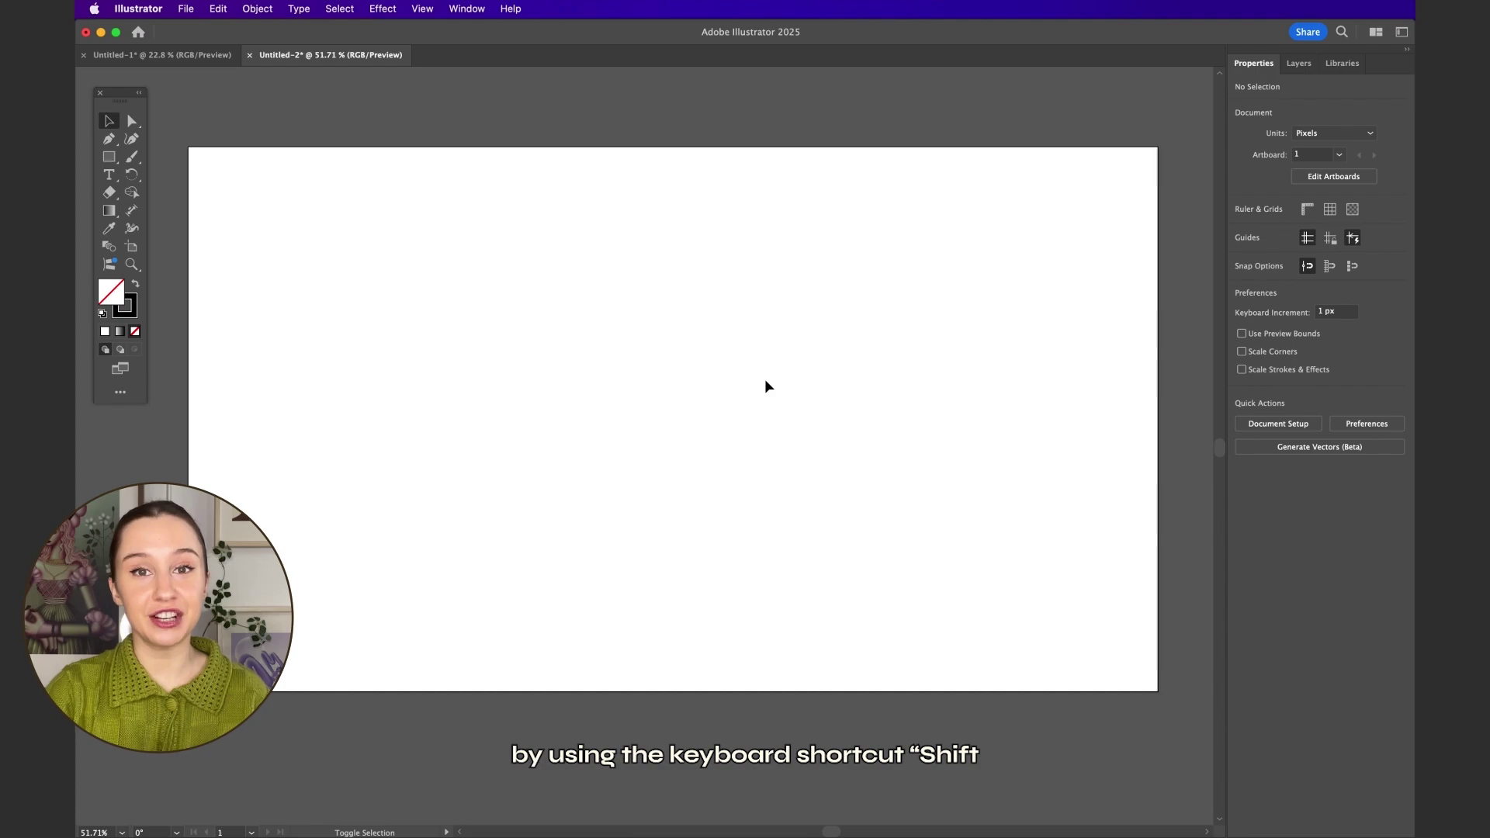
{"action": "key", "text": "shift+o"}
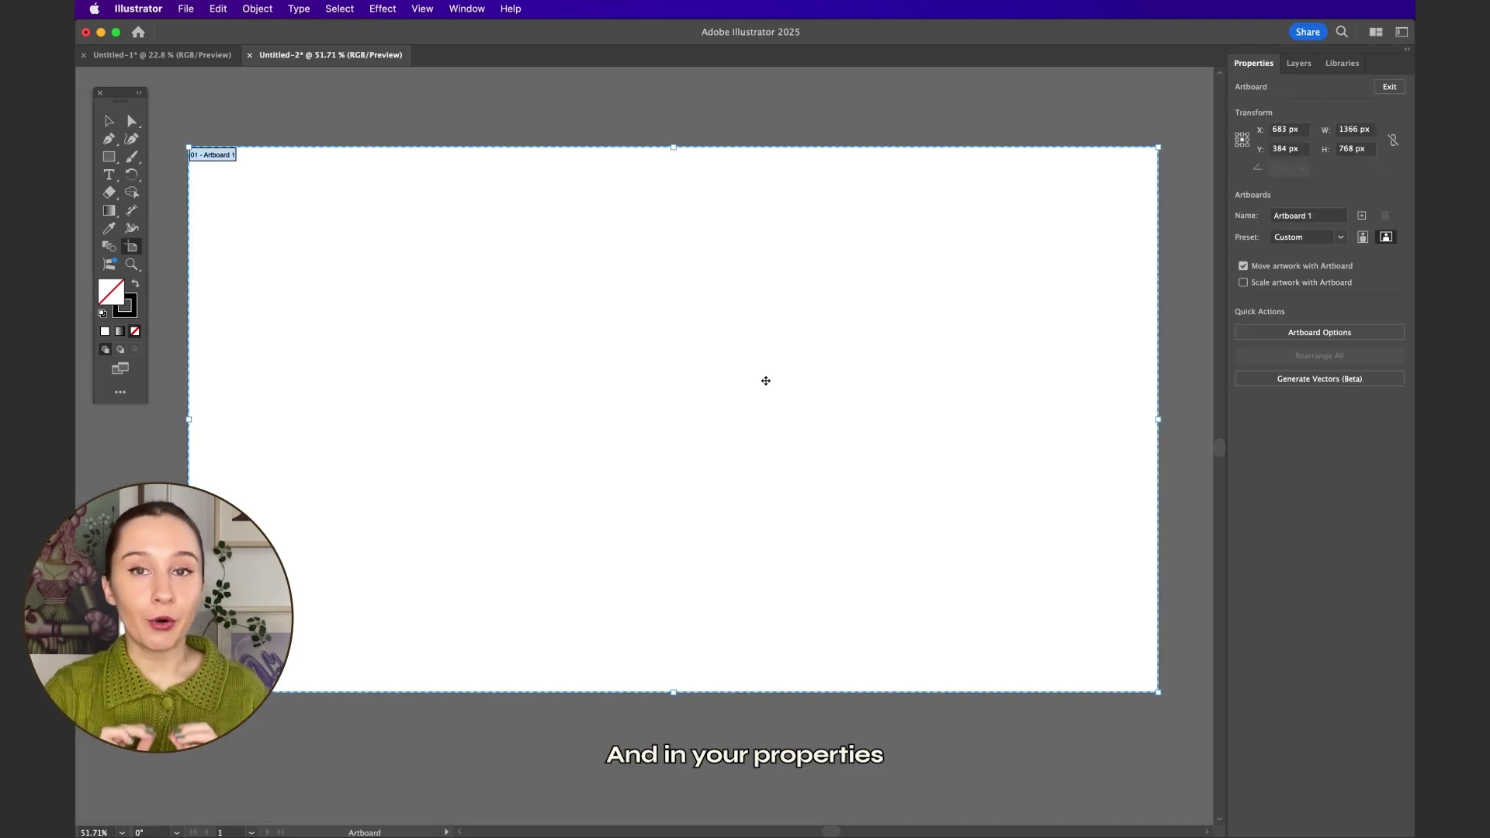
{"action": "left_click", "coordinate": [1354, 129]}
{"action": "type", "text": "1080"}
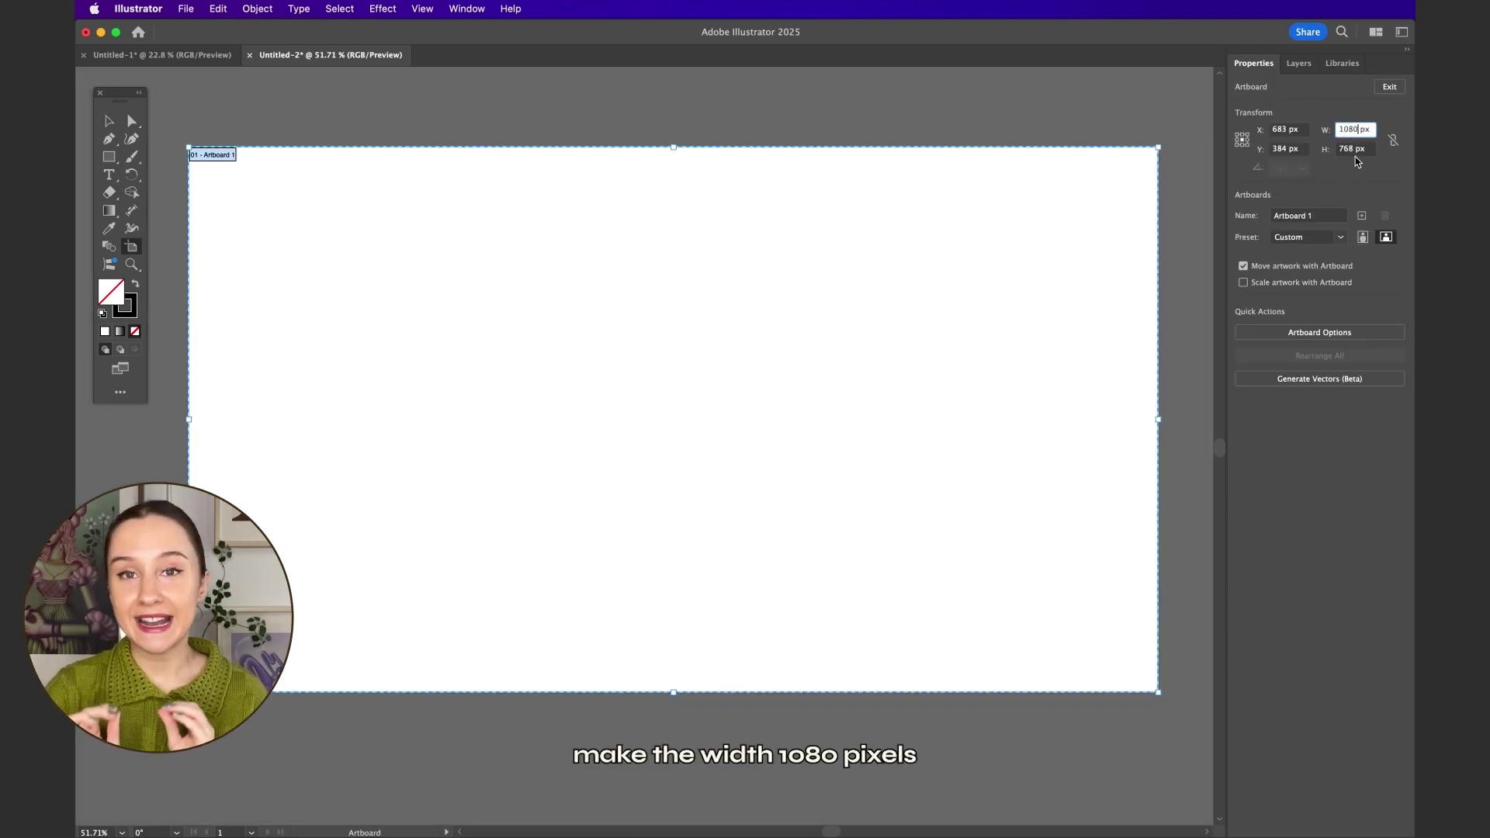
{"action": "left_click", "coordinate": [1354, 149]}
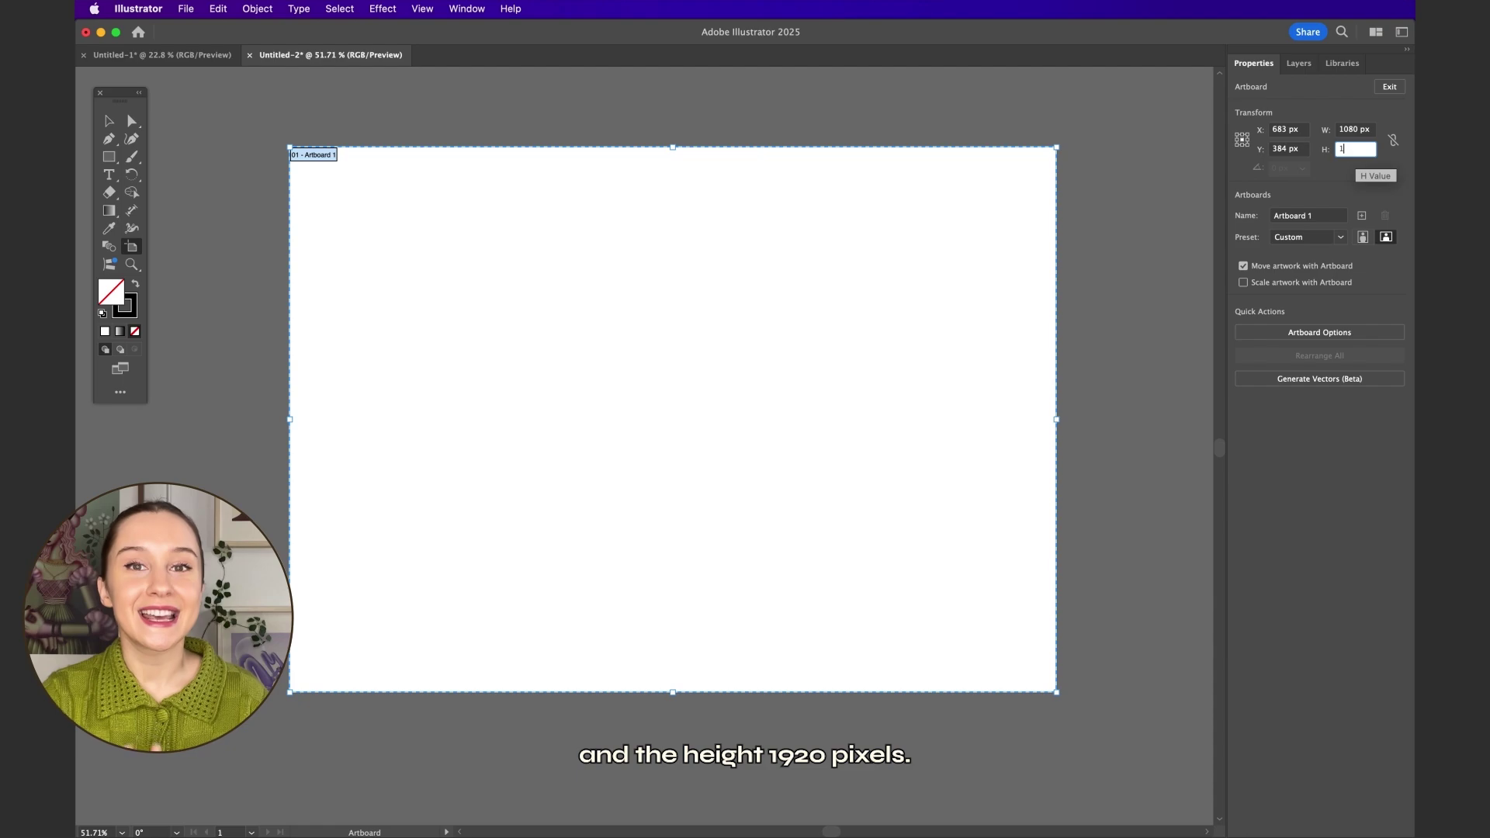
{"action": "type", "text": "1920"}
{"action": "key", "text": "Return"}
{"action": "scroll", "coordinate": [589, 359], "scroll_direction": "down", "scroll_amount": 3}
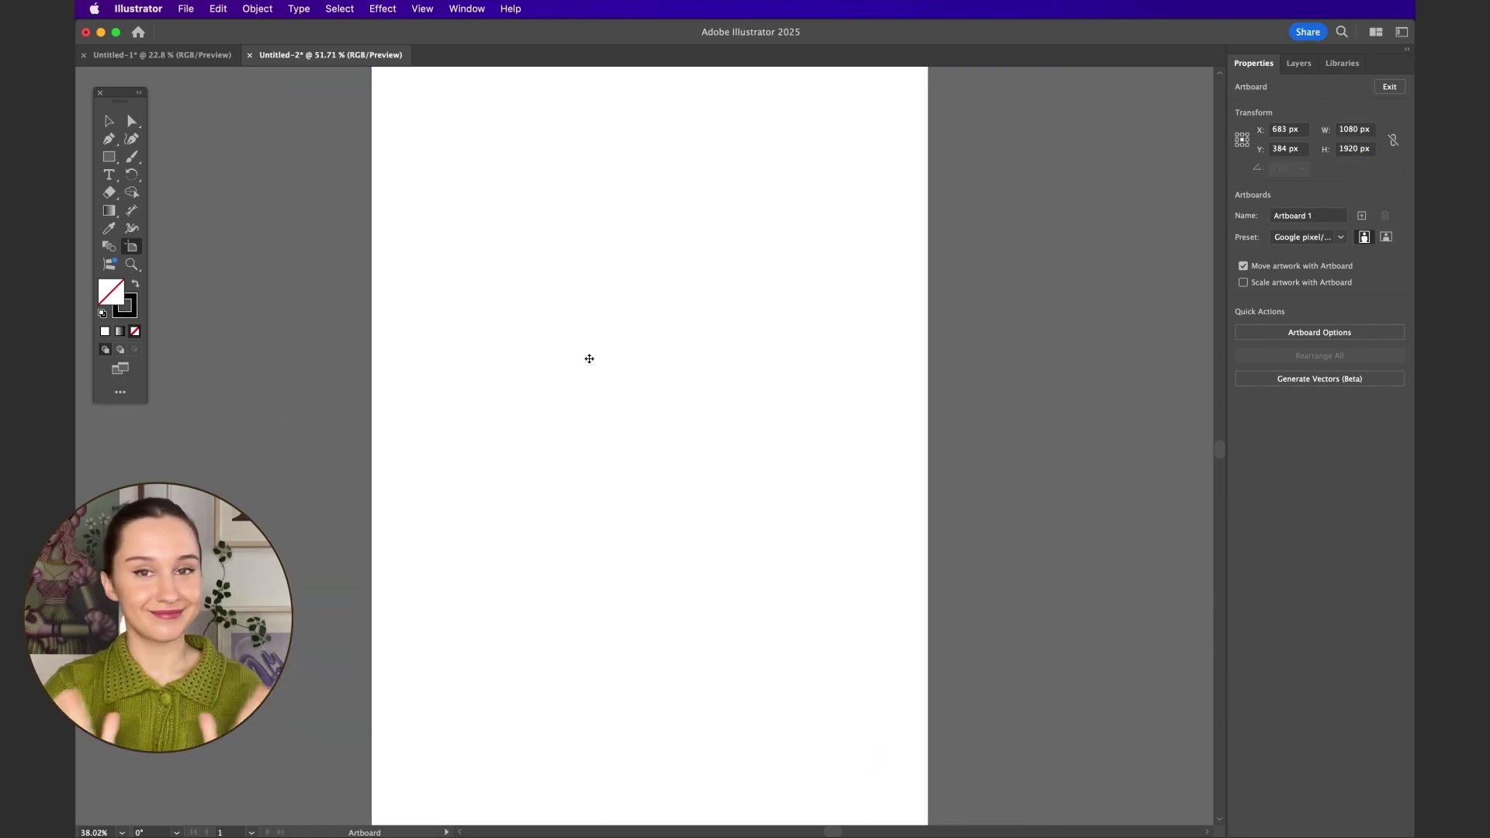
{"action": "key", "text": "super+0"}
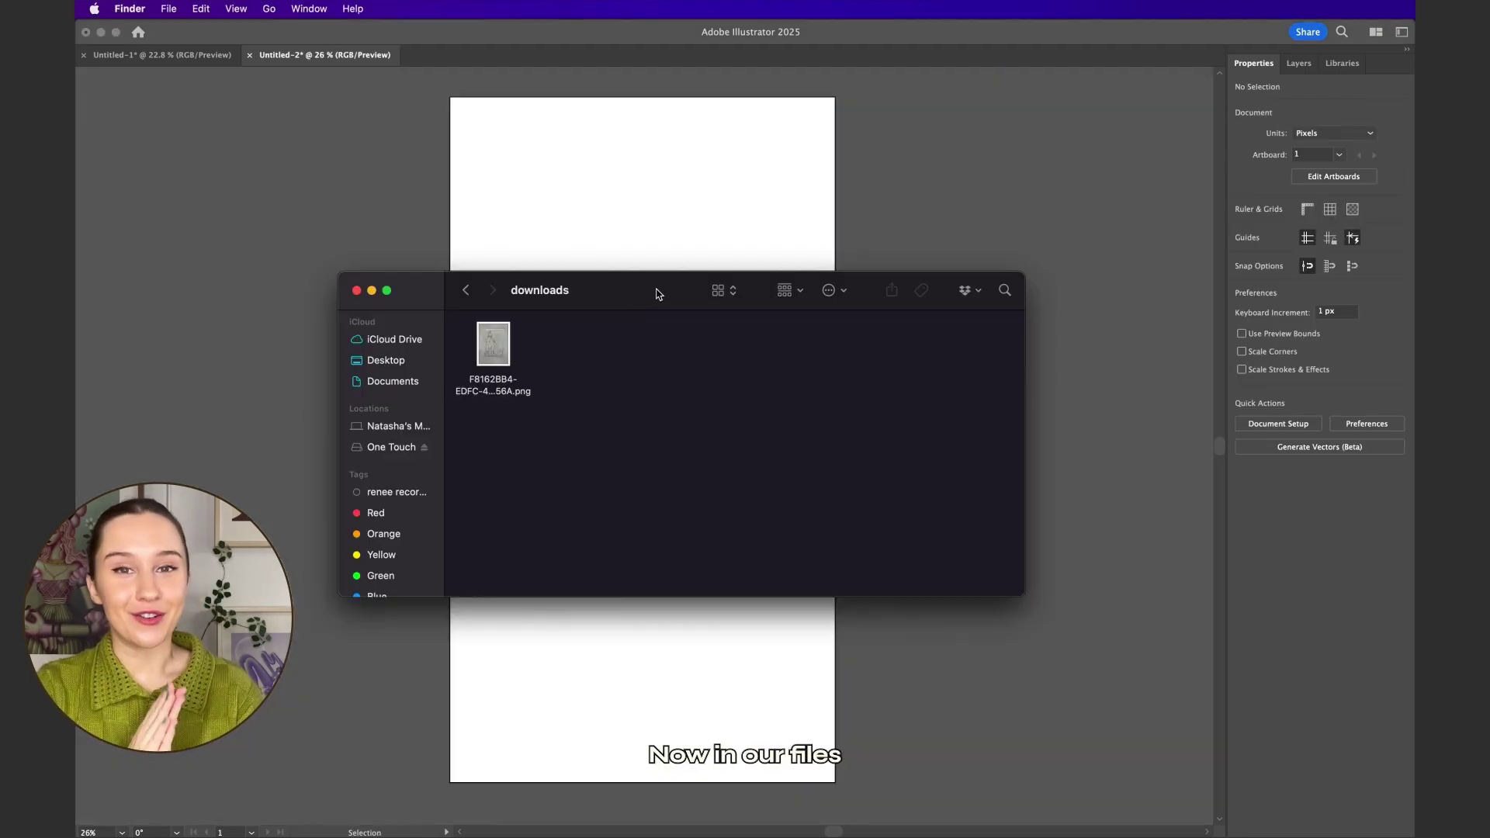
Place the sketch PNG from the downloads folder in Finder onto the Illustrator artboard.
{"action": "left_click", "coordinate": [494, 354]}
{"action": "left_click_drag", "start_coordinate": [492, 351], "coordinate": [593, 198]}
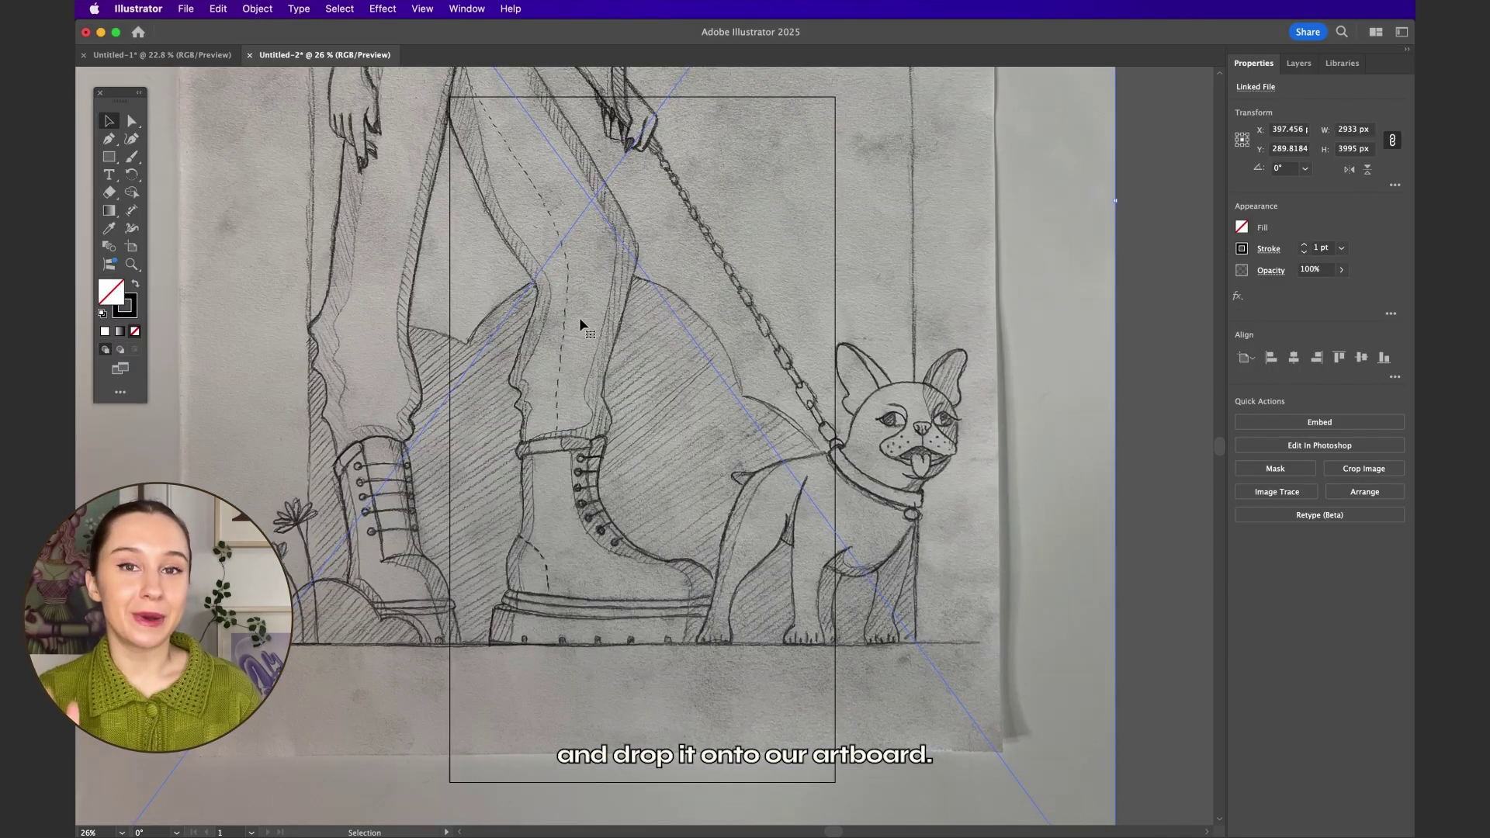
{"action": "key", "text": "alt+super+0"}
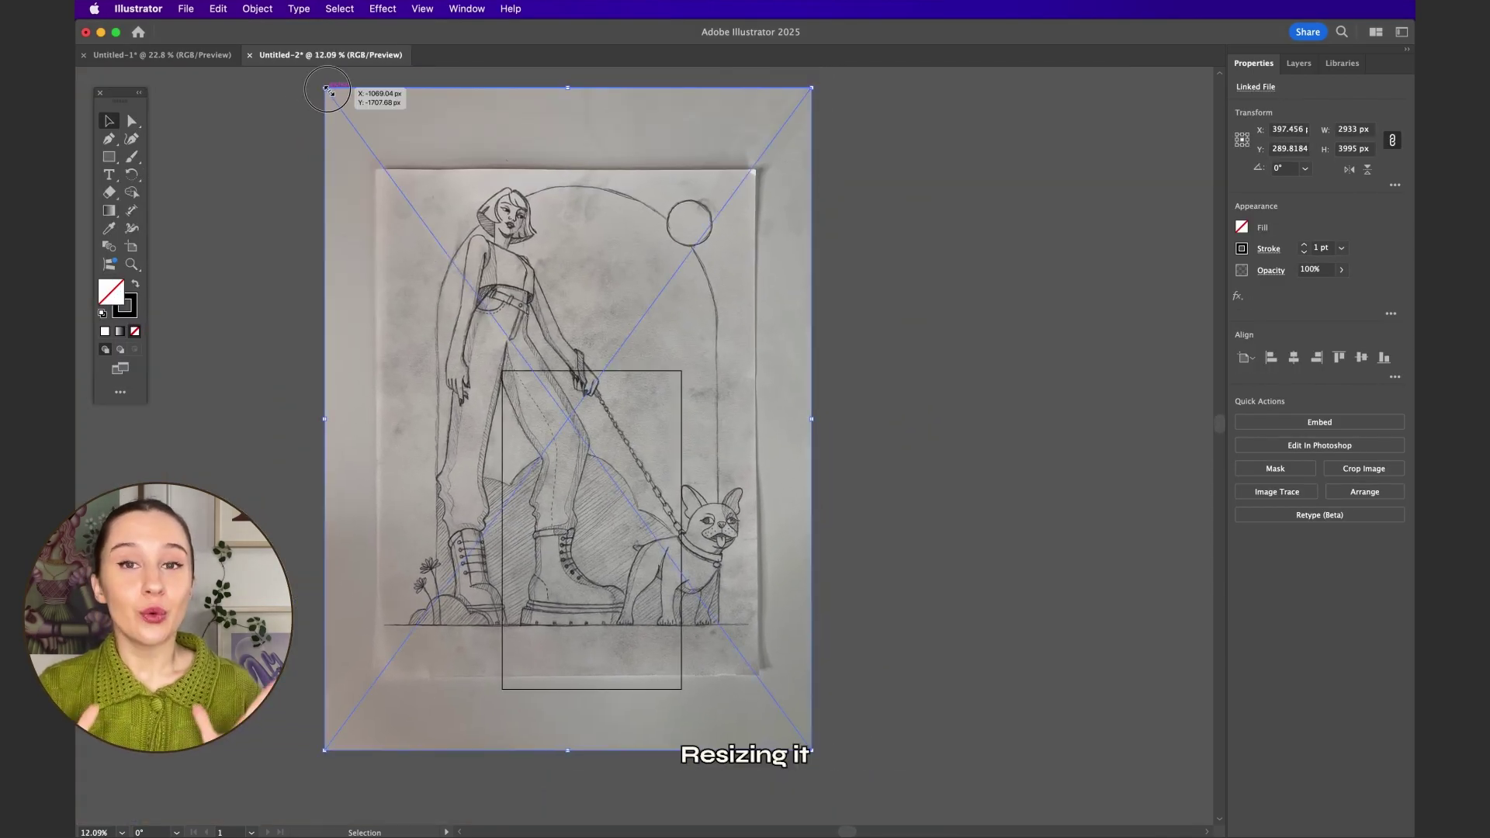
Scale the sketch to about 1447 × 1971 px over the artboard and turn on Trim View.
{"action": "left_click_drag", "start_coordinate": [325, 88], "coordinate": [505, 334]}
{"action": "left_click_drag", "start_coordinate": [729, 660], "coordinate": [686, 669]}
{"action": "left_click", "coordinate": [931, 505]}
{"action": "key", "text": "super+0"}
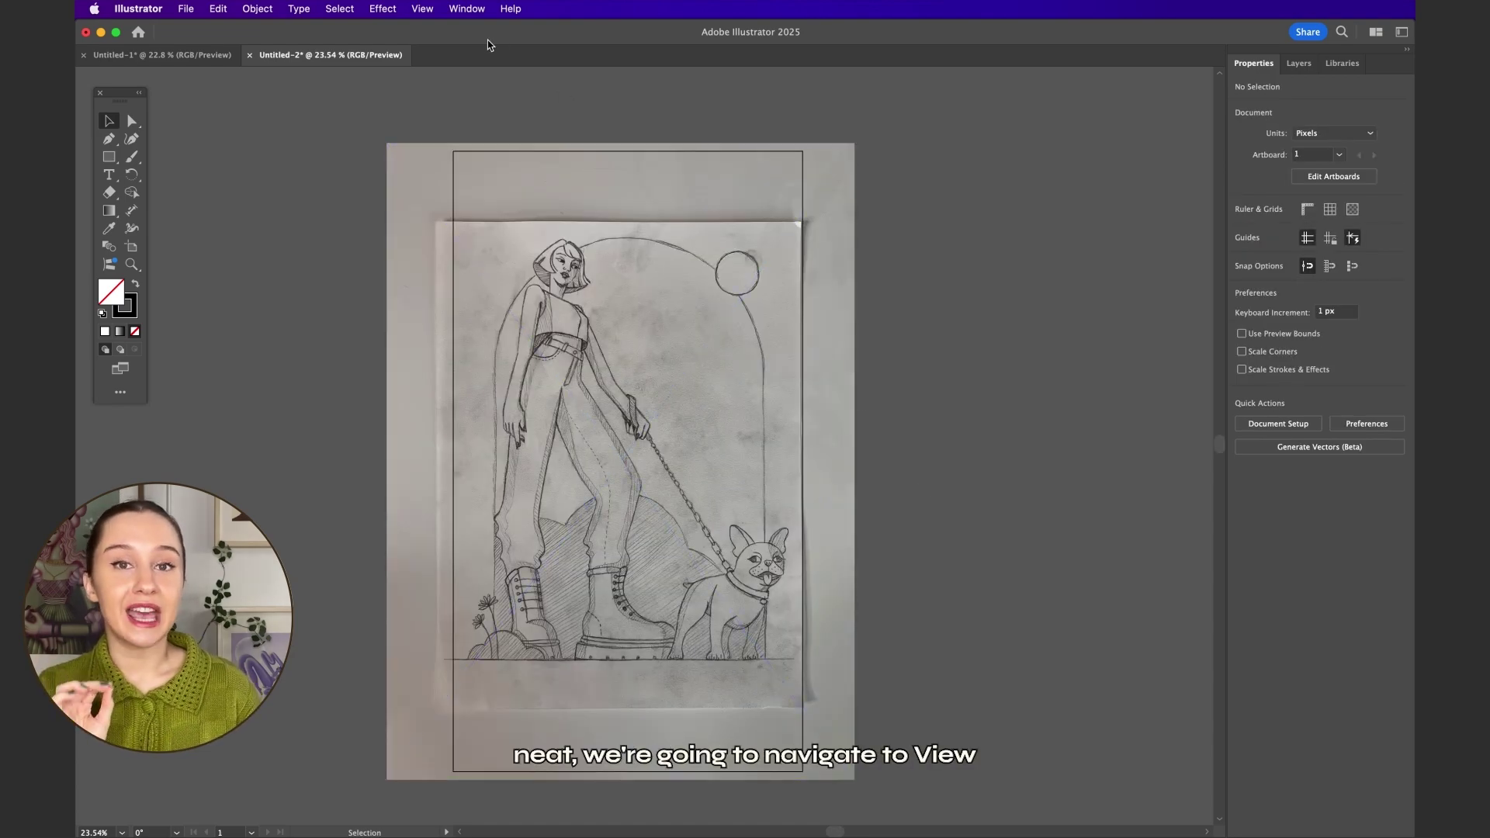
{"action": "left_click", "coordinate": [420, 9]}
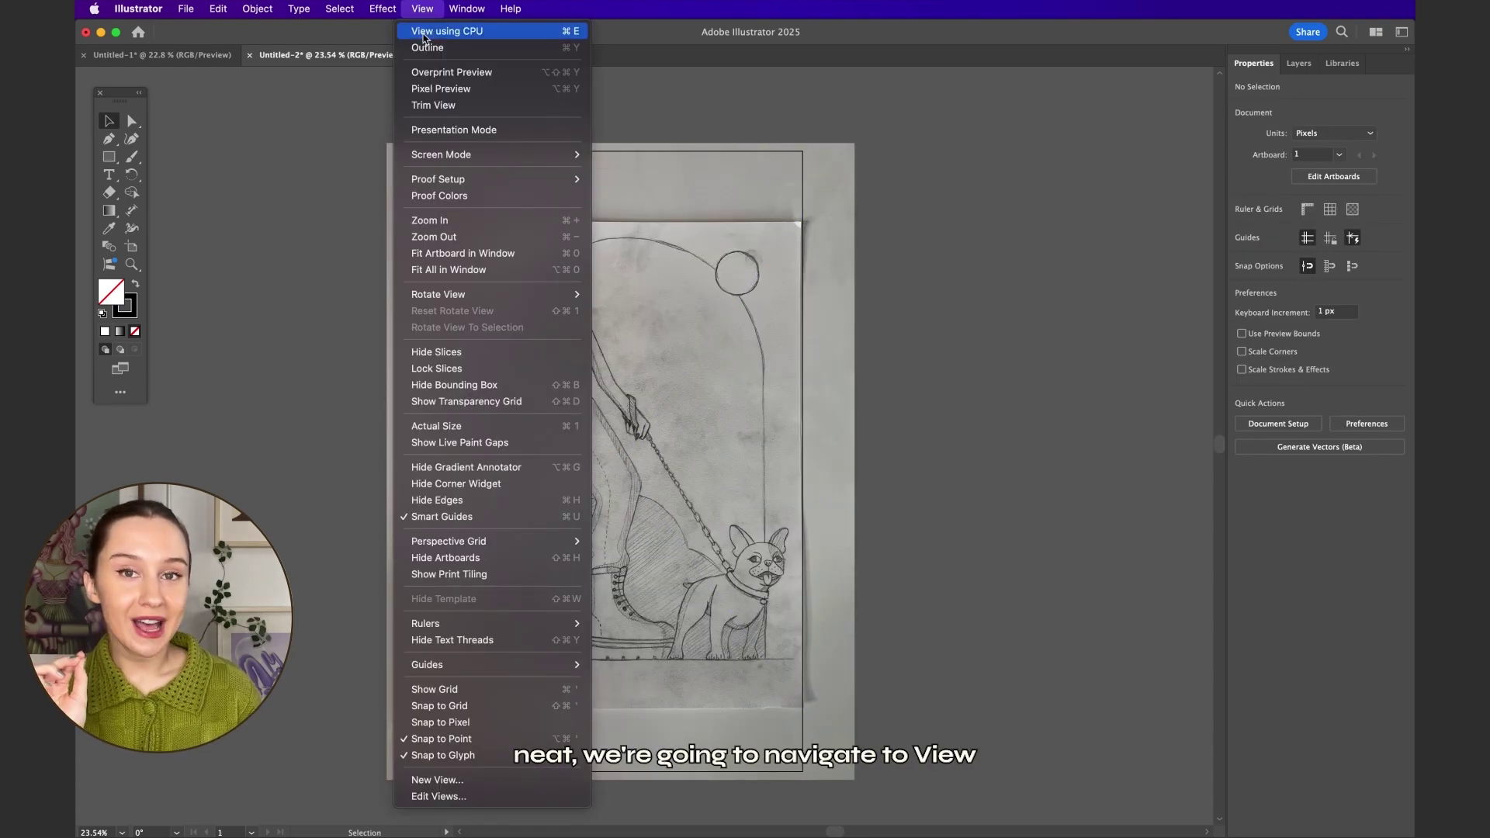
{"action": "left_click", "coordinate": [438, 107]}
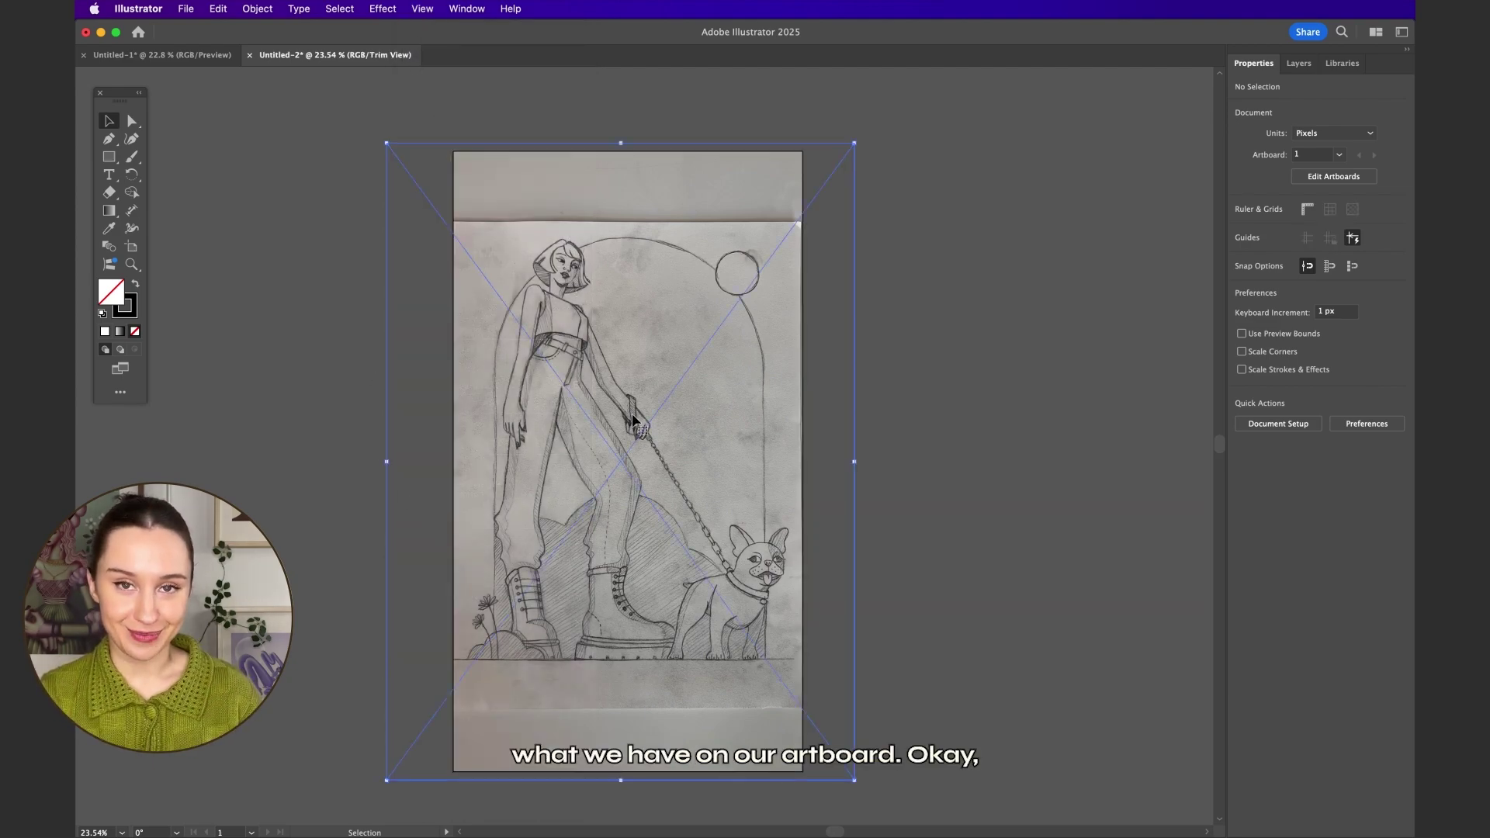
Set the sketch image's blending mode to Multiply and its opacity to 35%.
{"action": "left_click", "coordinate": [656, 391]}
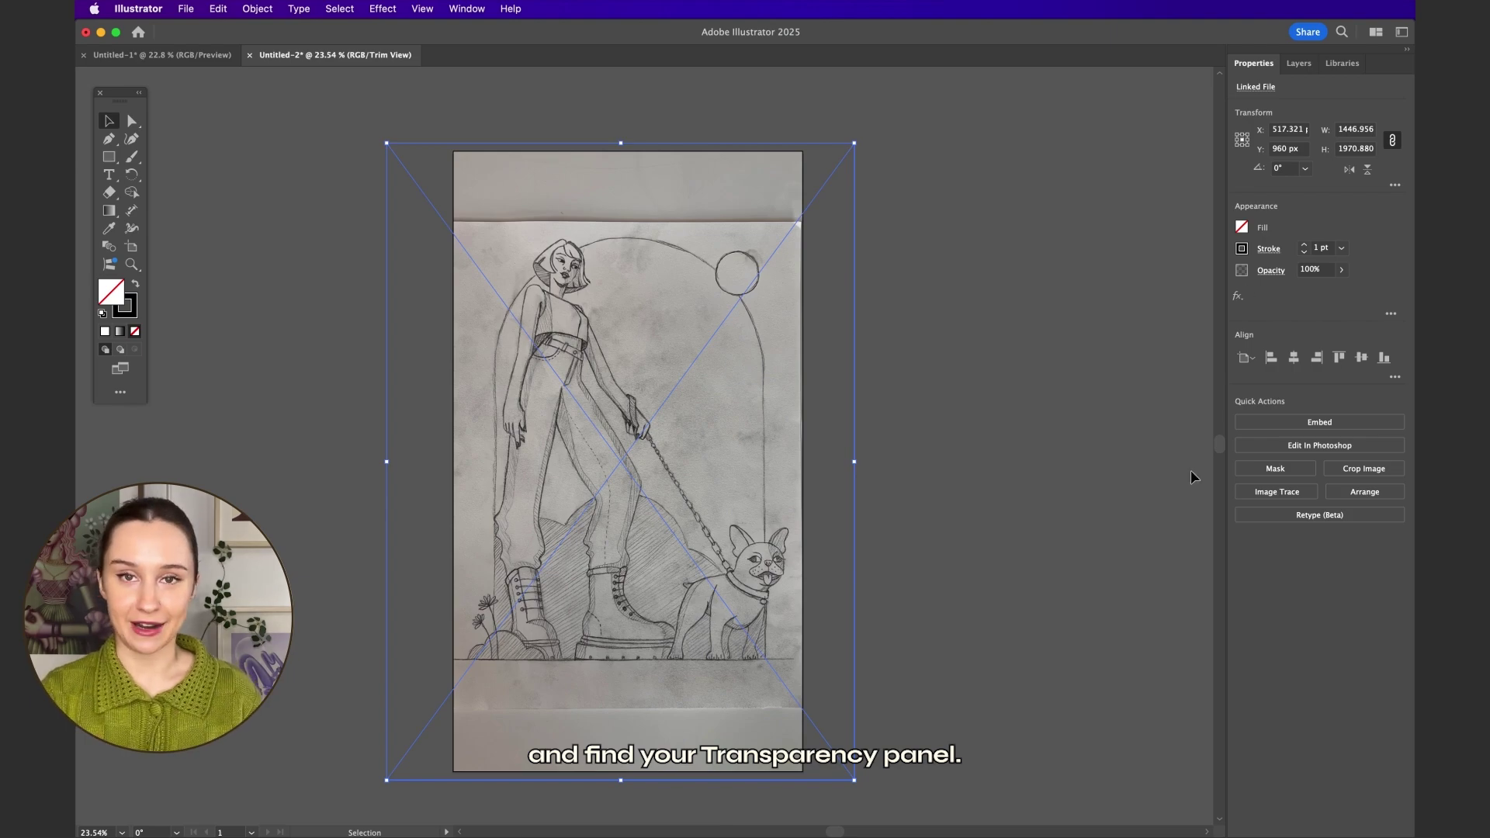
{"action": "left_click", "coordinate": [477, 10]}
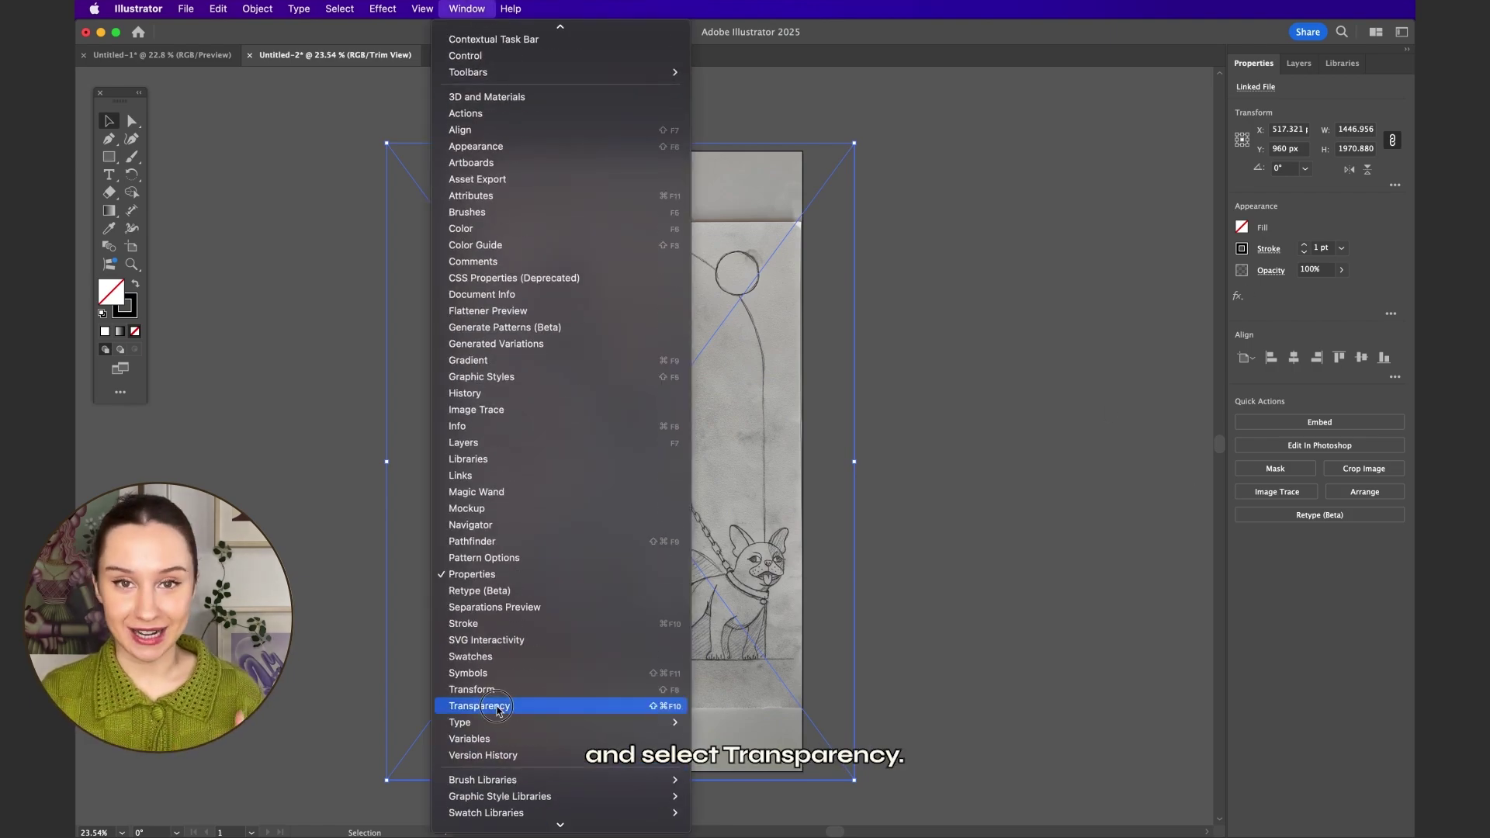
{"action": "left_click", "coordinate": [497, 706]}
{"action": "left_click", "coordinate": [1271, 773]}
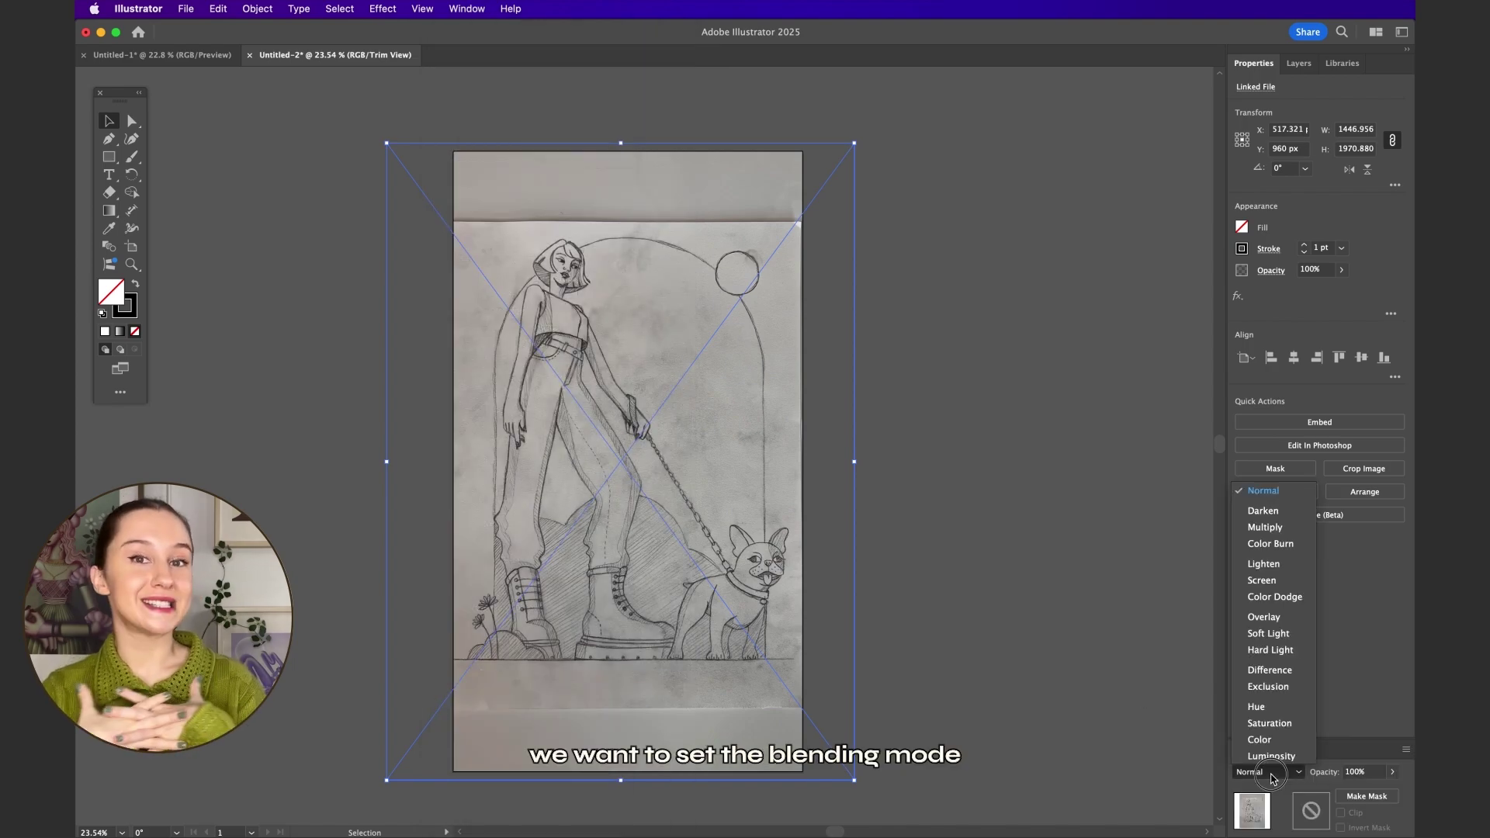
{"action": "left_click", "coordinate": [1265, 528]}
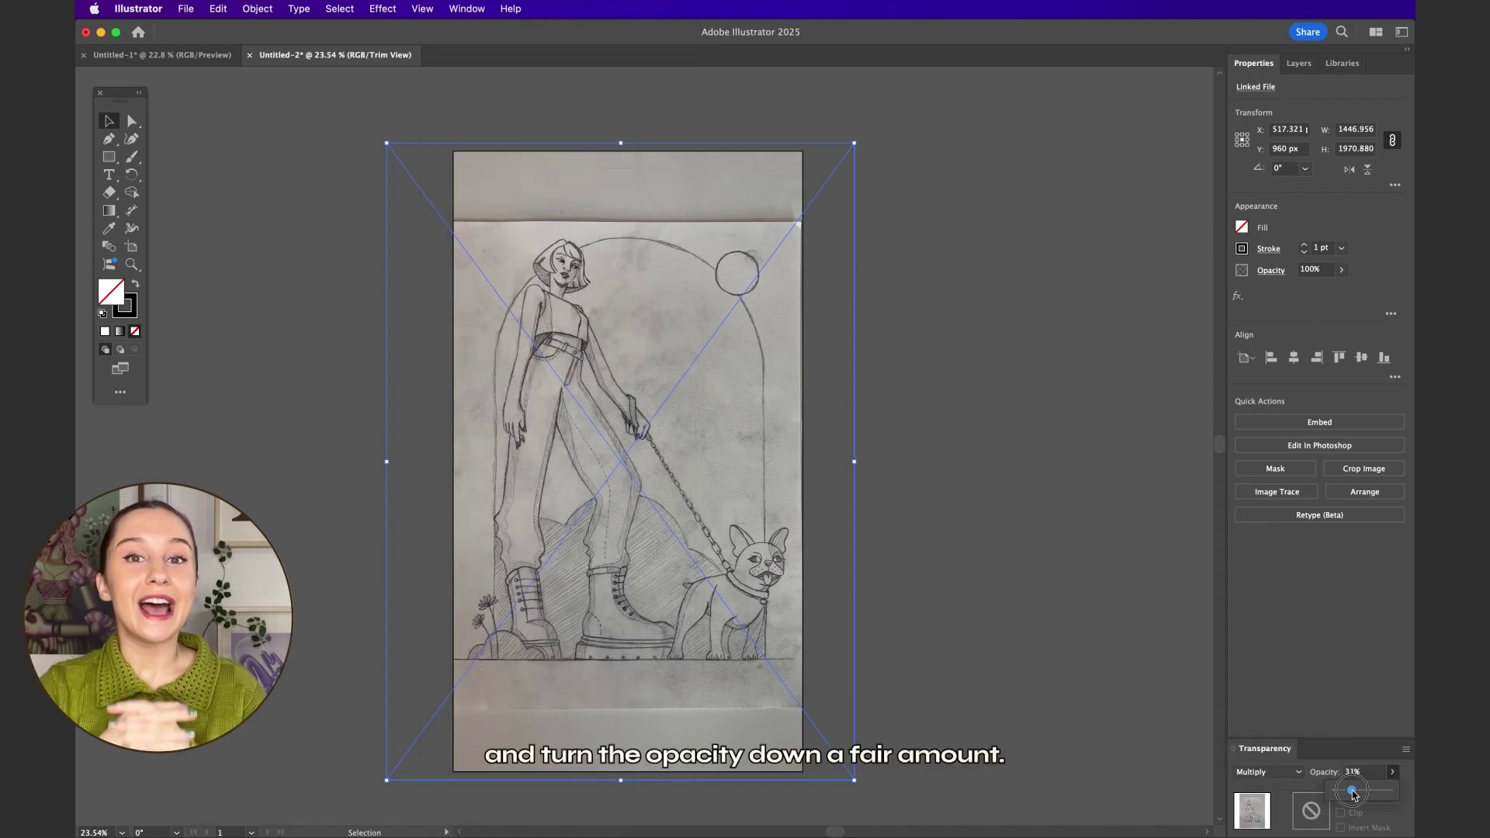
{"action": "left_click", "coordinate": [1393, 772]}
{"action": "left_click_drag", "start_coordinate": [1389, 791], "coordinate": [1356, 791]}
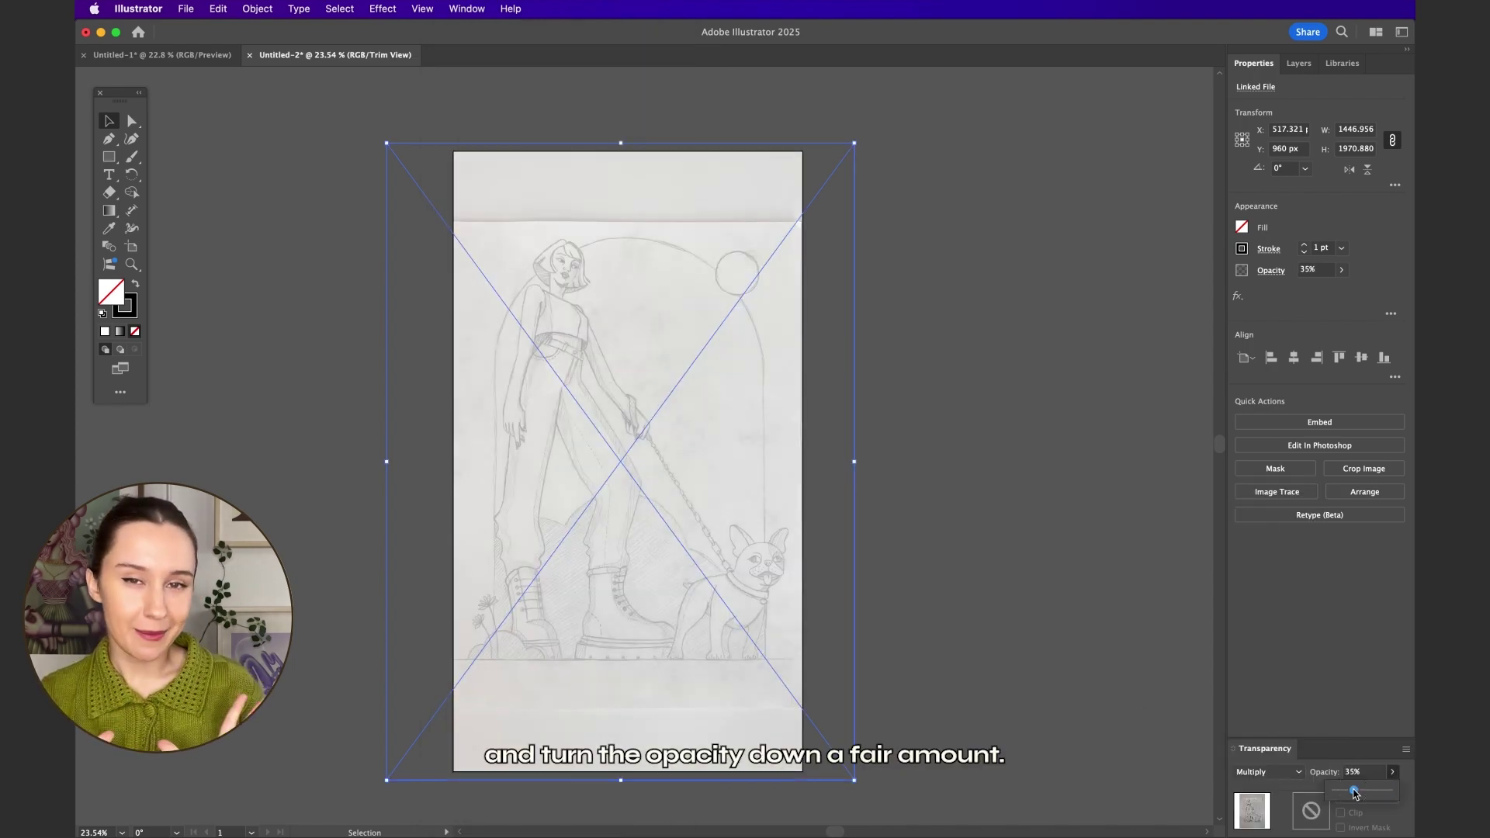
Rename the sketch's layer as SKETCH and lock it.
{"action": "left_click", "coordinate": [1299, 63]}
{"action": "double_click", "coordinate": [1331, 114]}
{"action": "type", "text": "Sk"}
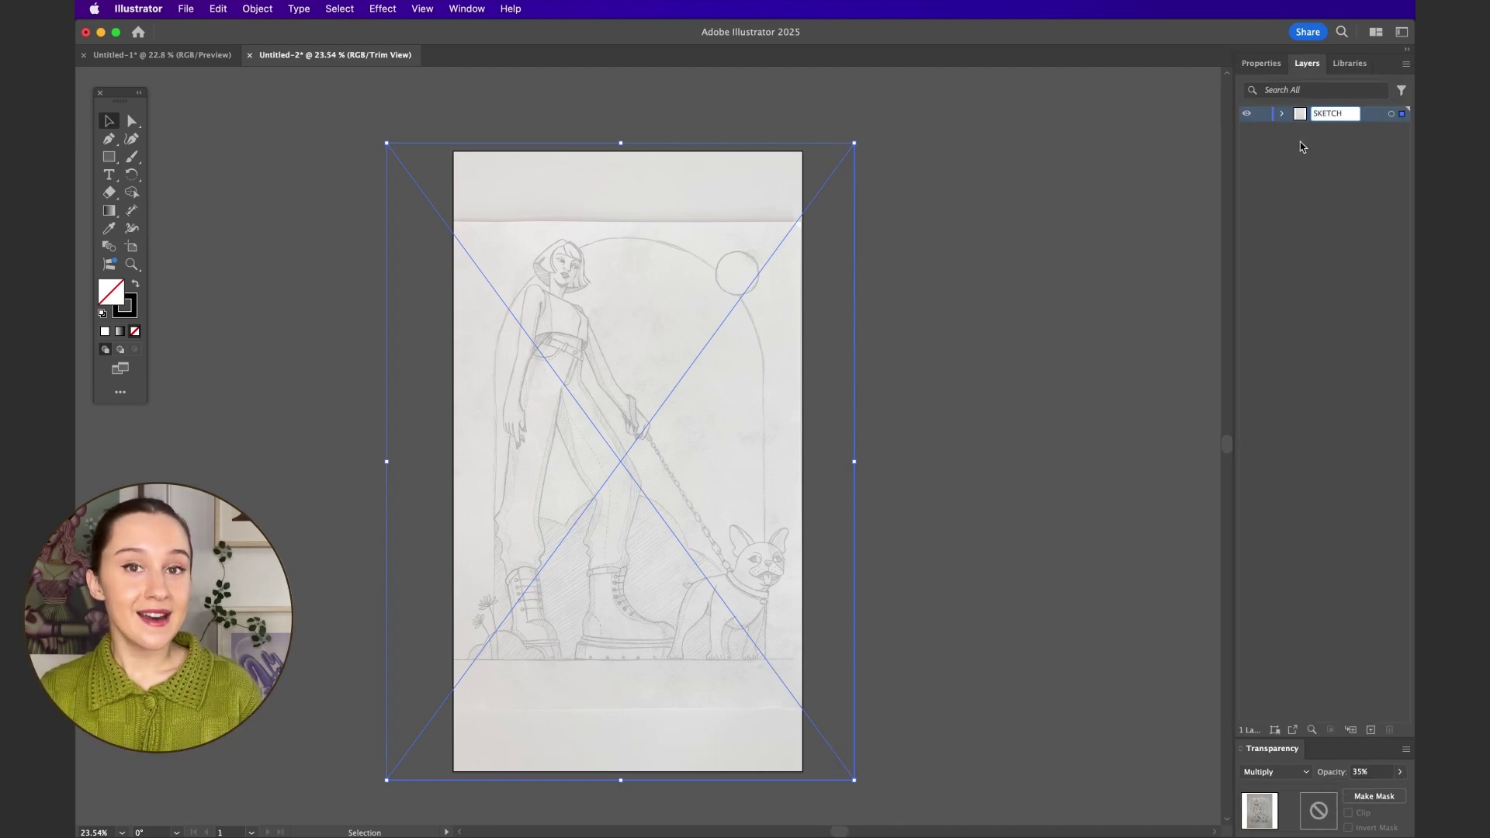
{"action": "left_click", "coordinate": [1263, 114]}
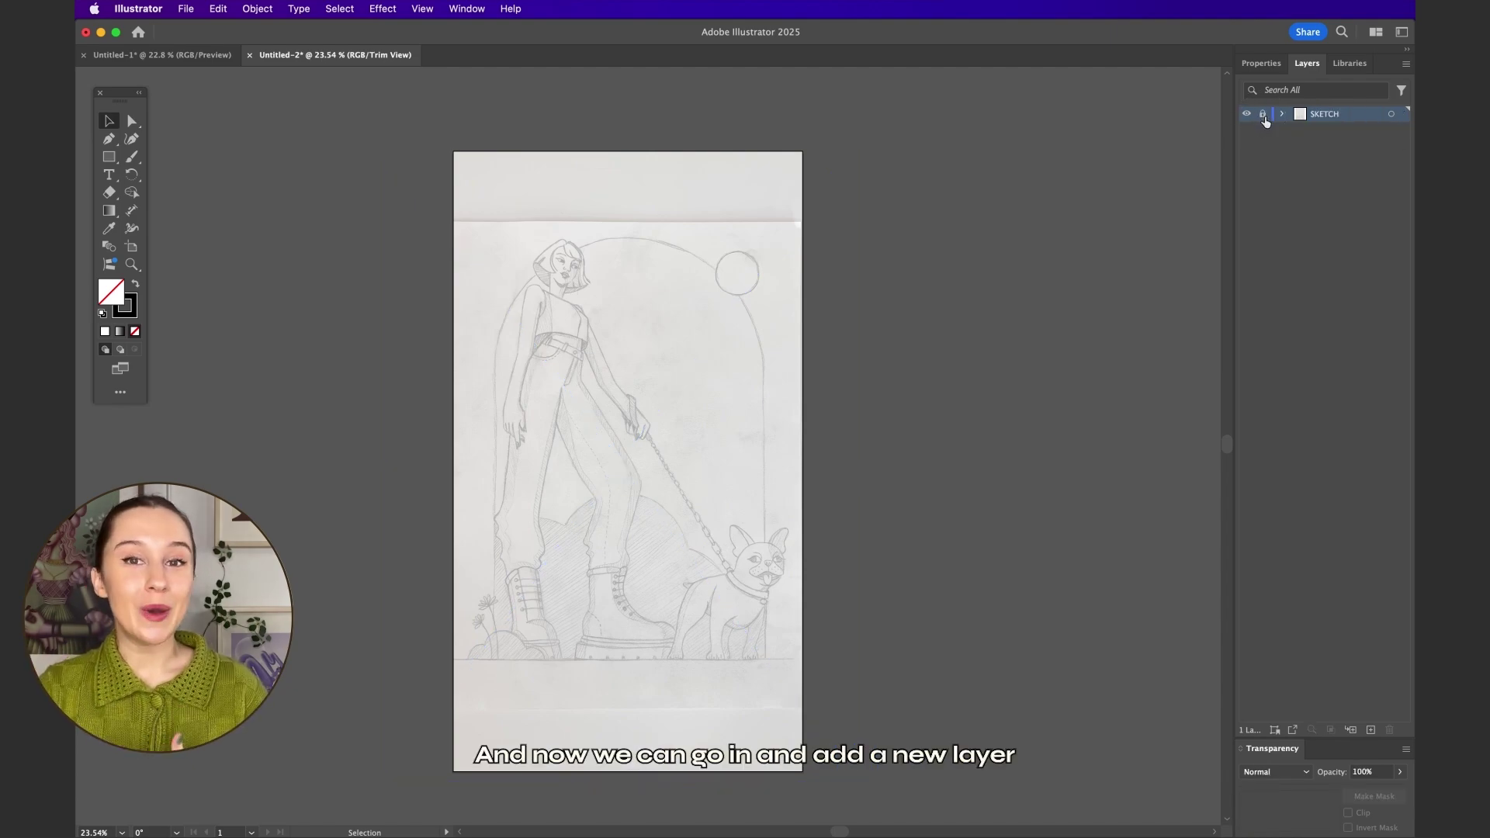
Create a new layer and move it below the SKETCH layer.
{"action": "left_click", "coordinate": [1371, 731]}
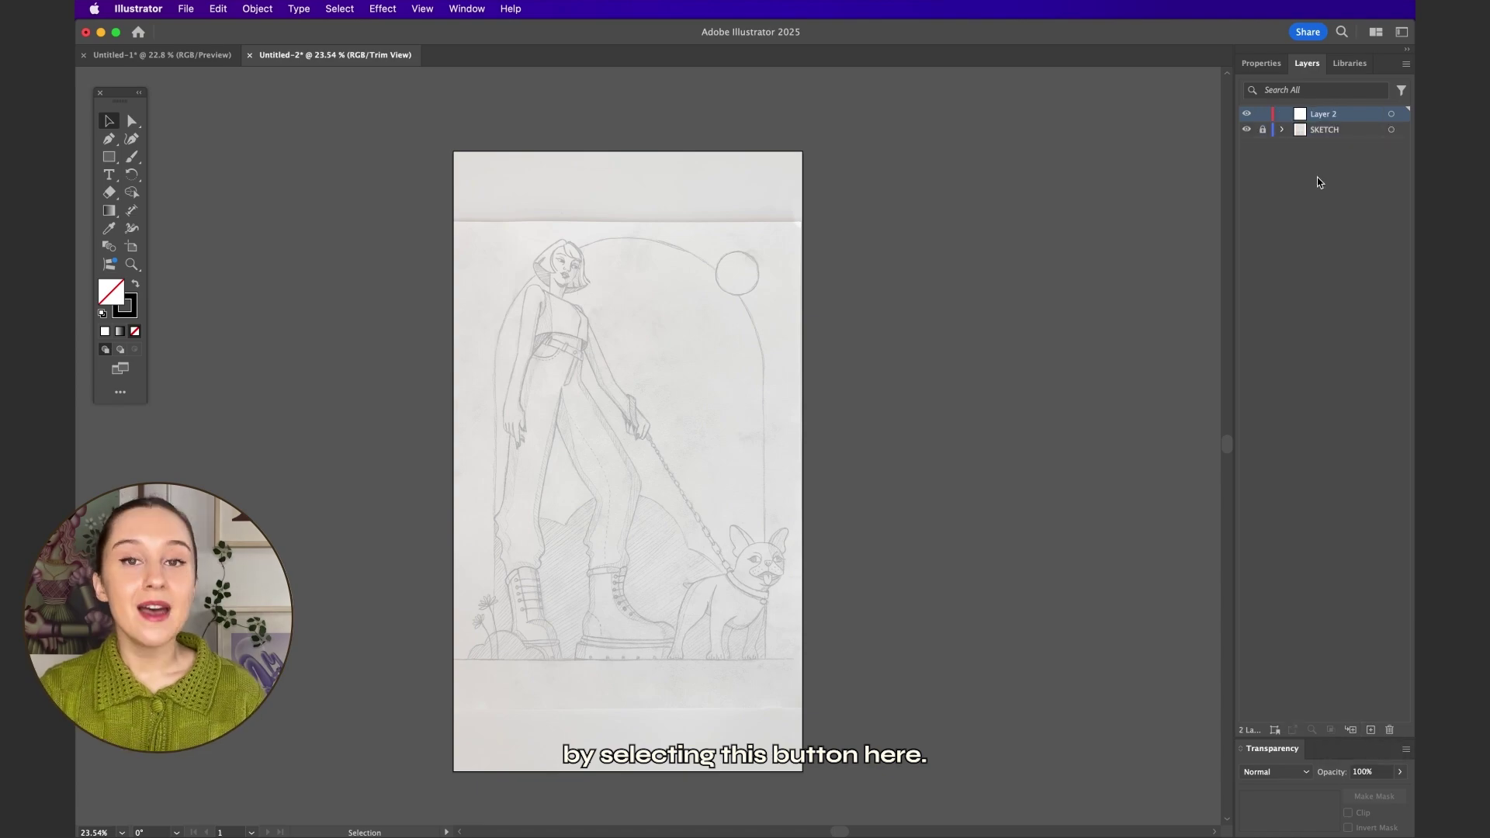
{"action": "left_click_drag", "start_coordinate": [1317, 118], "coordinate": [1317, 140]}
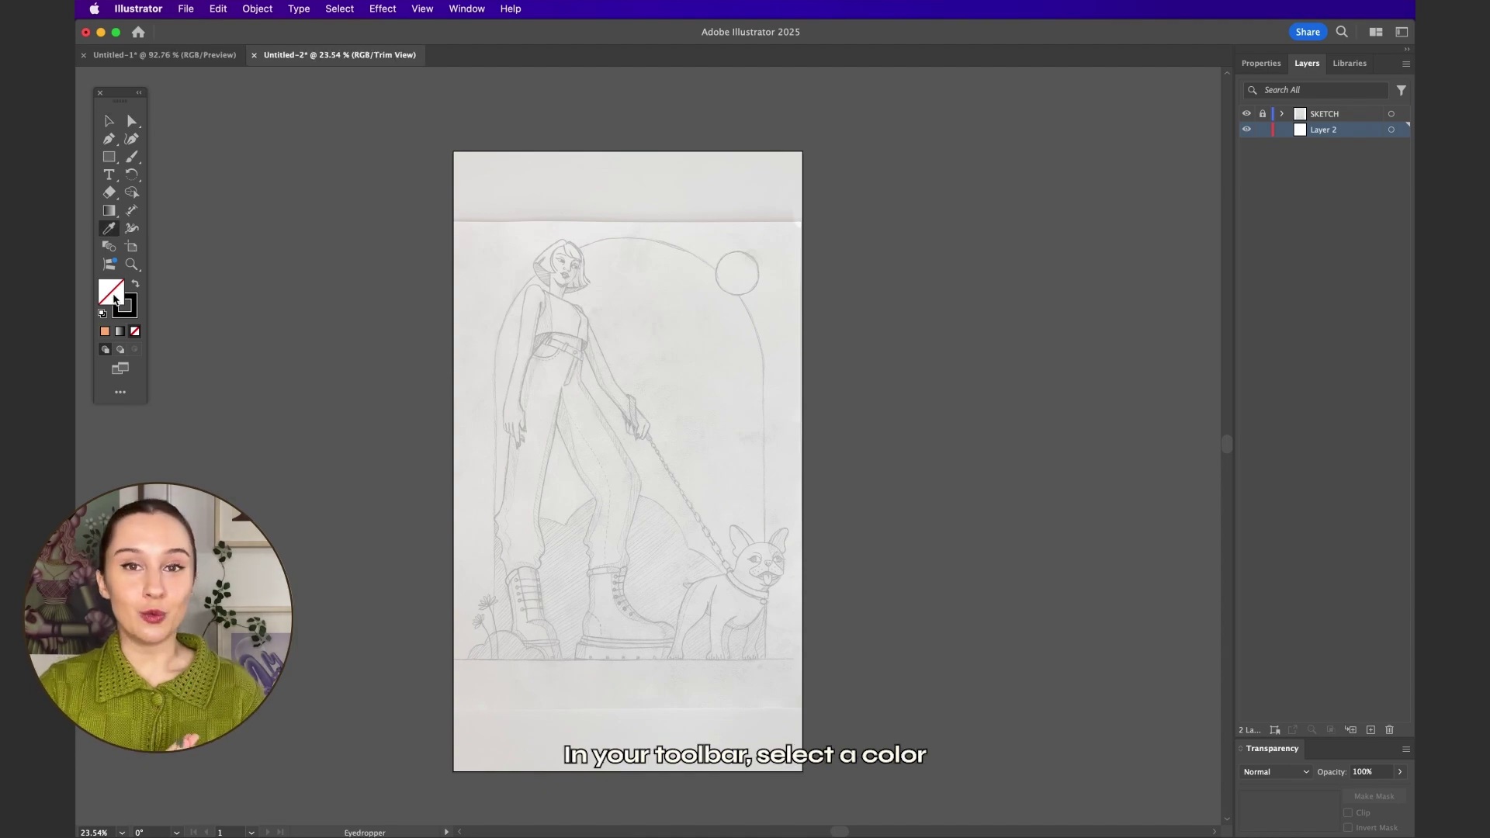
Set the fill color to the skin tone F9B17D and the stroke to none.
{"action": "double_click", "coordinate": [111, 292]}
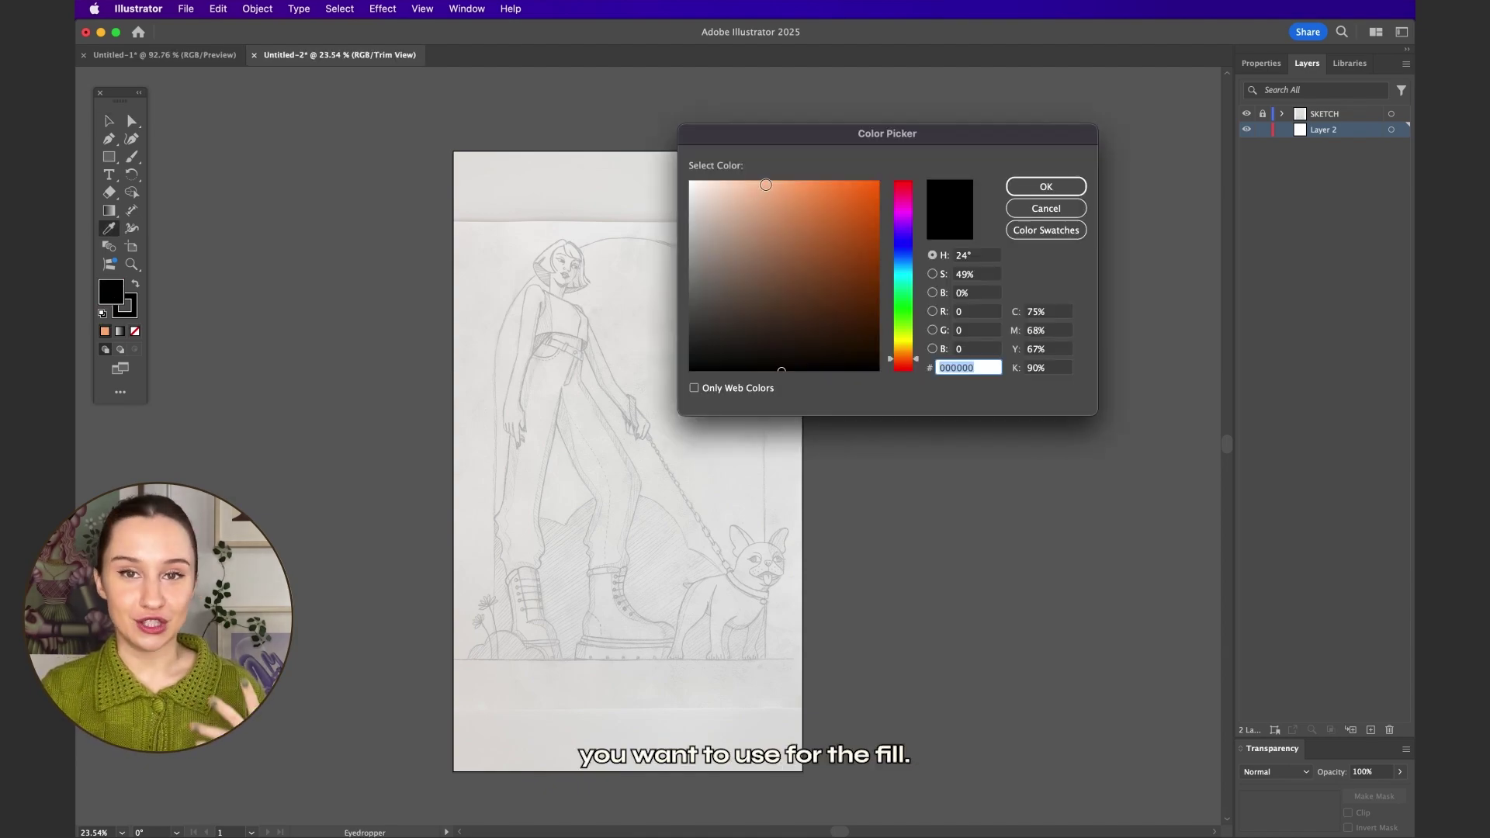
{"action": "left_click", "coordinate": [773, 177]}
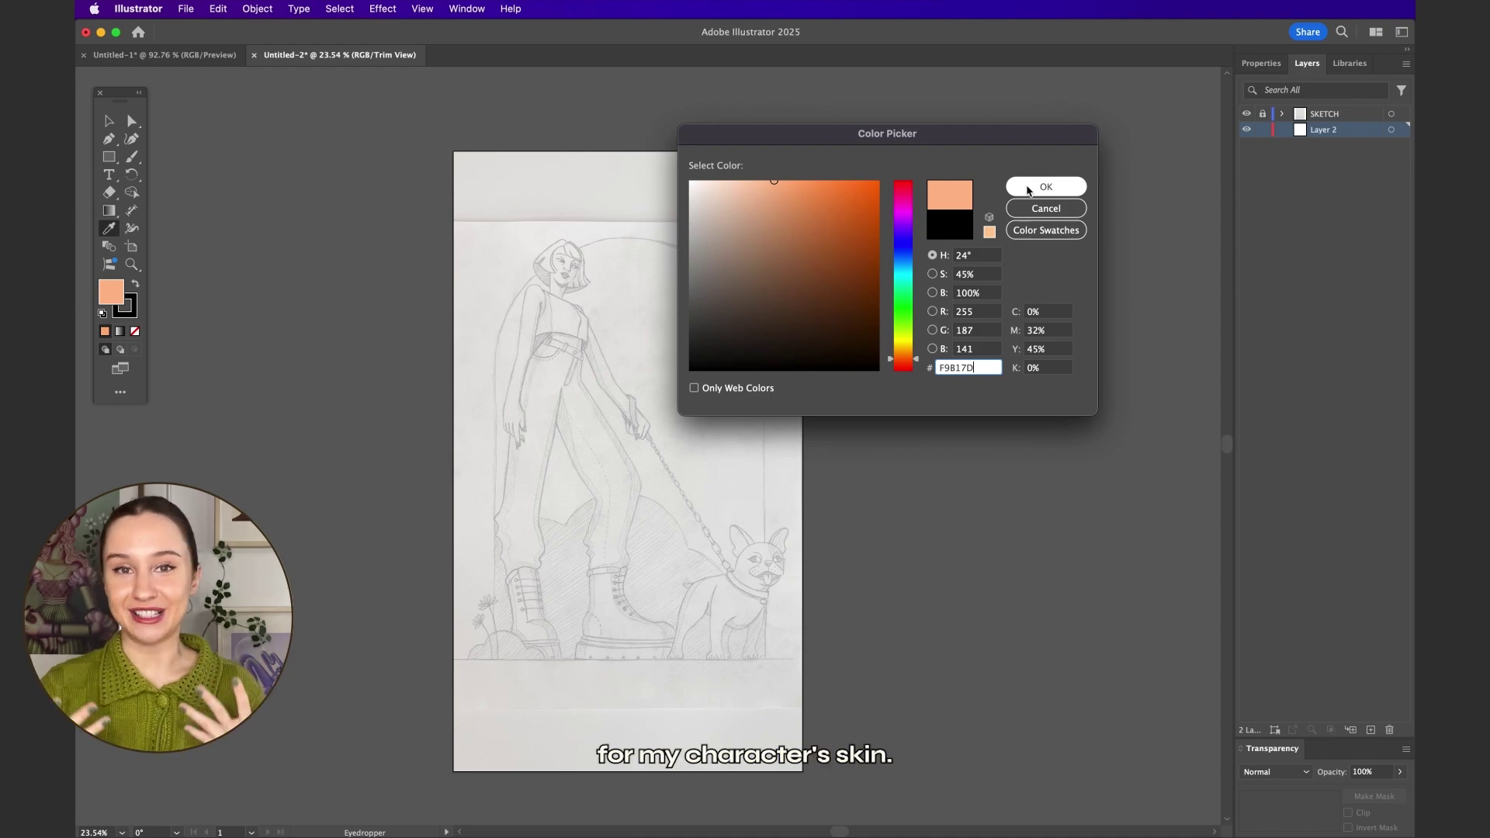
{"action": "left_click", "coordinate": [1027, 188]}
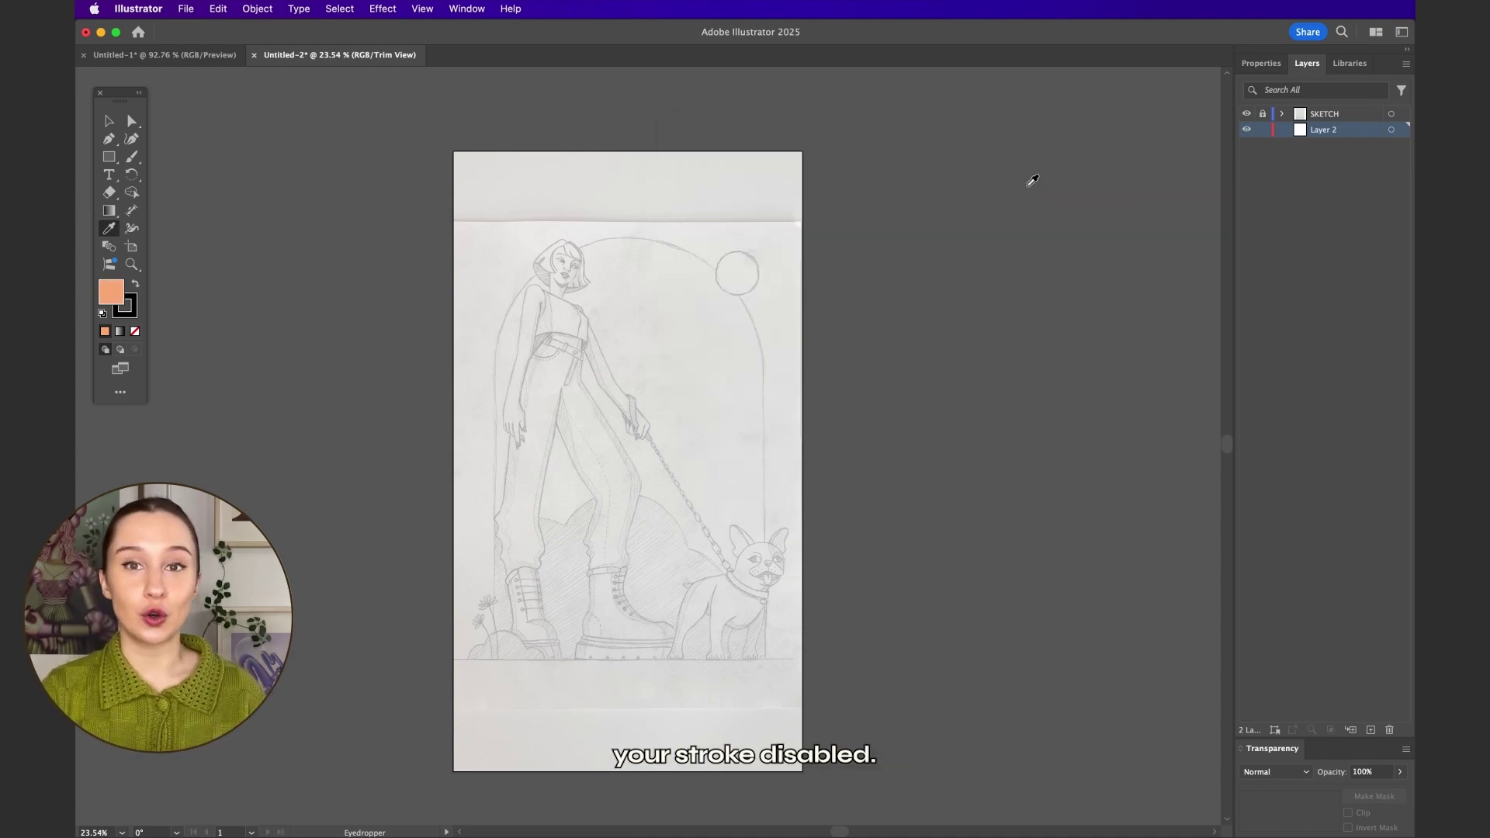
{"action": "left_click", "coordinate": [125, 313]}
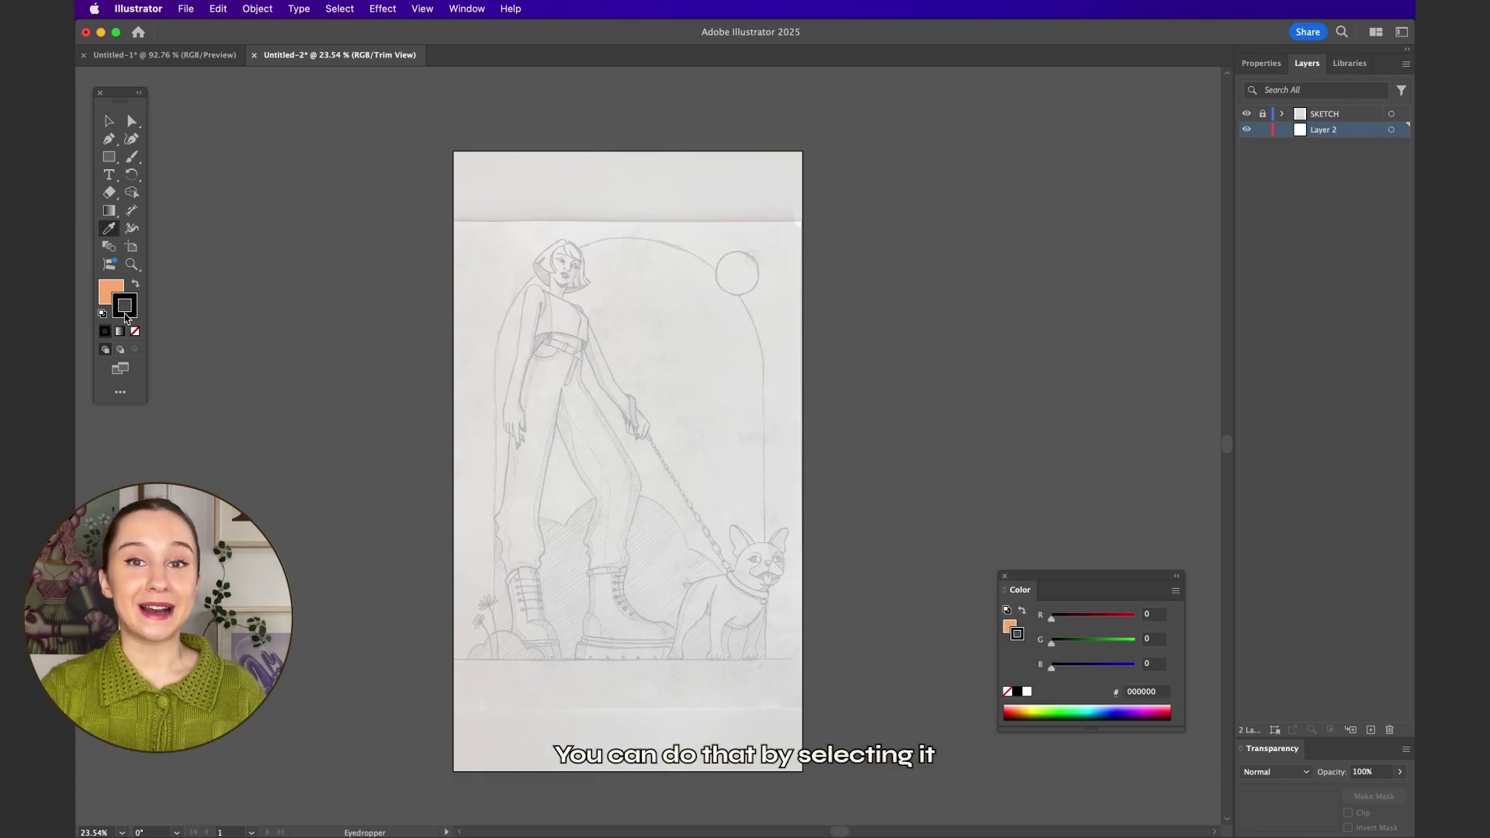
{"action": "left_click", "coordinate": [135, 332]}
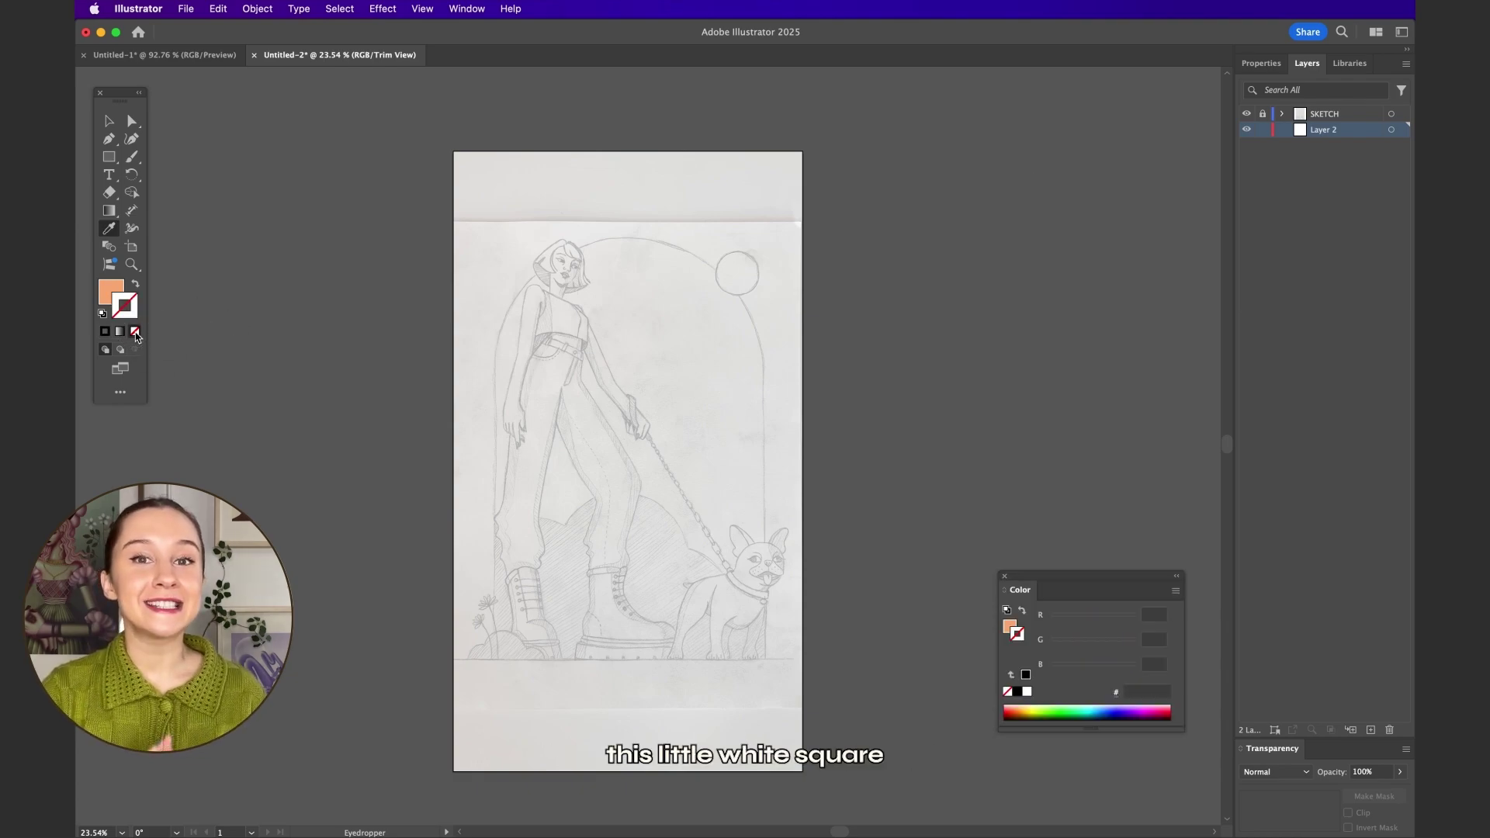
{"action": "left_click", "coordinate": [116, 290]}
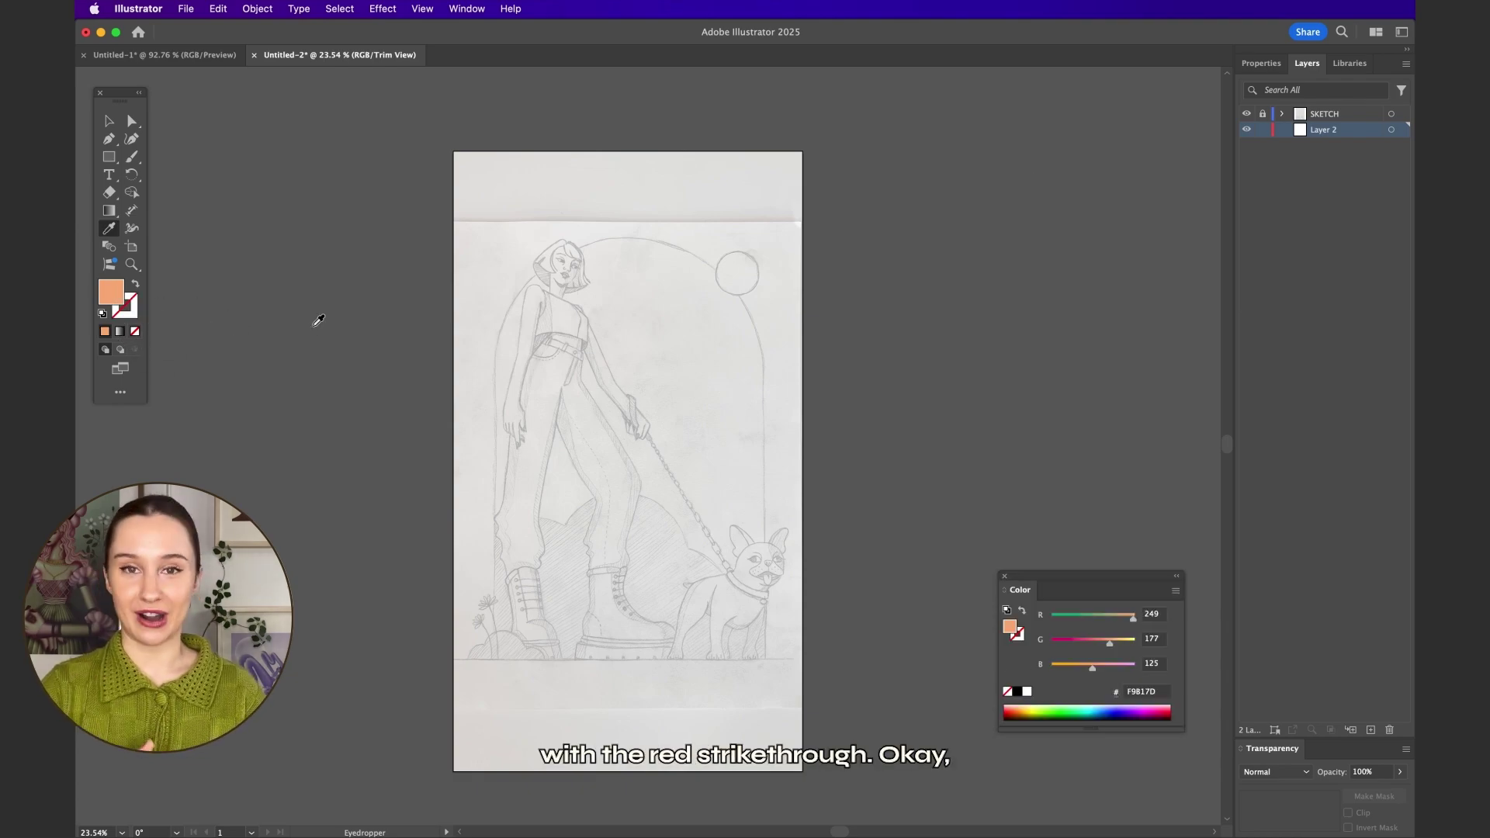
Start the skin base shape with the Pen tool, tracing a curved segment from the chin along the jaw to the lower cheek.
{"action": "left_click", "coordinate": [109, 140]}
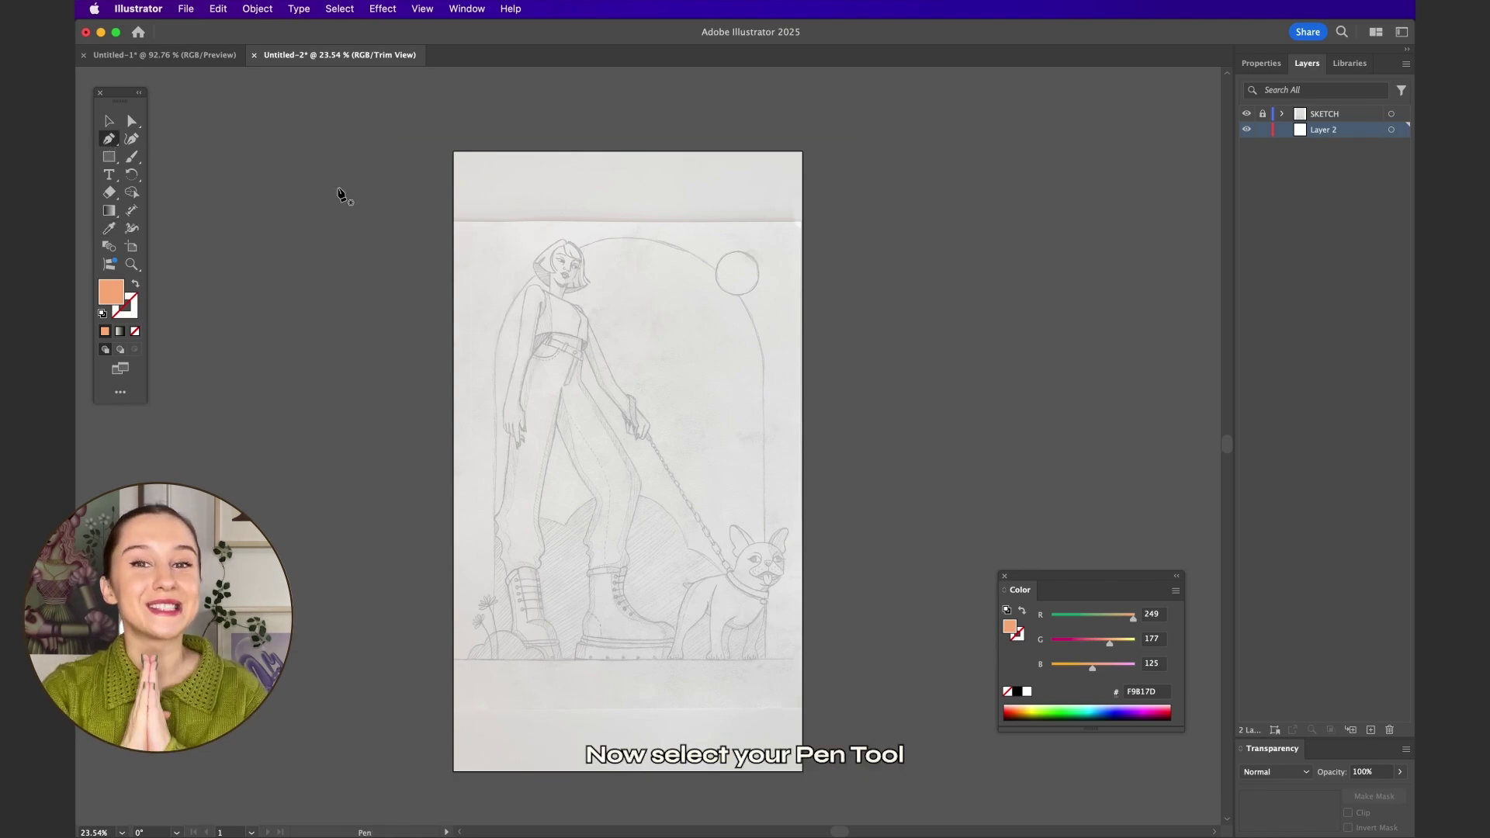
{"action": "scroll", "coordinate": [565, 249], "scroll_direction": "up", "scroll_amount": 5}
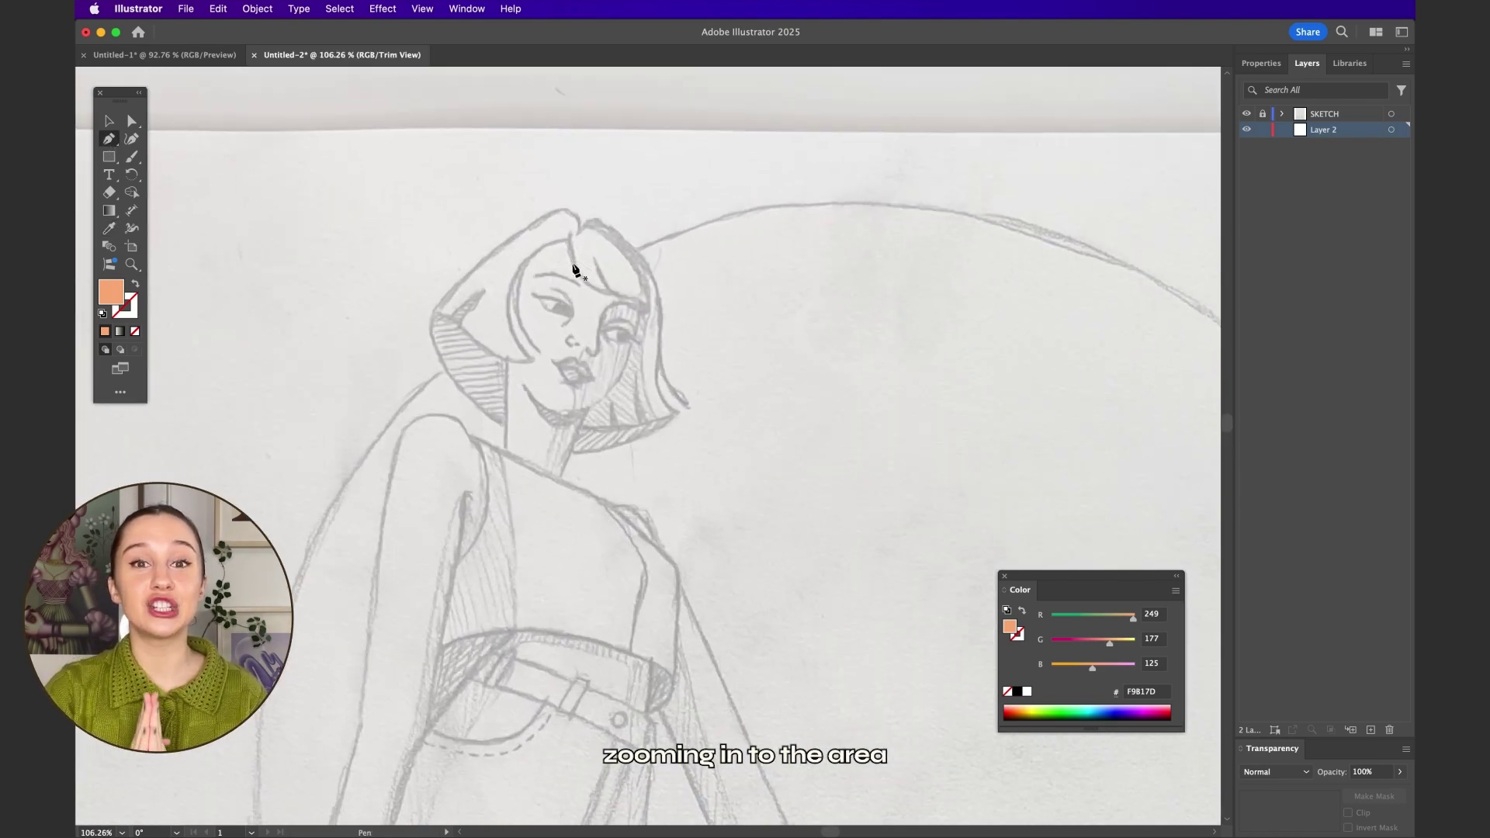
{"action": "scroll", "coordinate": [574, 269], "scroll_direction": "up", "scroll_amount": 4}
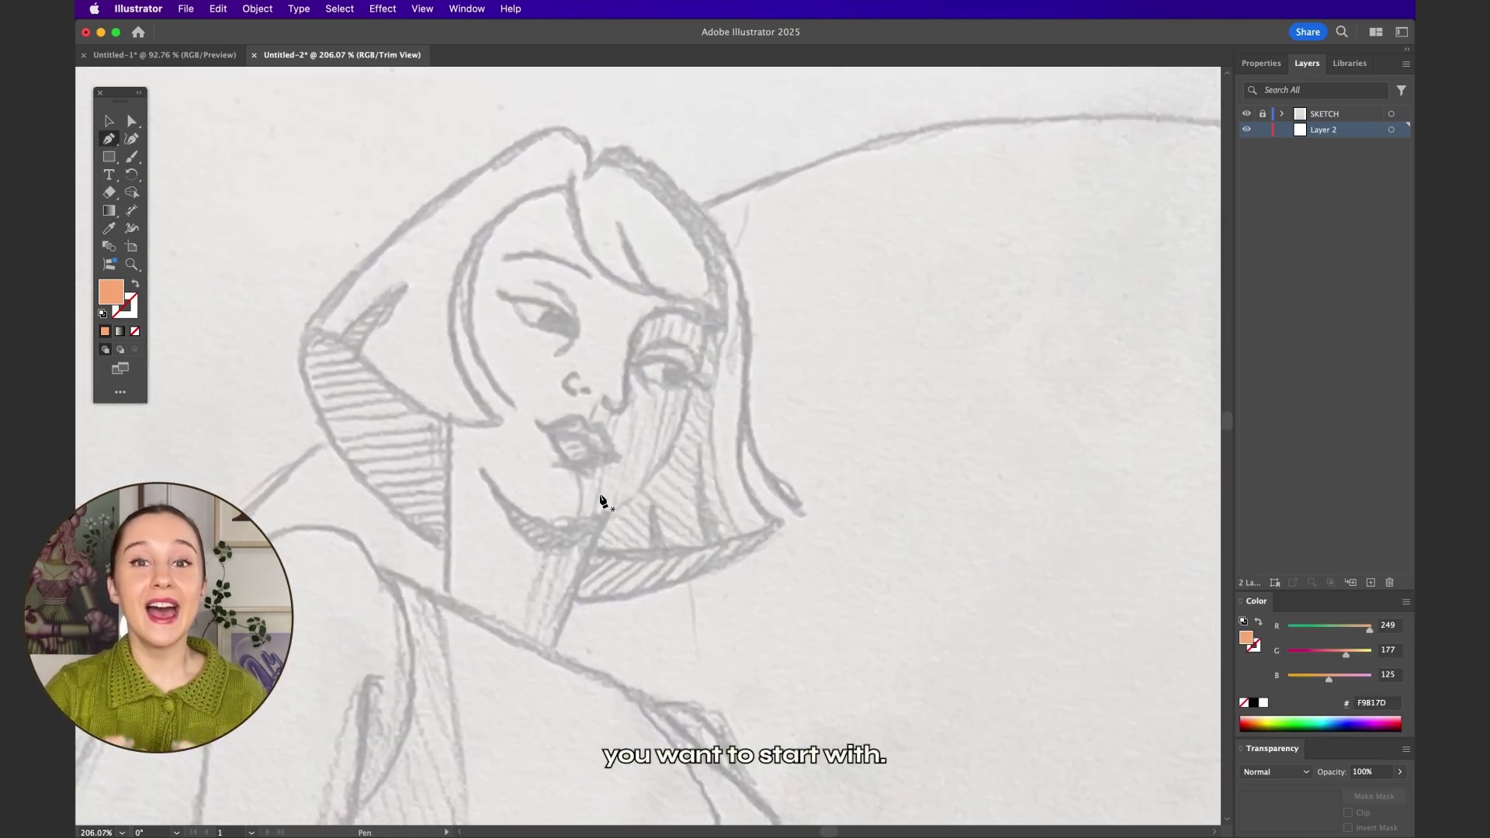
{"action": "scroll", "coordinate": [602, 498], "scroll_direction": "up", "scroll_amount": 2}
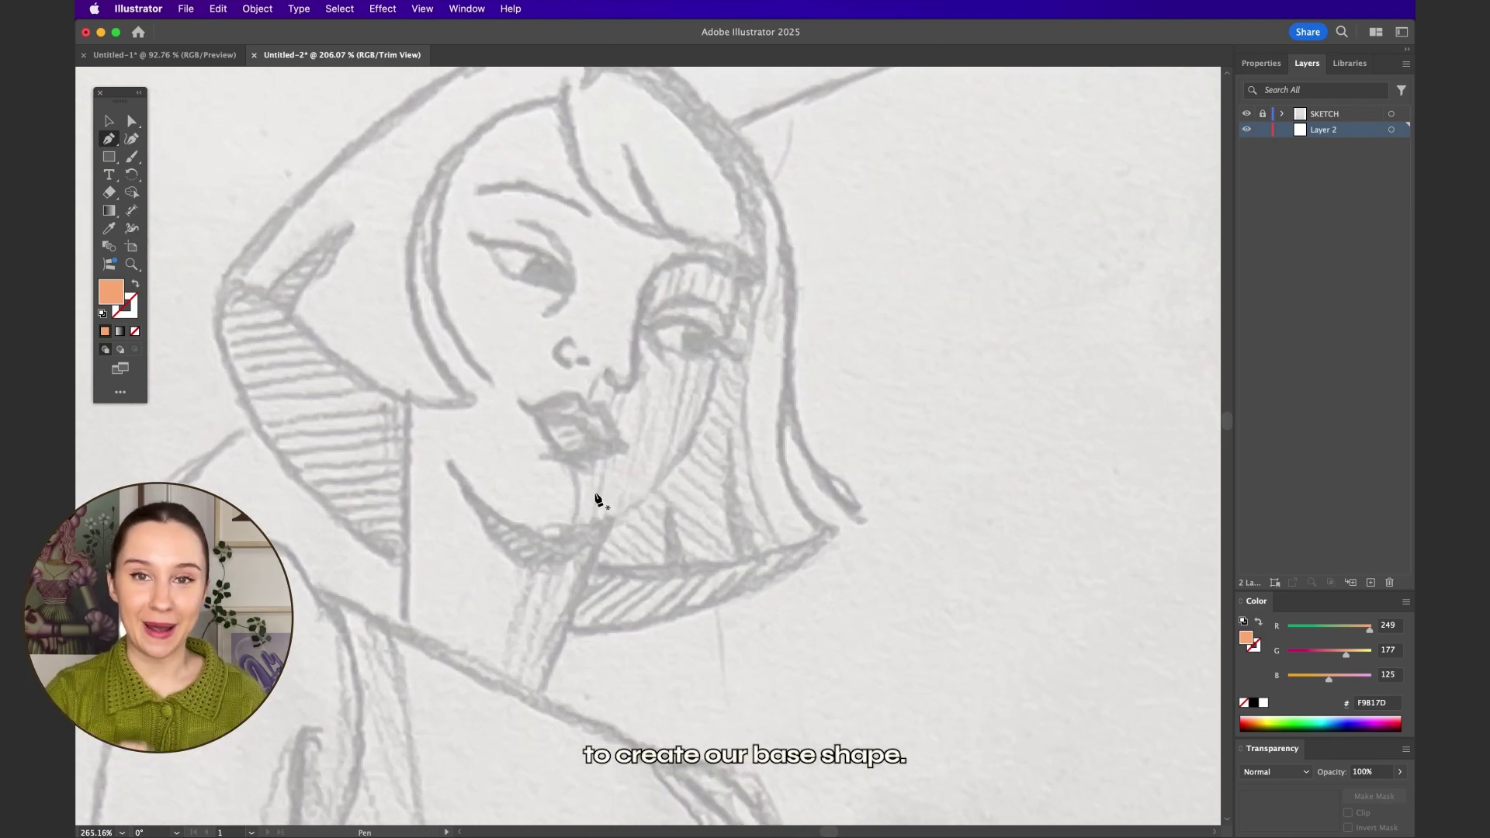
{"action": "left_click", "coordinate": [557, 604]}
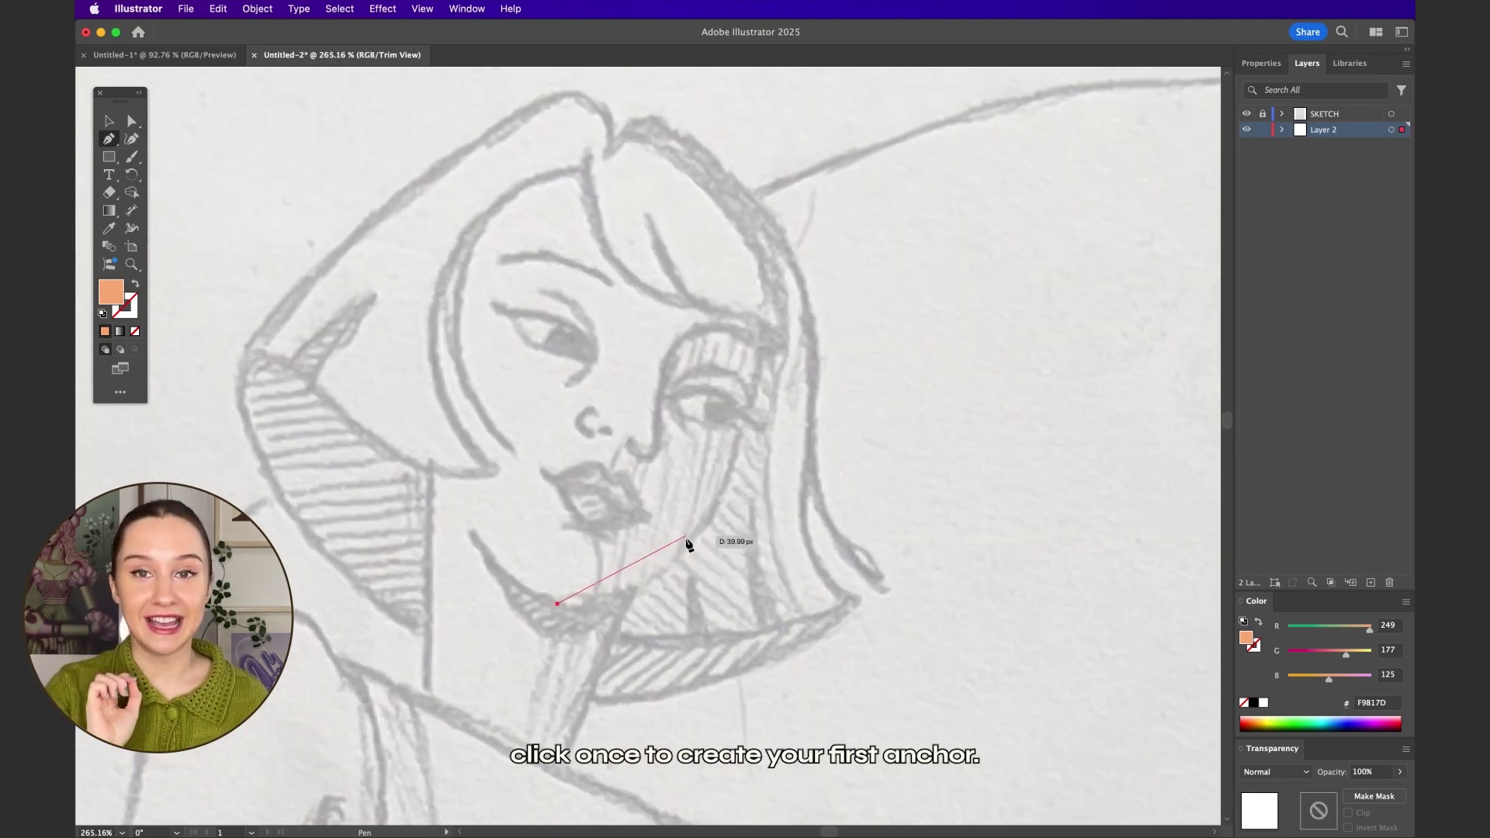
{"action": "left_click", "coordinate": [693, 542]}
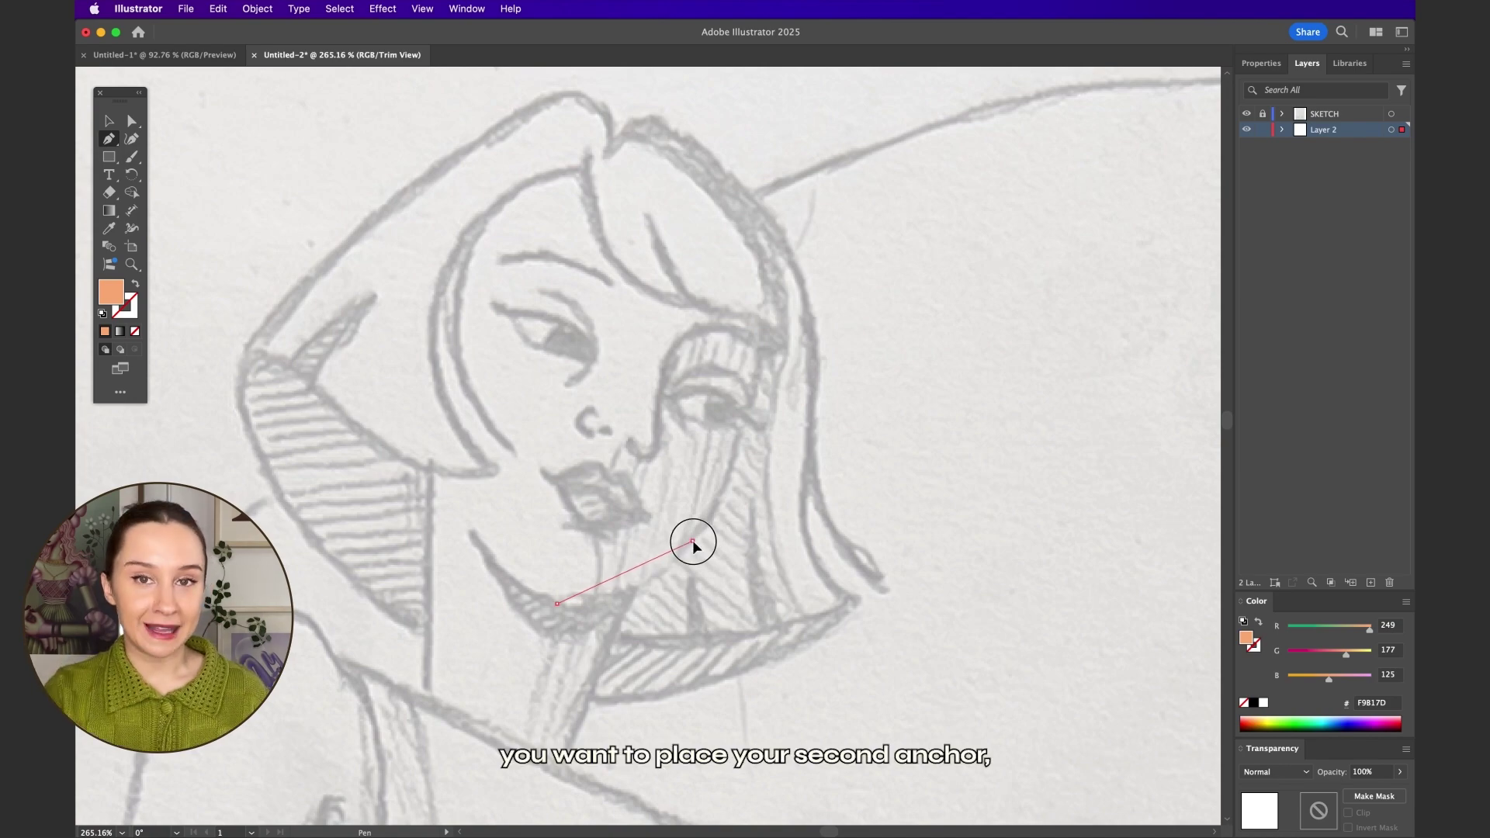
{"action": "left_click_drag", "start_coordinate": [693, 541], "coordinate": [759, 468]}
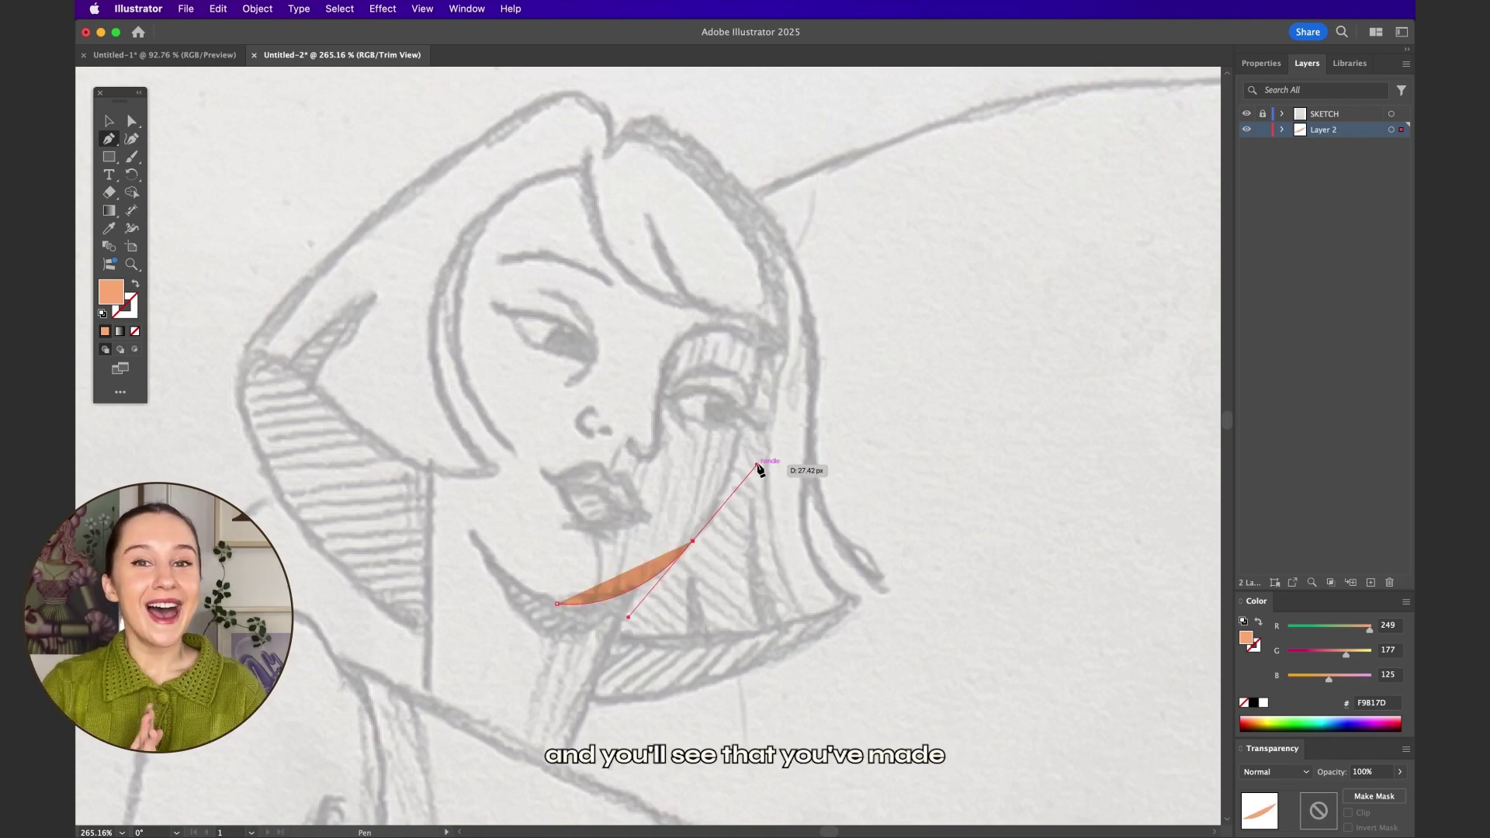
Continue the Pen tool path from the cheek around the forehead and left side of the face, closing it at the chin.
{"action": "scroll", "coordinate": [712, 522], "scroll_direction": "up", "scroll_amount": 5}
{"action": "scroll", "coordinate": [715, 527], "scroll_direction": "down", "scroll_amount": 5}
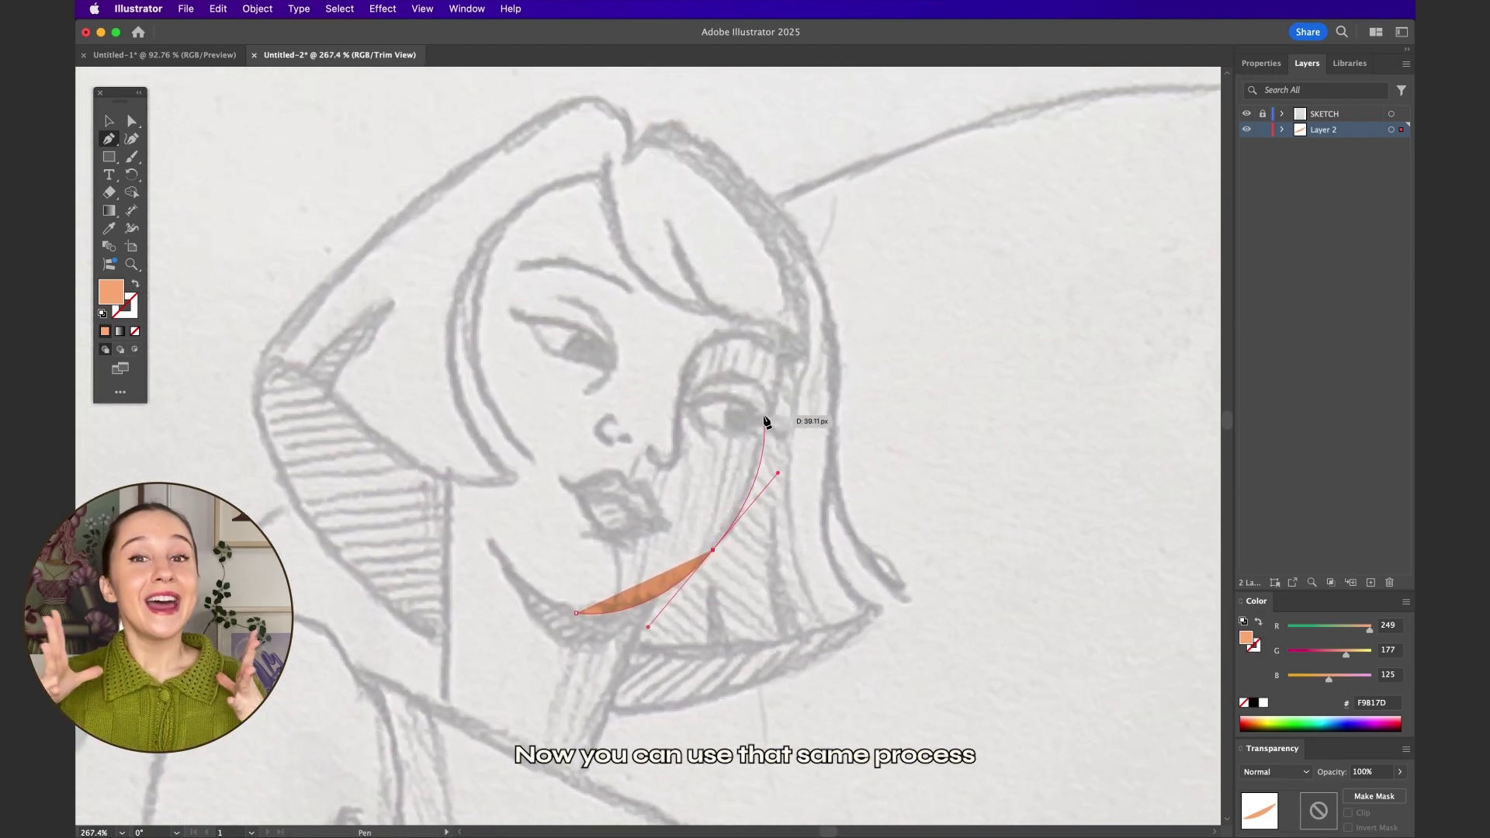
{"action": "left_click_drag", "start_coordinate": [762, 421], "coordinate": [786, 307]}
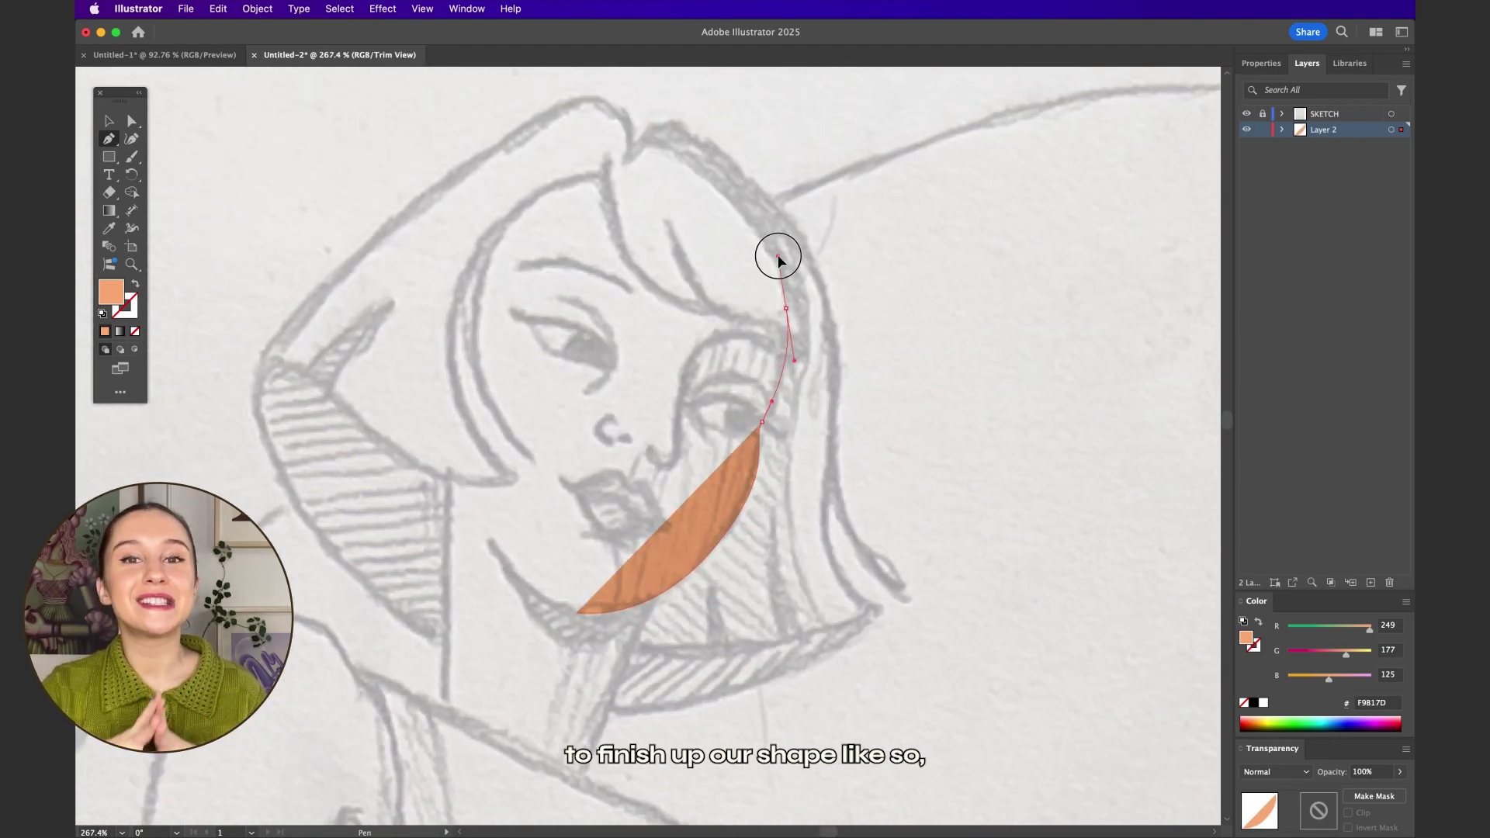
{"action": "left_click_drag", "start_coordinate": [650, 157], "coordinate": [564, 148]}
{"action": "left_click_drag", "start_coordinate": [445, 291], "coordinate": [419, 393]}
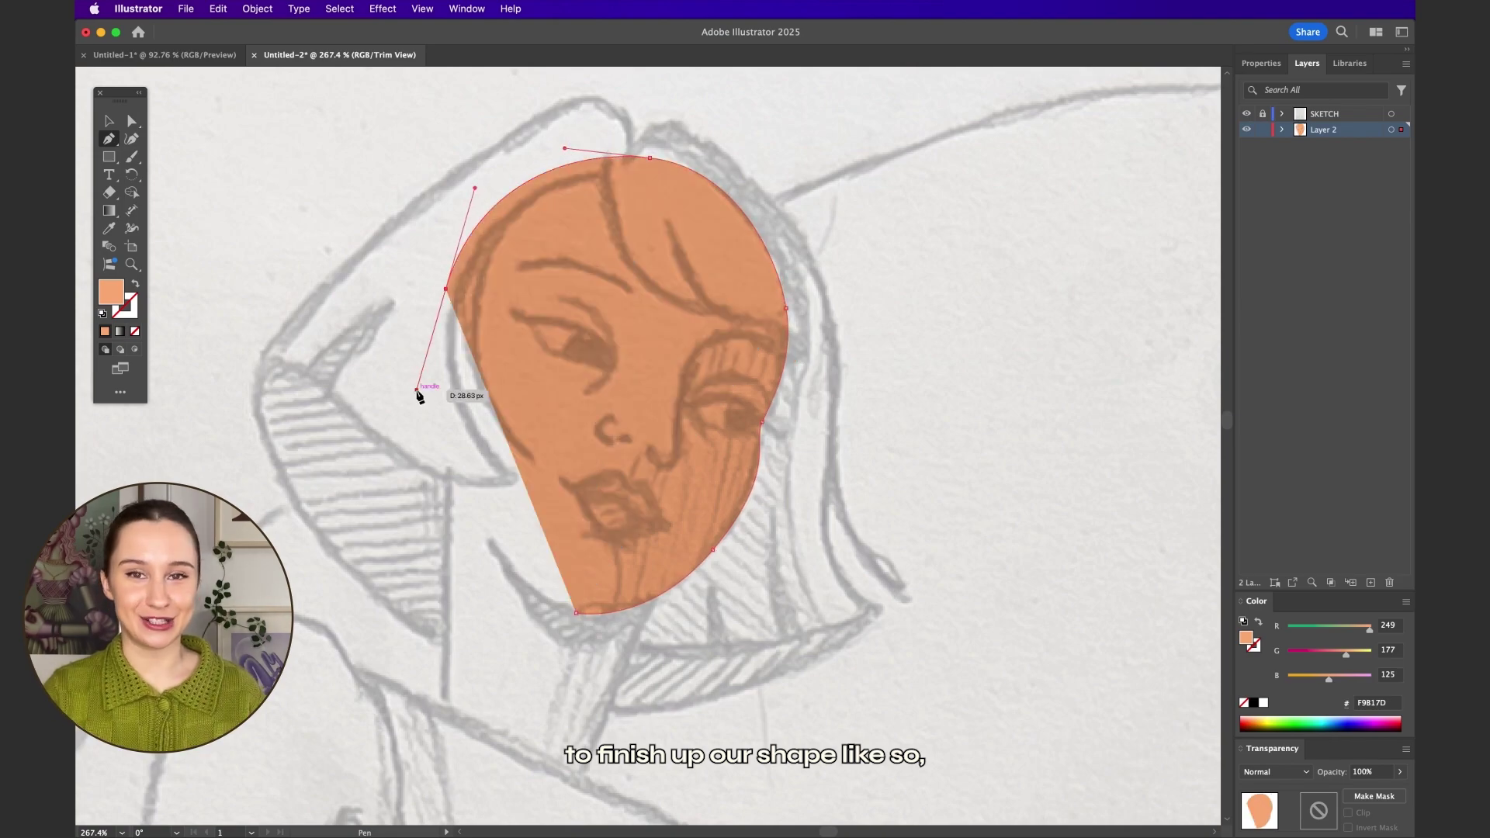
{"action": "left_click_drag", "start_coordinate": [486, 538], "coordinate": [503, 572]}
{"action": "left_click_drag", "start_coordinate": [577, 614], "coordinate": [592, 612]}
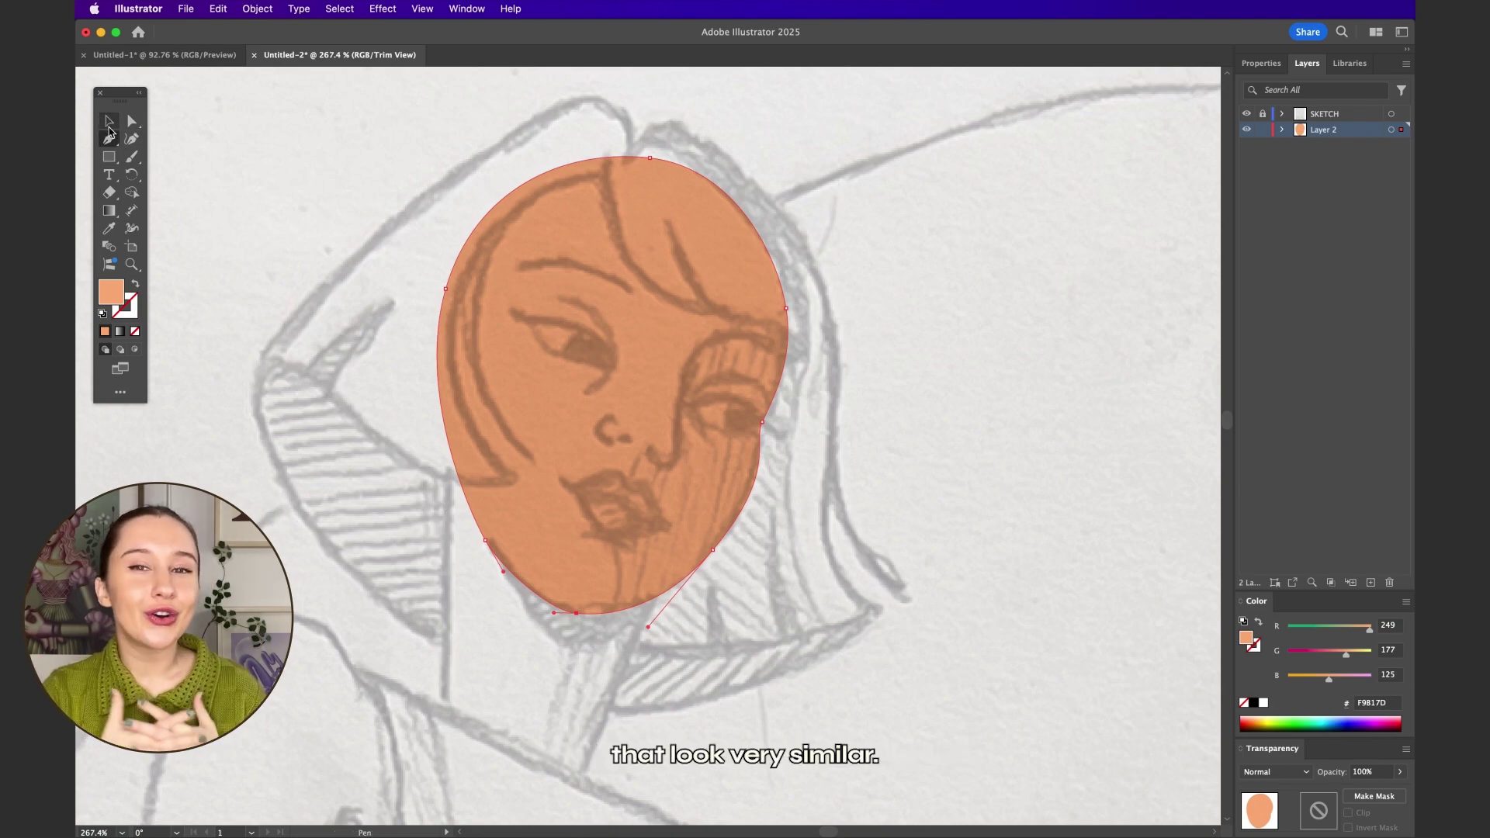
Try moving the whole face shape to the right of the head with the Selection tool and undo the move.
{"action": "left_click", "coordinate": [109, 123]}
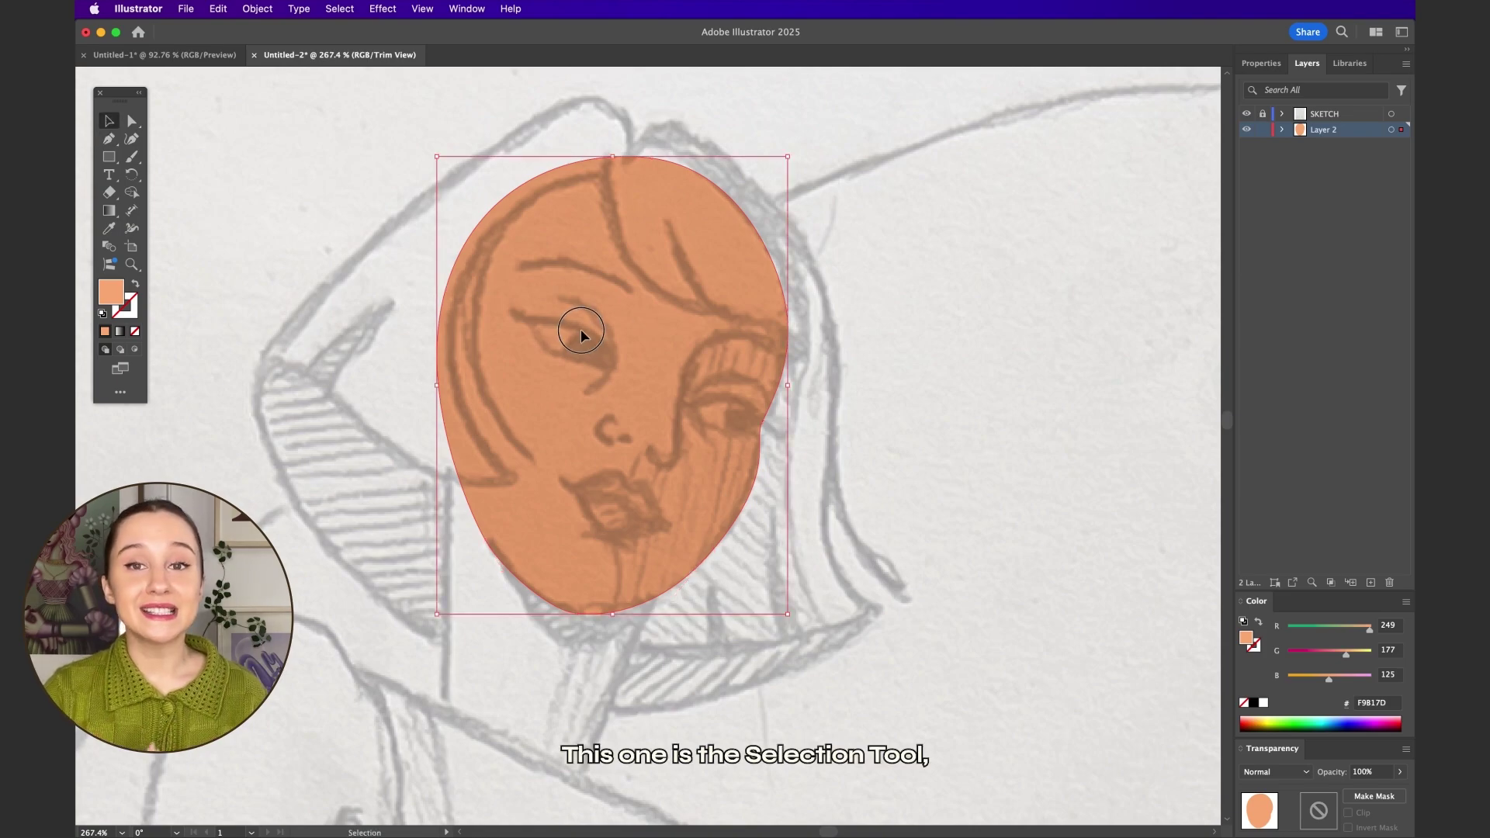
{"action": "left_click_drag", "start_coordinate": [582, 331], "coordinate": [887, 334]}
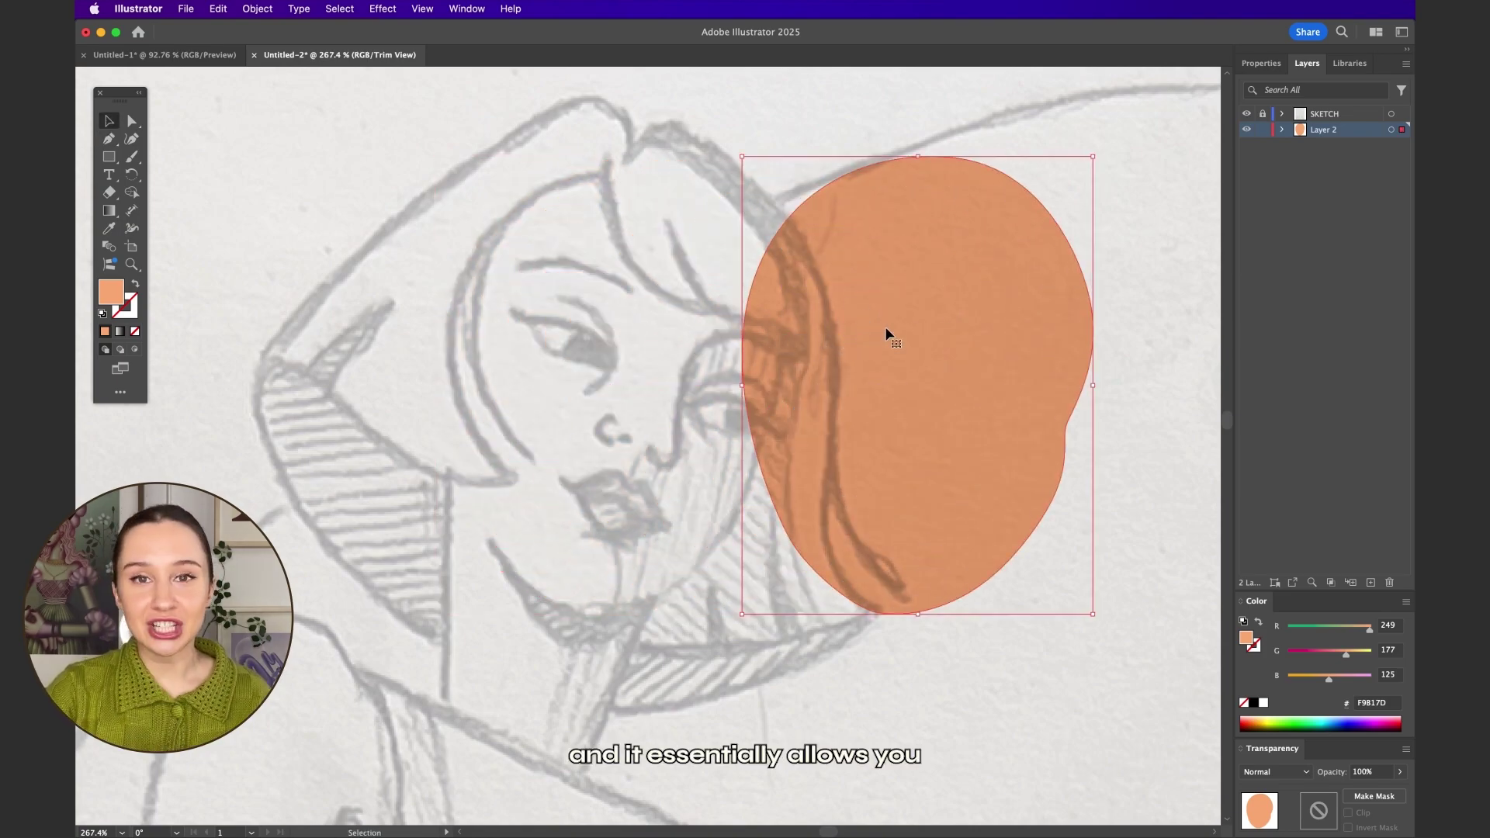
{"action": "key", "text": "super+z"}
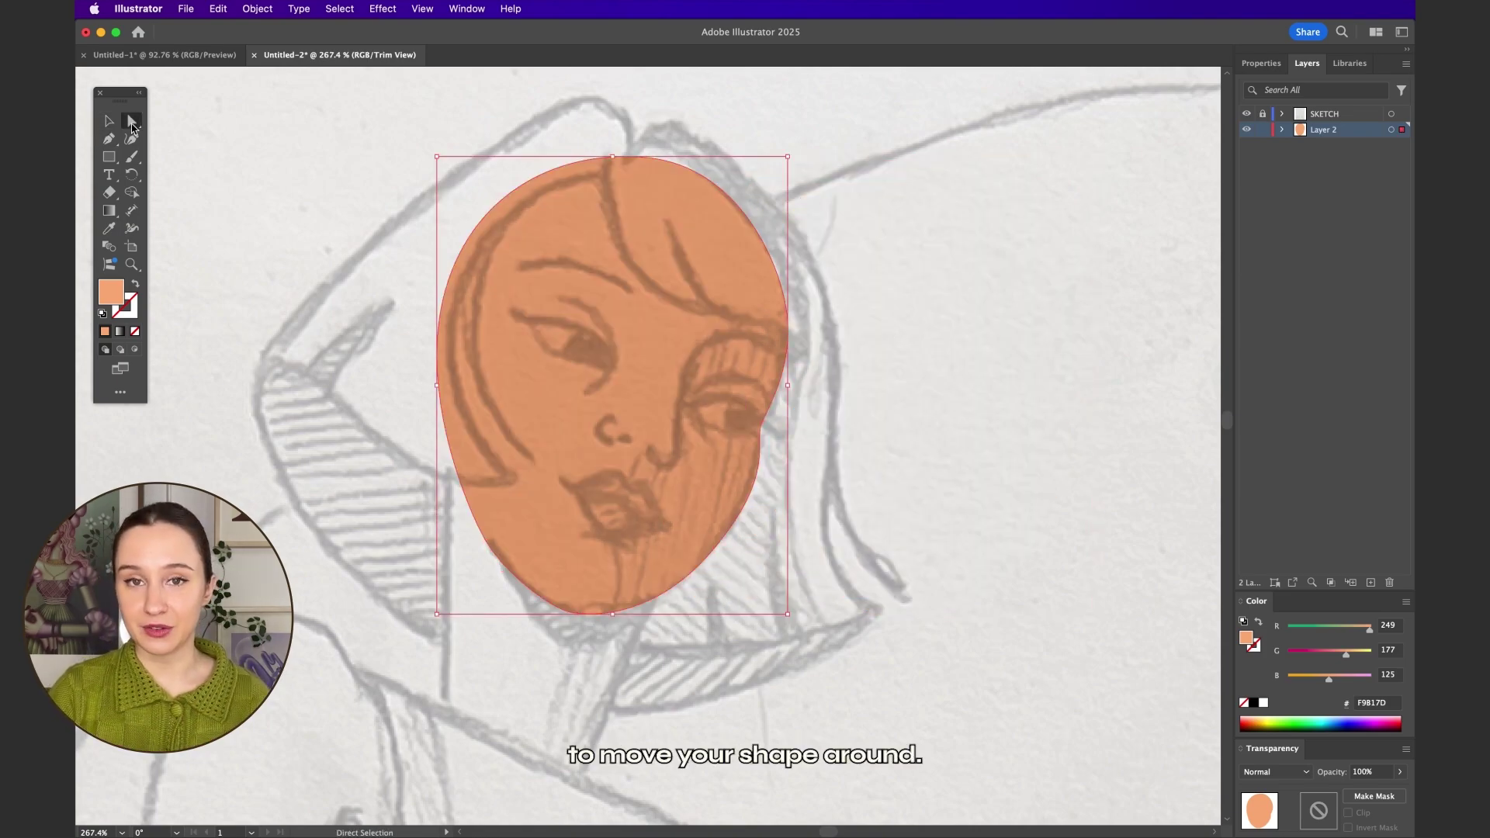
Refine the left side of the face shape with the Direct Selection tool, moving its anchor point slightly outward and adjusting the curve handles.
{"action": "left_click", "coordinate": [132, 123]}
{"action": "left_click", "coordinate": [448, 293]}
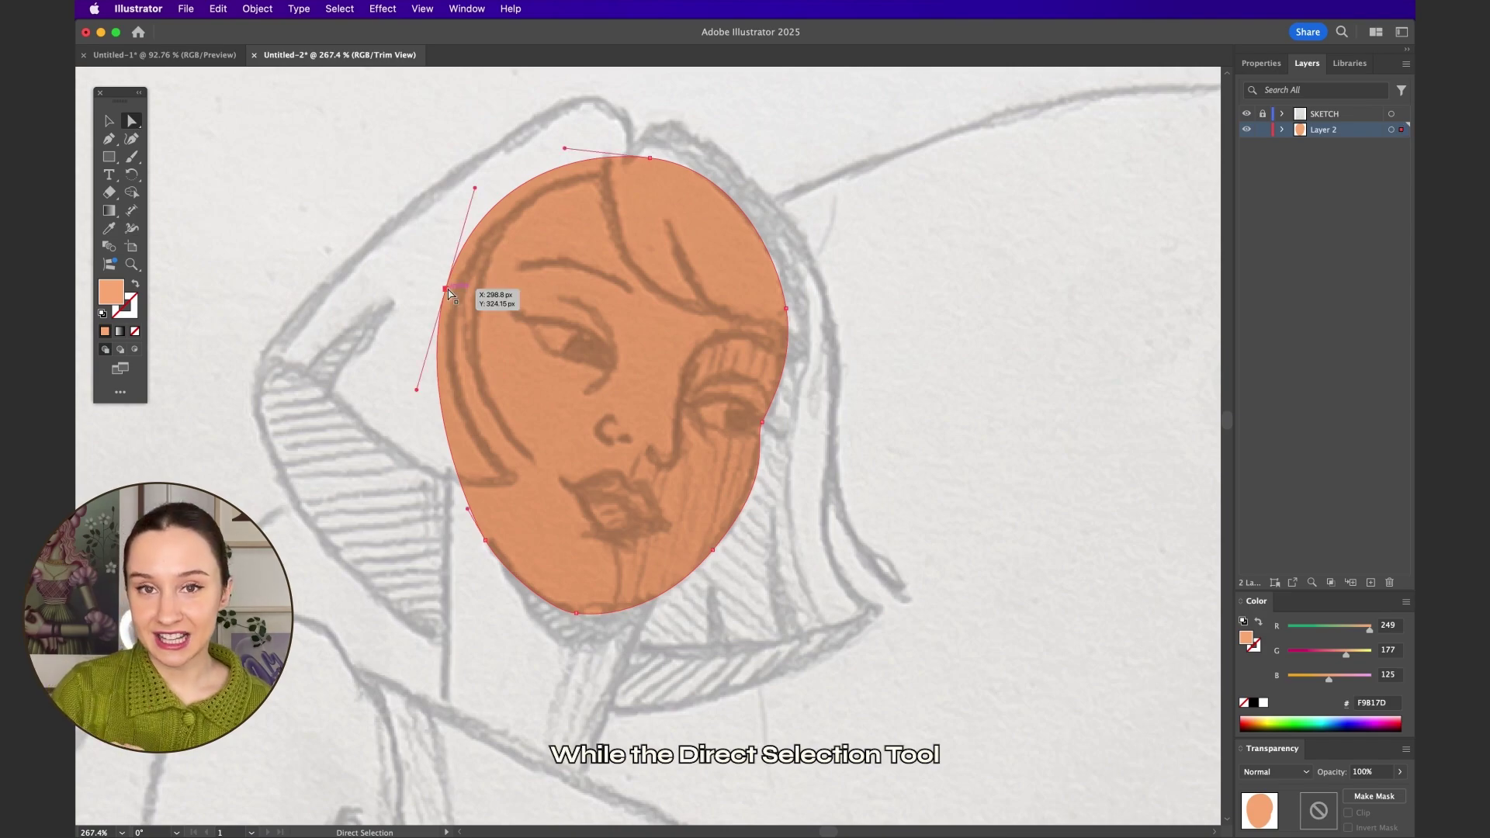
{"action": "scroll", "coordinate": [448, 293], "scroll_direction": "up", "scroll_amount": 3}
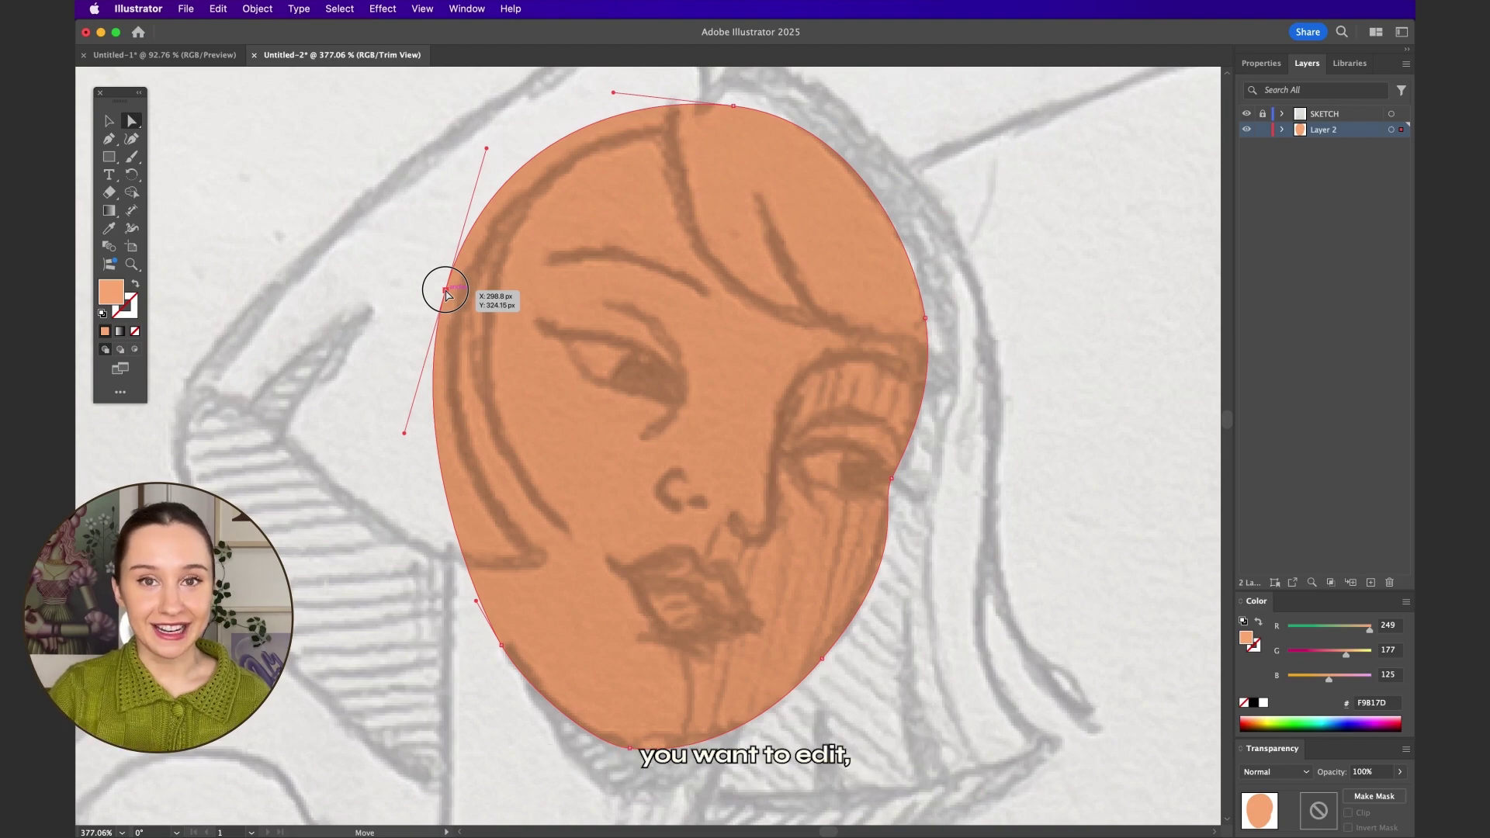
{"action": "mouse_move", "coordinate": [448, 293]}
{"action": "left_mouse_down"}
{"action": "mouse_move", "coordinate": [373, 280]}
{"action": "mouse_move", "coordinate": [575, 346]}
{"action": "mouse_move", "coordinate": [413, 307]}
{"action": "mouse_move", "coordinate": [439, 315]}
{"action": "mouse_move", "coordinate": [423, 311]}
{"action": "left_mouse_up"}
{"action": "mouse_move", "coordinate": [382, 448]}
{"action": "left_mouse_down"}
{"action": "mouse_move", "coordinate": [356, 547]}
{"action": "mouse_move", "coordinate": [392, 441]}
{"action": "left_mouse_up"}
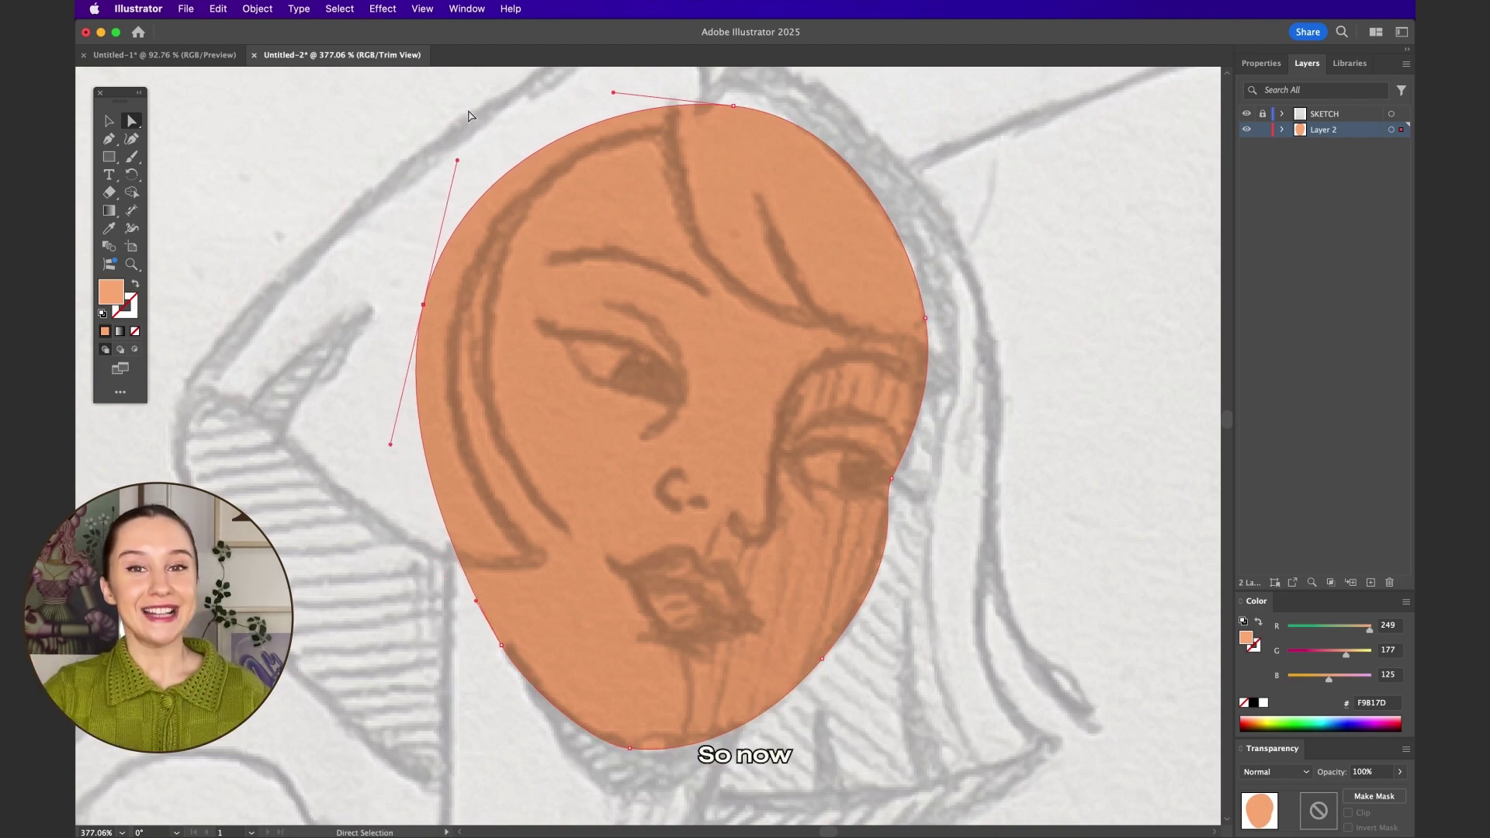
{"action": "scroll", "coordinate": [466, 137], "scroll_direction": "up", "scroll_amount": 2}
{"action": "left_click_drag", "start_coordinate": [468, 223], "coordinate": [469, 186]}
{"action": "scroll", "coordinate": [577, 435], "scroll_direction": "down", "scroll_amount": 1}
{"action": "scroll", "coordinate": [576, 438], "scroll_direction": "down", "scroll_amount": 3}
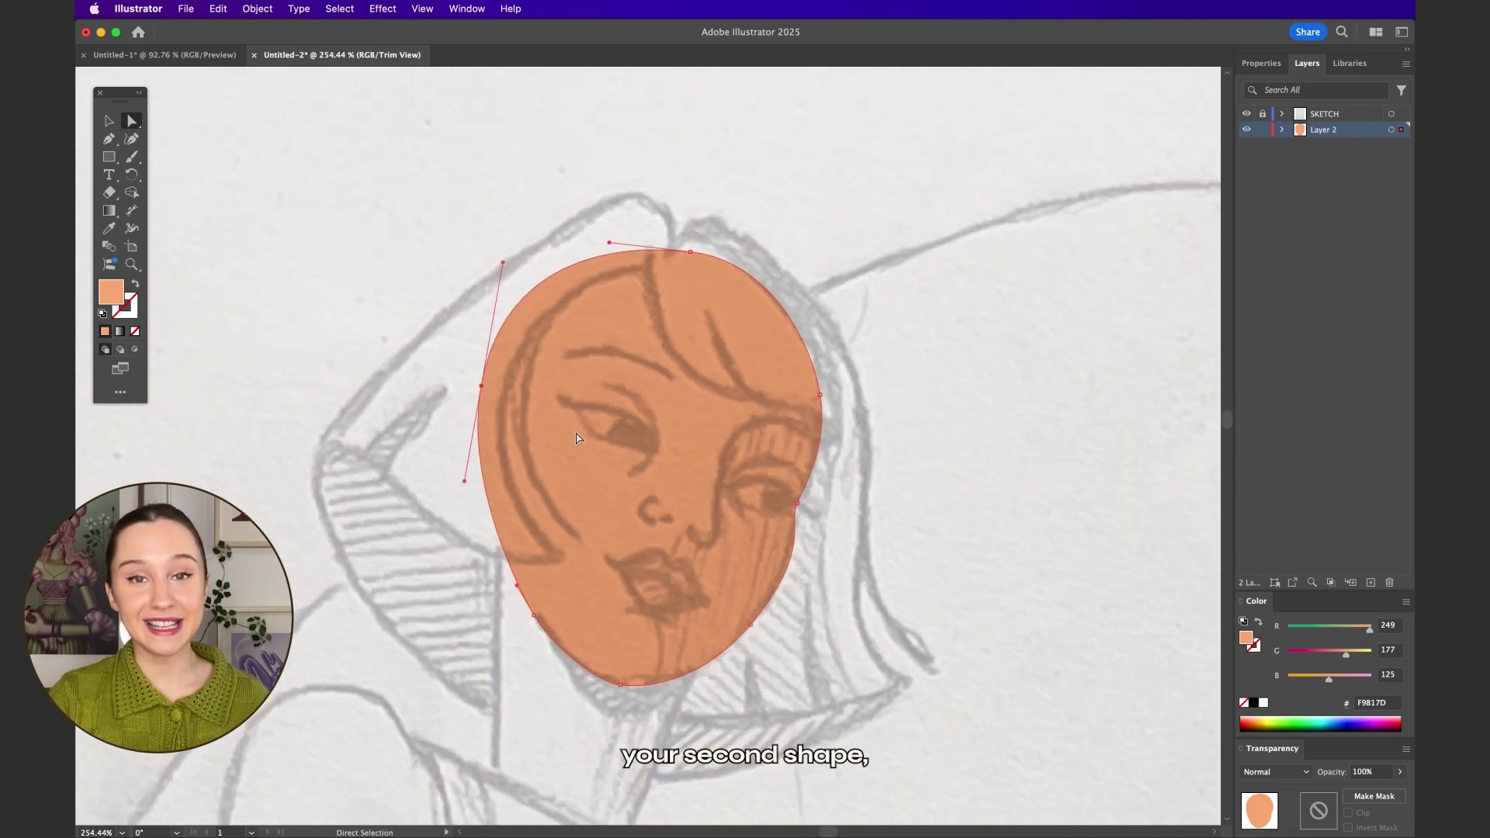
{"action": "left_click", "coordinate": [576, 438]}
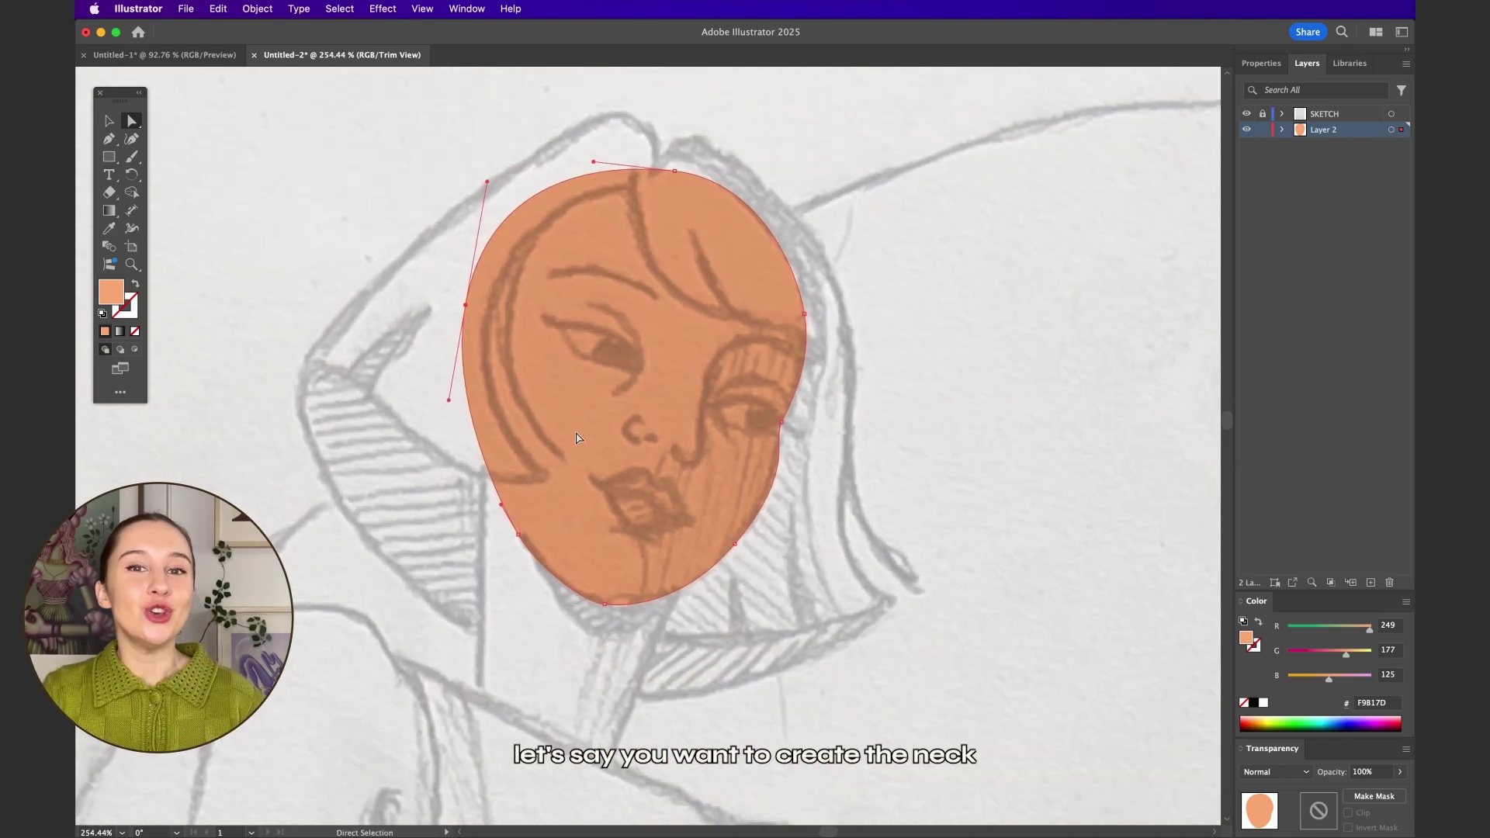
Try tracing a neck shape with the Pen tool whose upper edge follows the jawline exactly, without overlapping the face.
{"action": "key", "text": "p"}
{"action": "scroll", "coordinate": [462, 266], "scroll_direction": "up", "scroll_amount": 2}
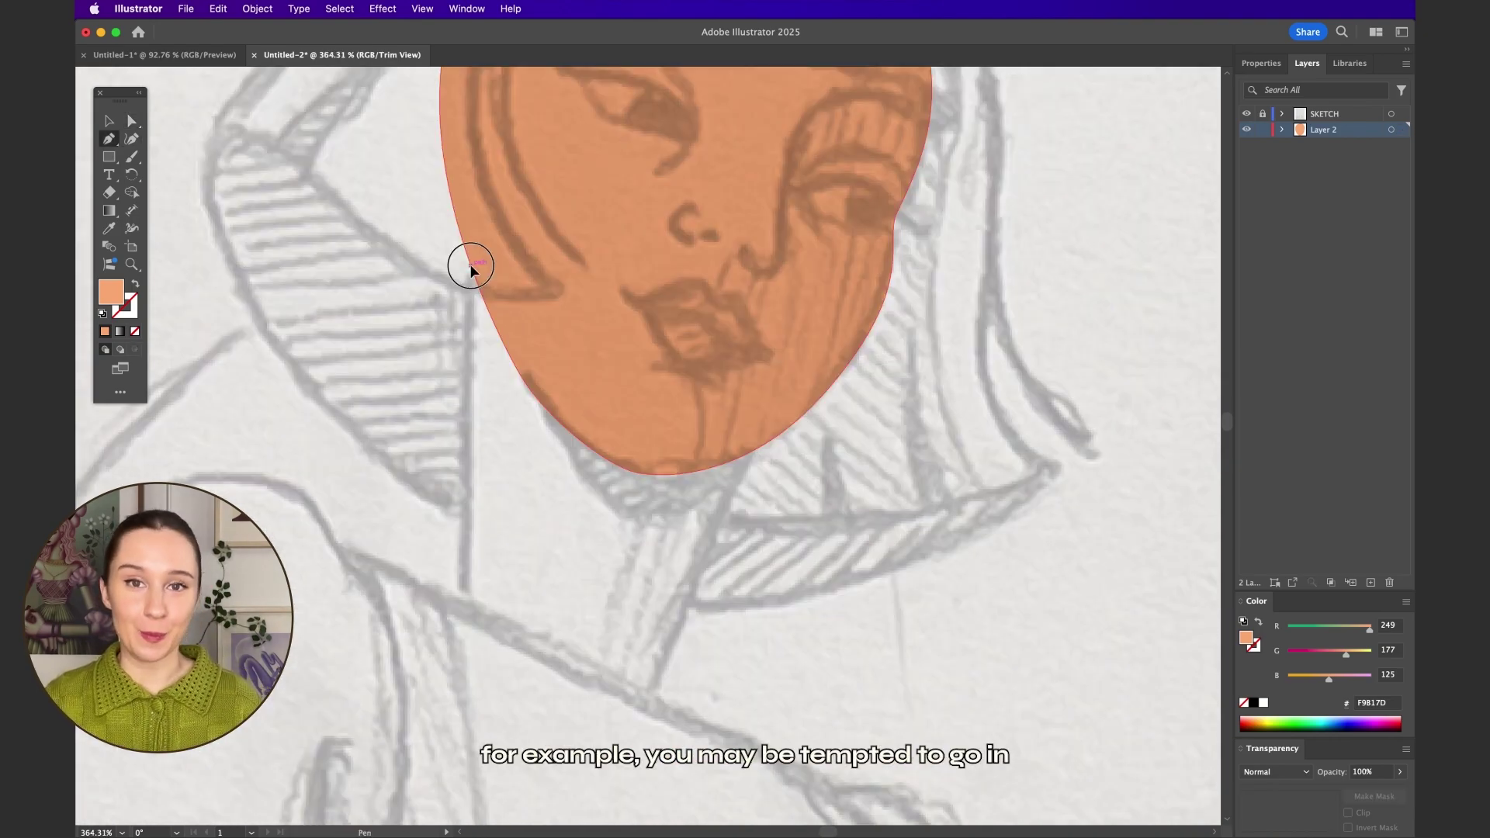
{"action": "left_click", "coordinate": [470, 265]}
{"action": "left_click", "coordinate": [464, 604]}
{"action": "left_click", "coordinate": [654, 693]}
{"action": "left_click", "coordinate": [757, 448]}
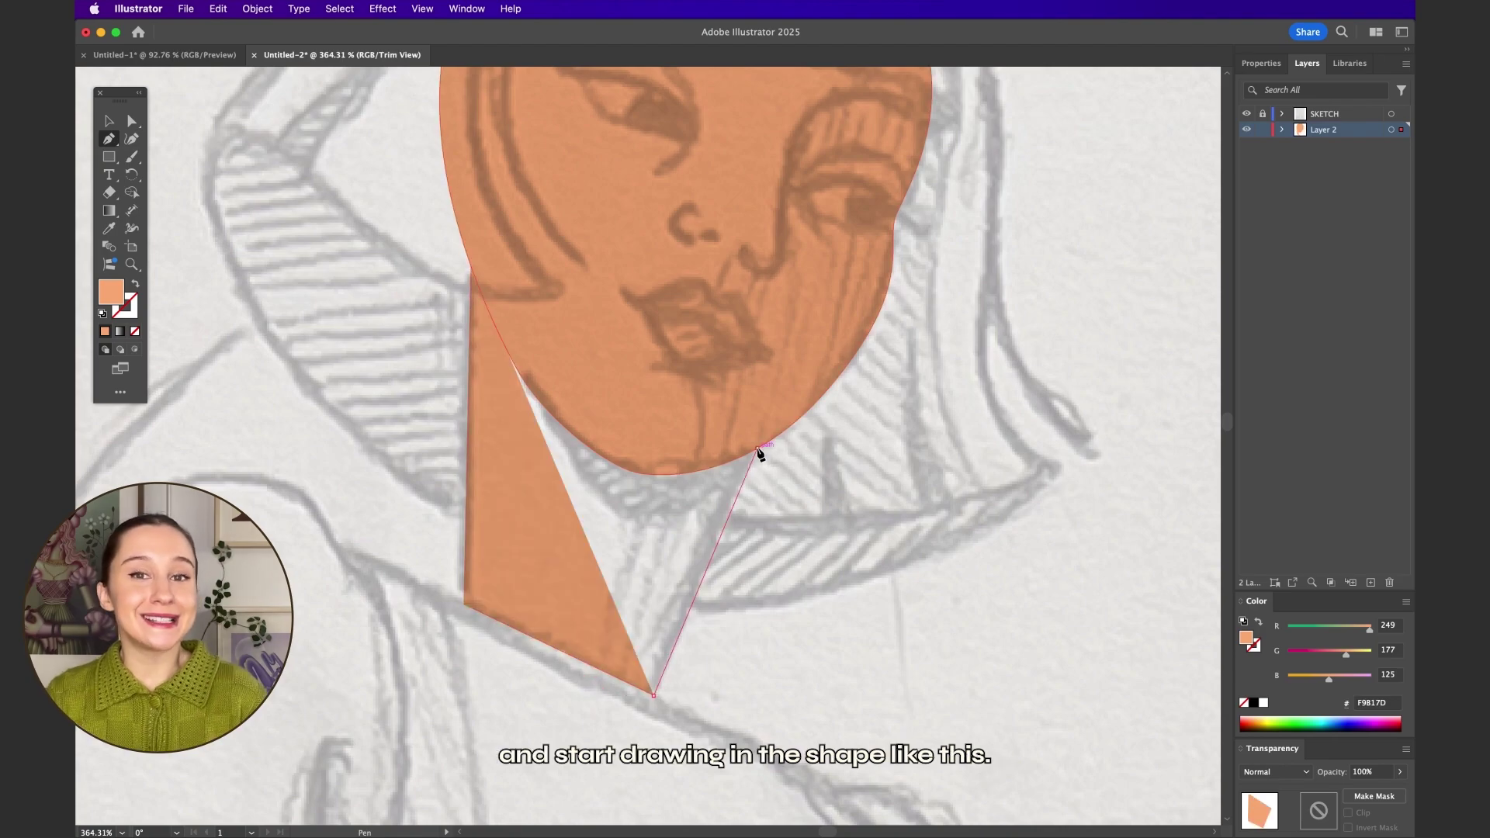
{"action": "left_click_drag", "start_coordinate": [518, 370], "coordinate": [492, 323]}
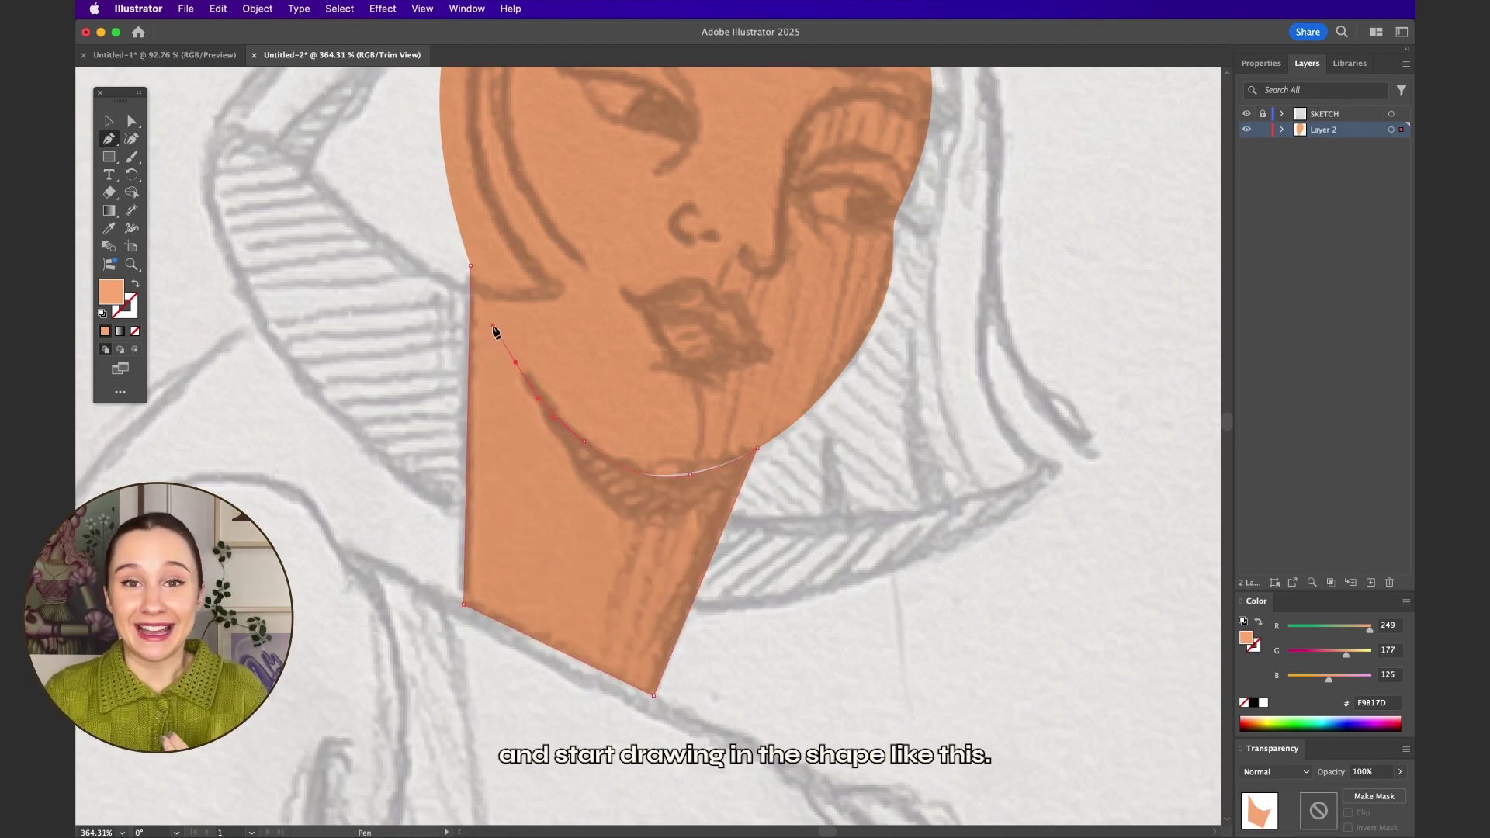
{"action": "left_click", "coordinate": [471, 266]}
Inspect the seam between the neck and face shapes up close and delete the neck shape.
{"action": "scroll", "coordinate": [679, 476], "scroll_direction": "up", "scroll_amount": 3}
{"action": "scroll", "coordinate": [696, 553], "scroll_direction": "up", "scroll_amount": 3}
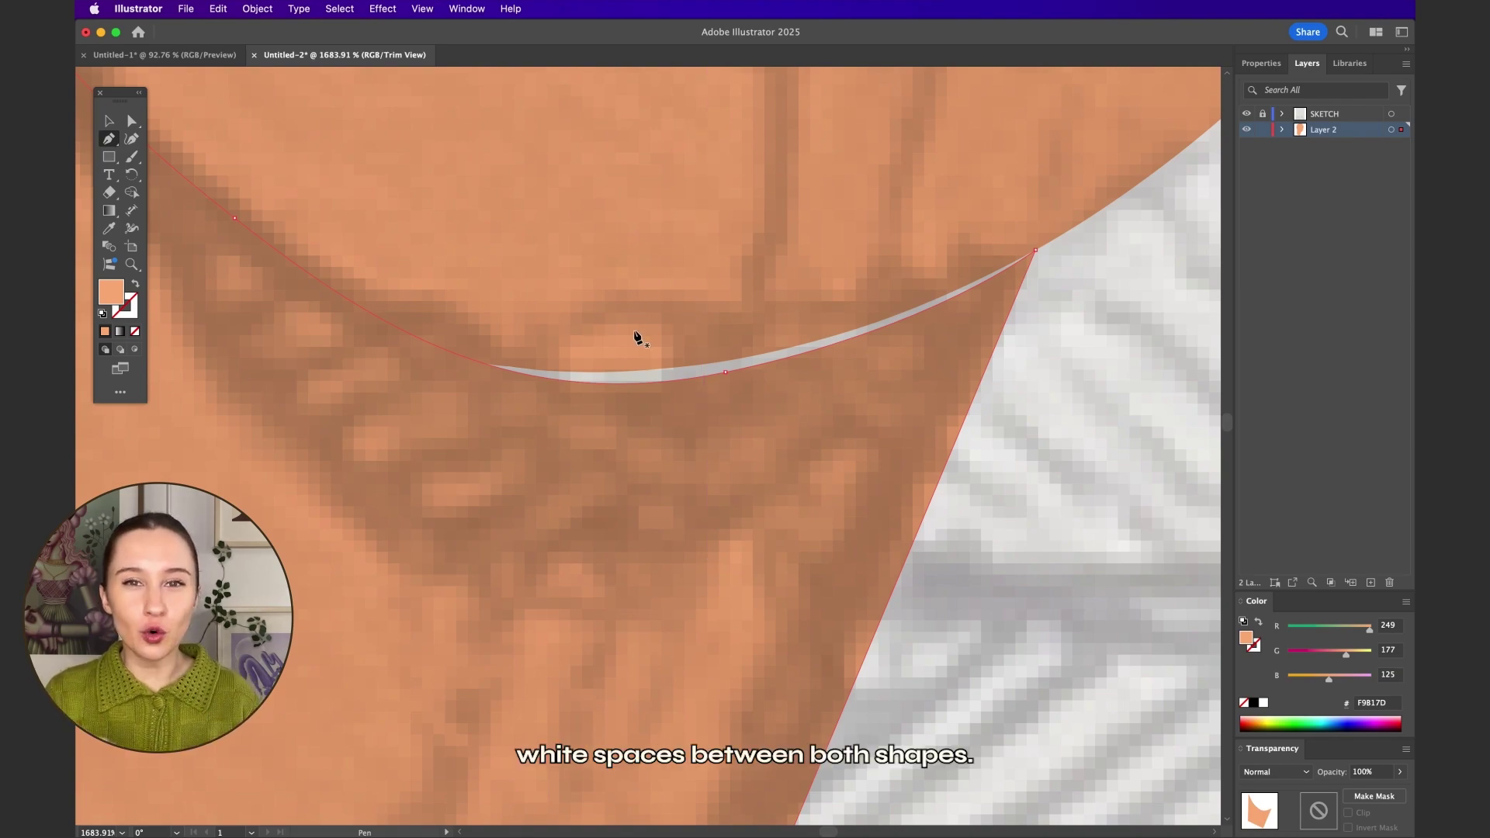
{"action": "scroll", "coordinate": [634, 338], "scroll_direction": "down", "scroll_amount": 5}
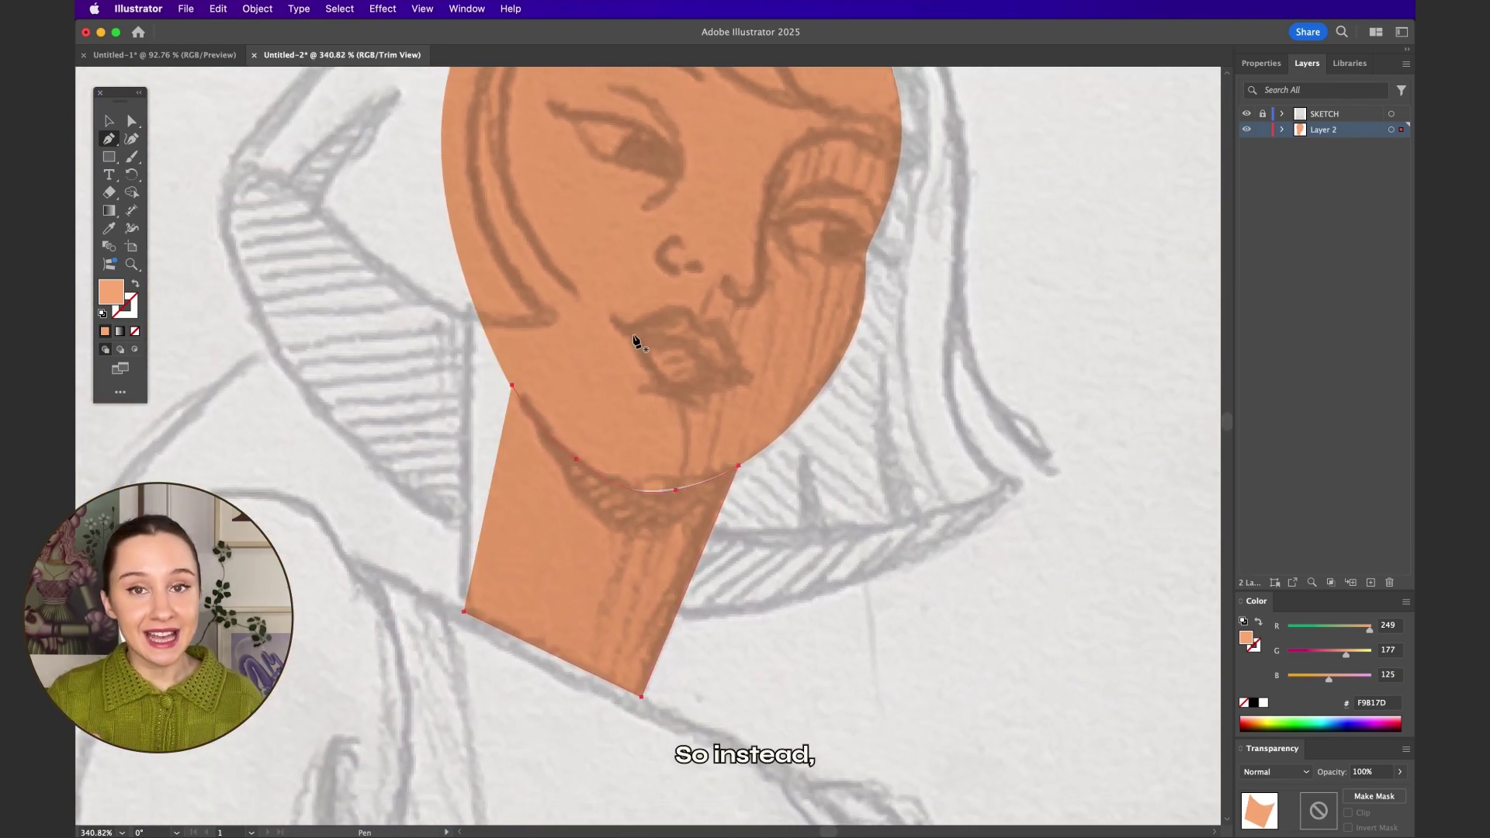
{"action": "key", "text": "Delete"}
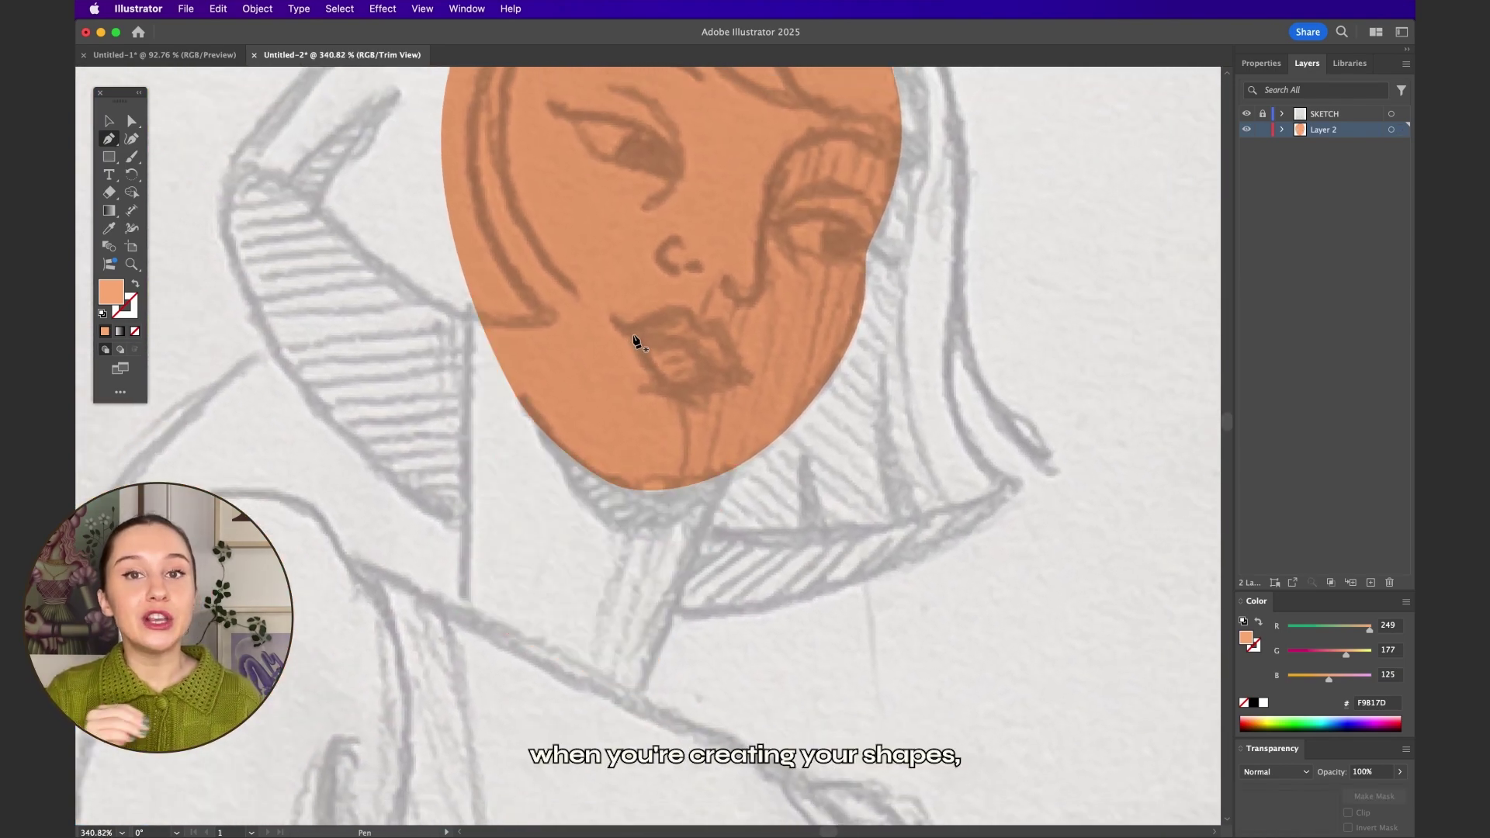
Draw a closed neck shape with the Pen tool, extending it well over the lower face and below the shirt's neckline, and deselect it.
{"action": "left_click", "coordinate": [460, 616]}
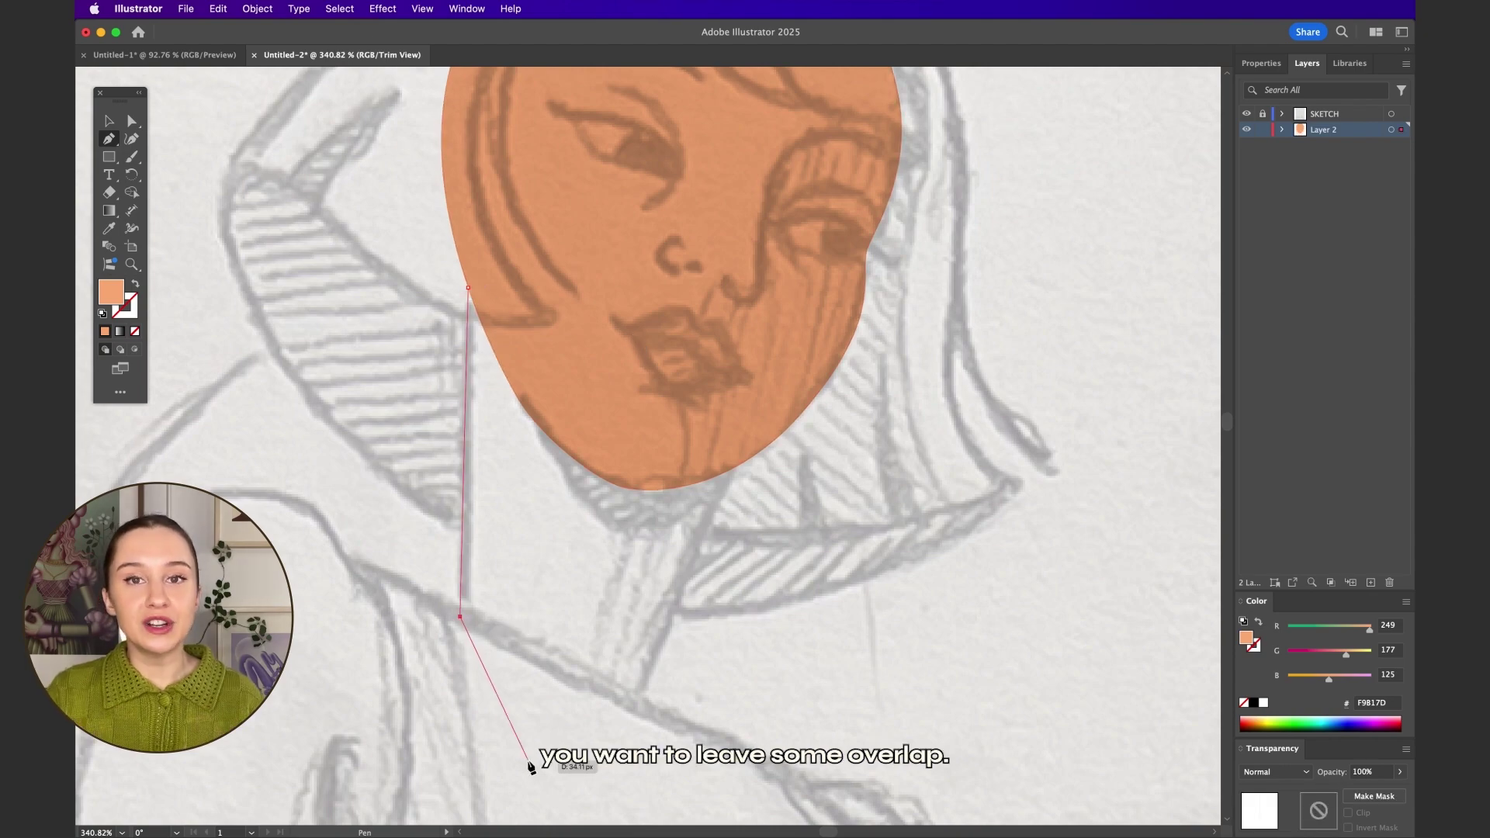
{"action": "left_click_drag", "start_coordinate": [520, 763], "coordinate": [597, 807]}
{"action": "left_click", "coordinate": [747, 426]}
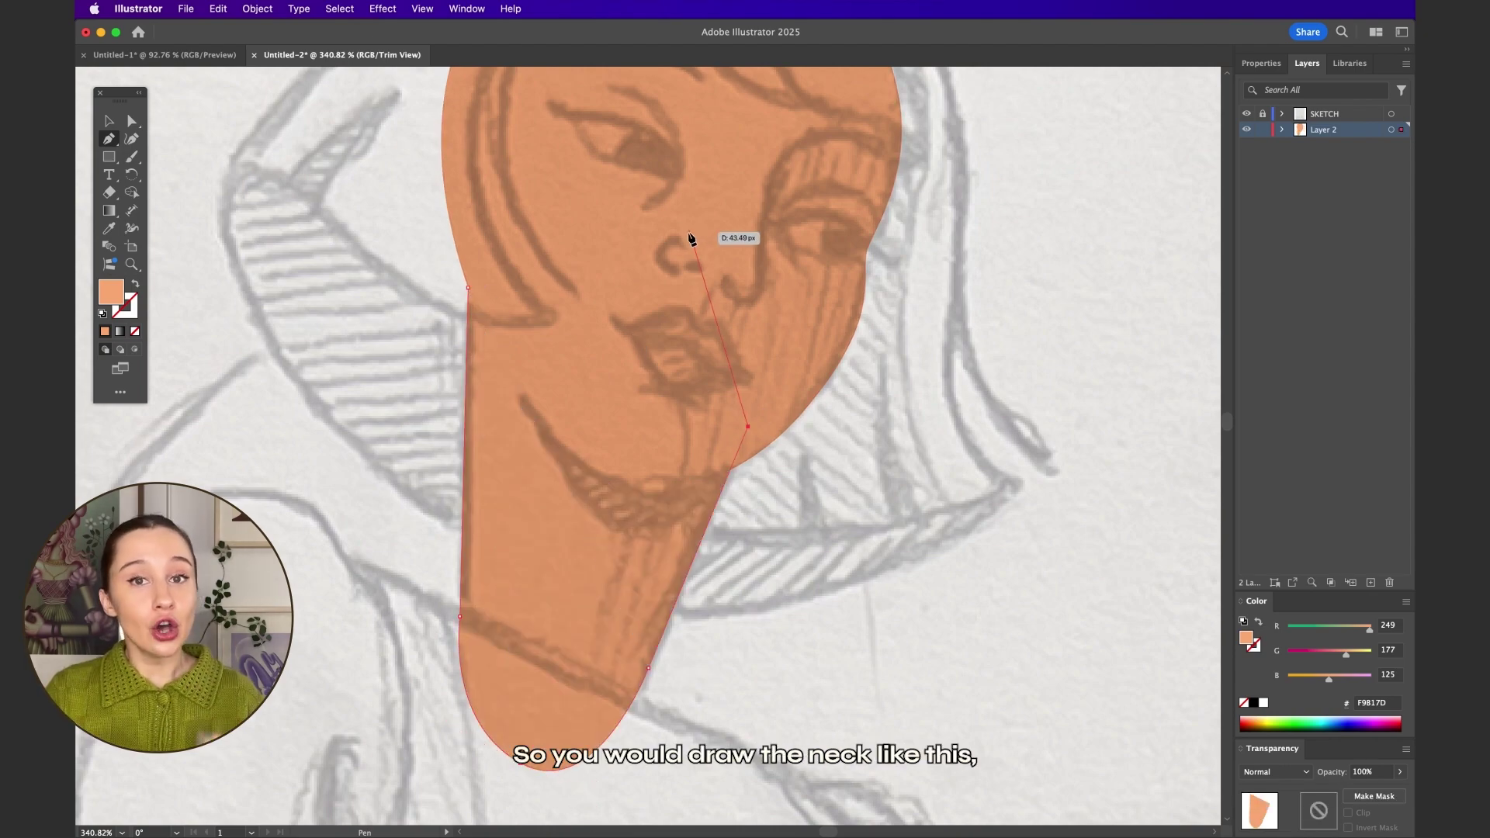
{"action": "left_click_drag", "start_coordinate": [689, 232], "coordinate": [592, 179]}
{"action": "left_click_drag", "start_coordinate": [468, 288], "coordinate": [466, 389]}
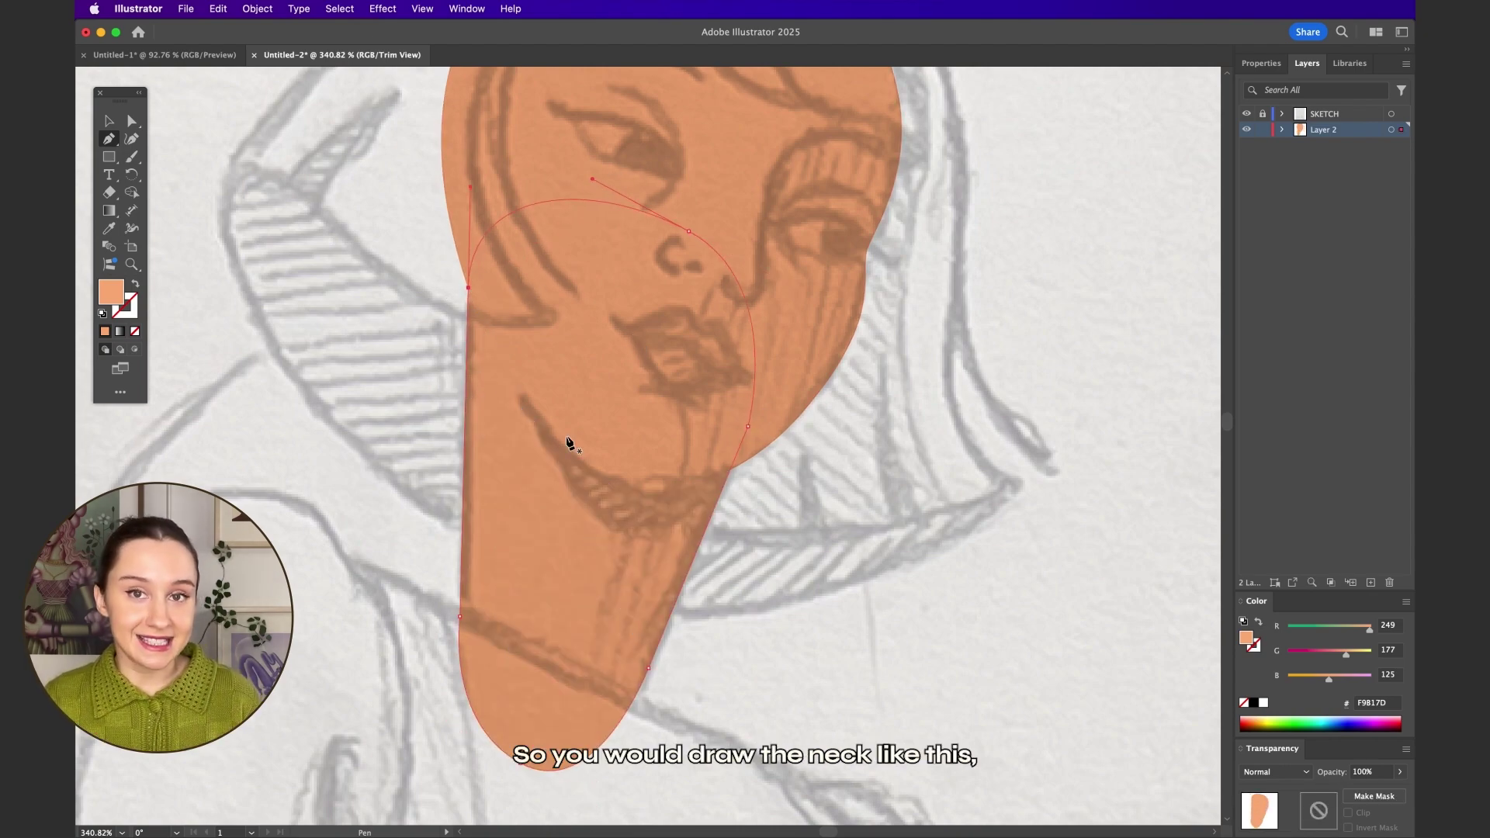
{"action": "scroll", "coordinate": [565, 441], "scroll_direction": "down", "scroll_amount": 1}
{"action": "scroll", "coordinate": [566, 441], "scroll_direction": "up", "scroll_amount": 1}
{"action": "left_click", "coordinate": [109, 121]}
{"action": "scroll", "coordinate": [371, 407], "scroll_direction": "down", "scroll_amount": 3}
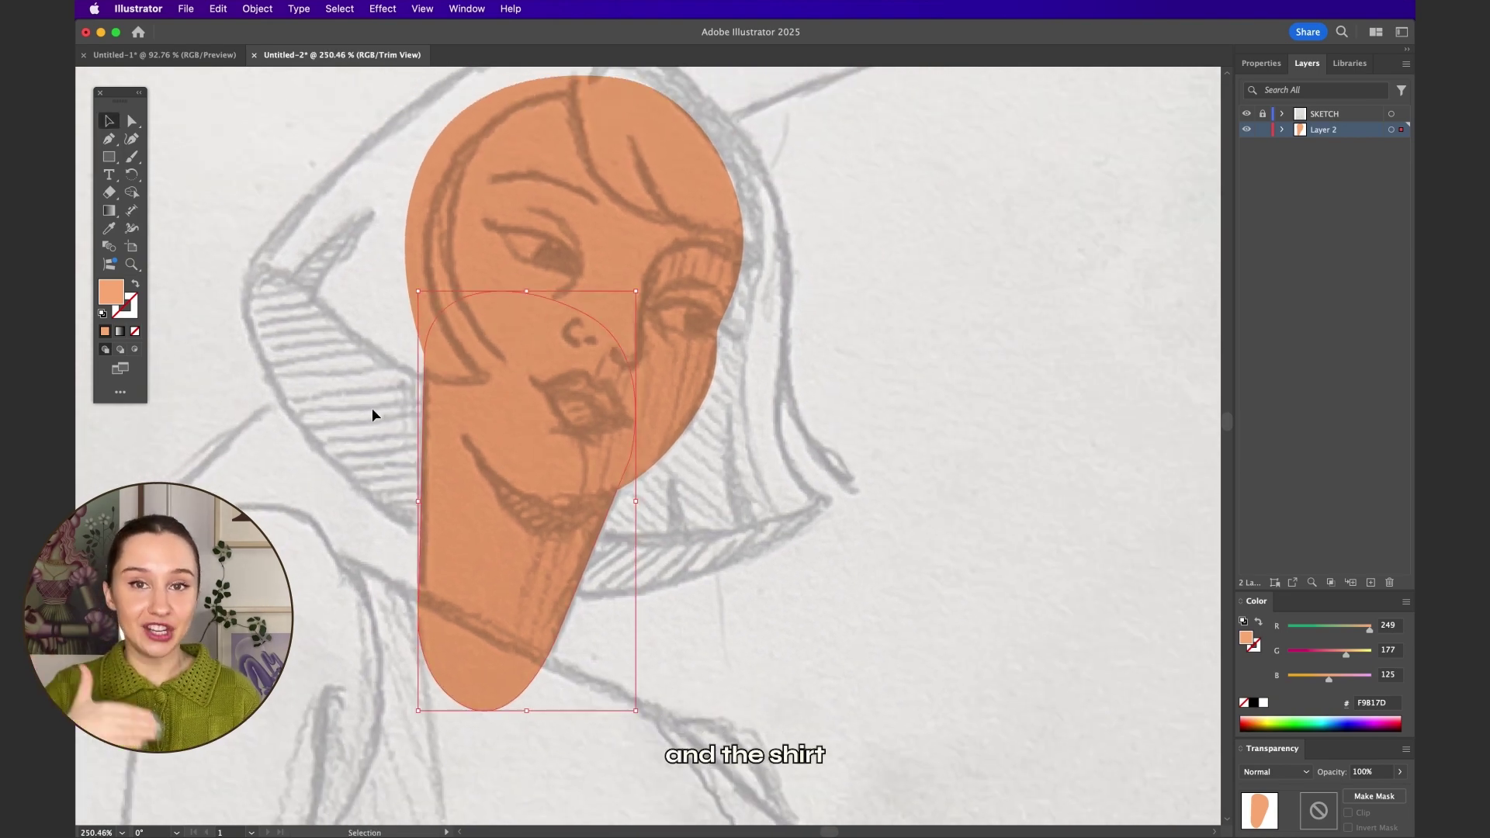
{"action": "scroll", "coordinate": [371, 408], "scroll_direction": "up", "scroll_amount": 1}
{"action": "left_click", "coordinate": [865, 470]}
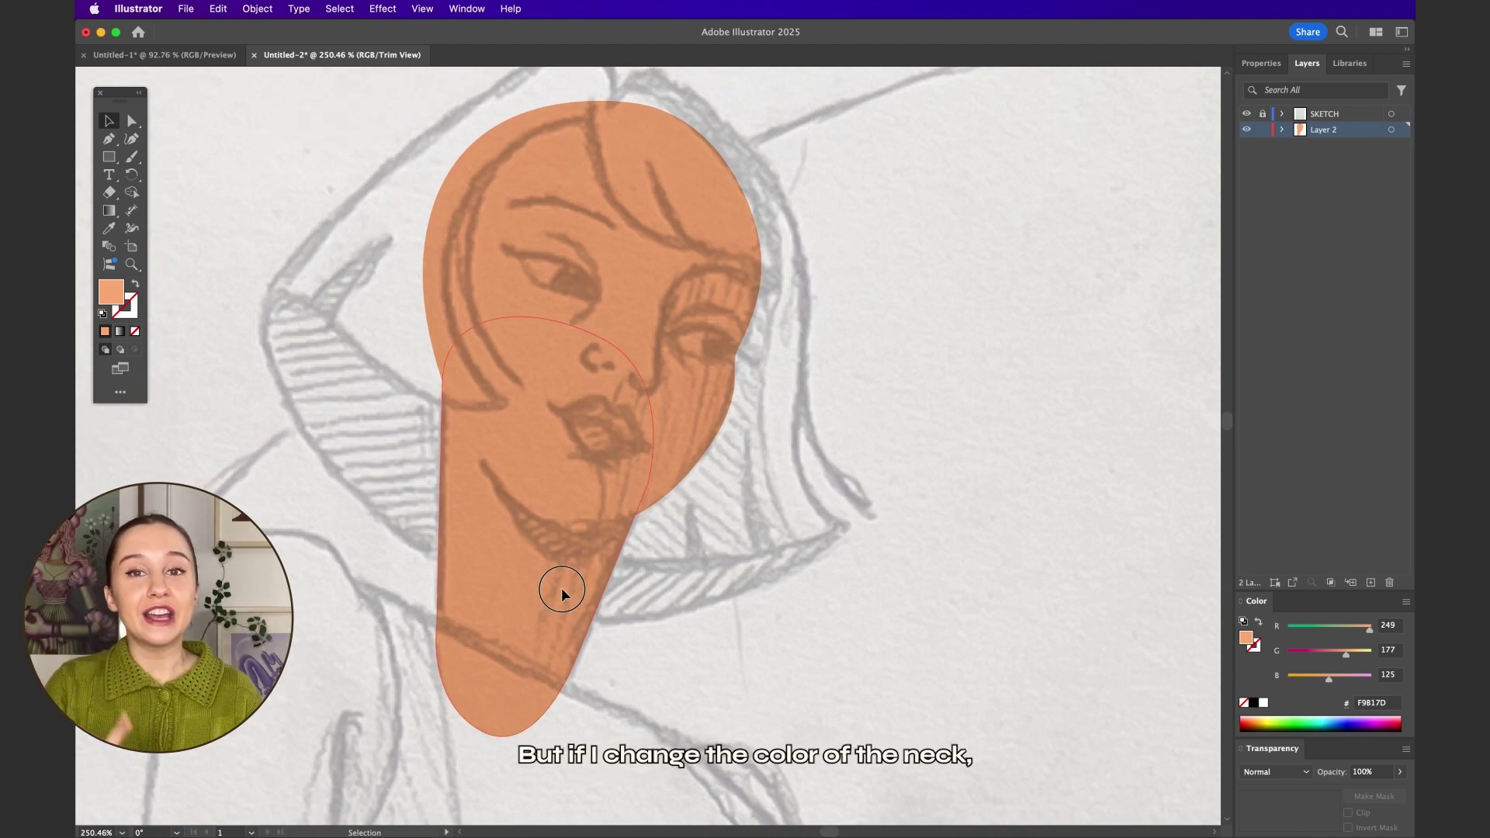
Change the neck shape's fill to the darker skin tone D18D5E and deselect it.
{"action": "left_click", "coordinate": [562, 593]}
{"action": "double_click", "coordinate": [116, 296]}
{"action": "left_click", "coordinate": [792, 211]}
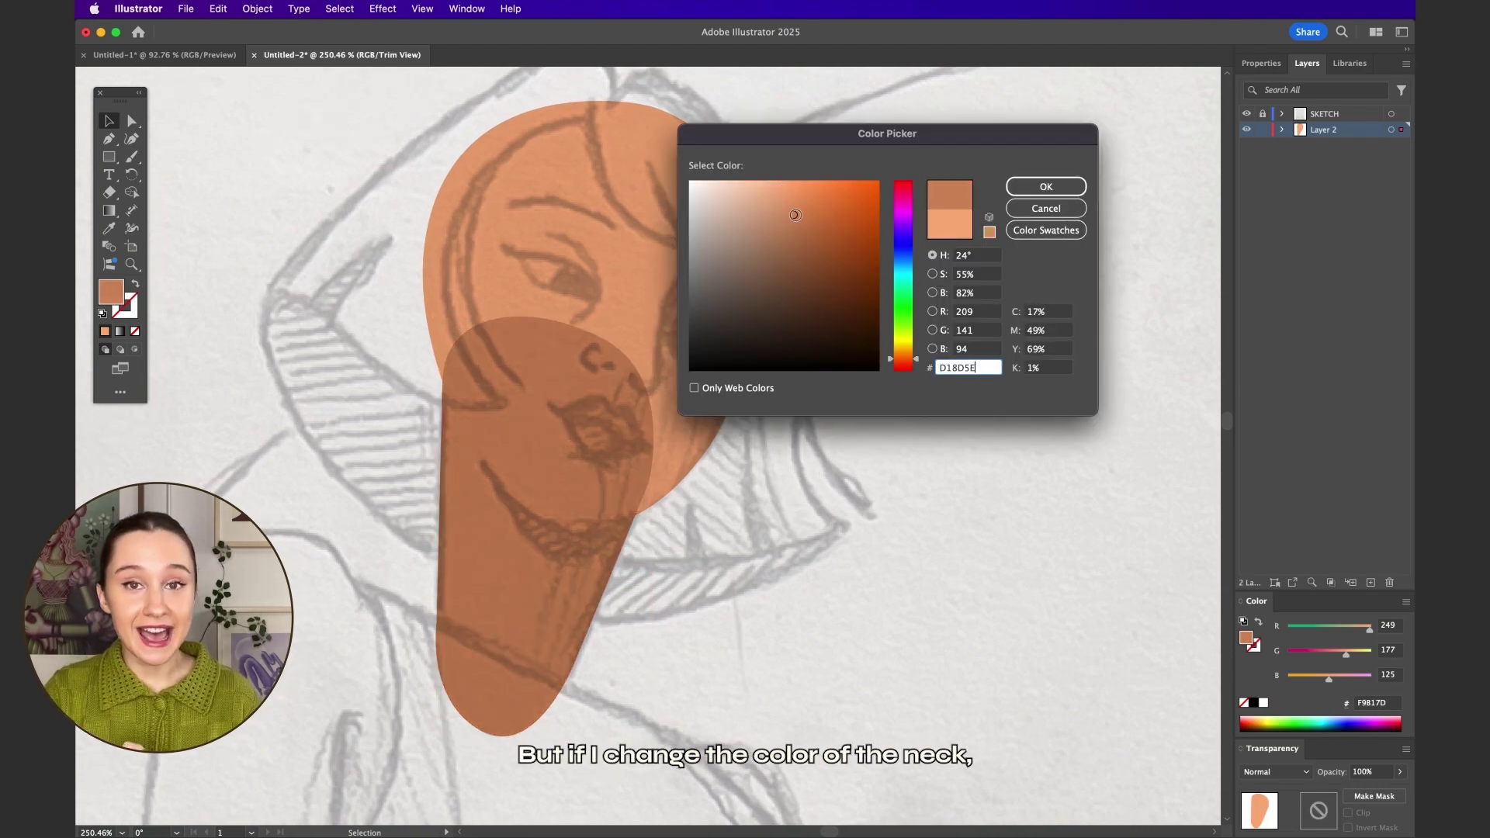
{"action": "left_click", "coordinate": [1048, 187]}
{"action": "left_click", "coordinate": [748, 562]}
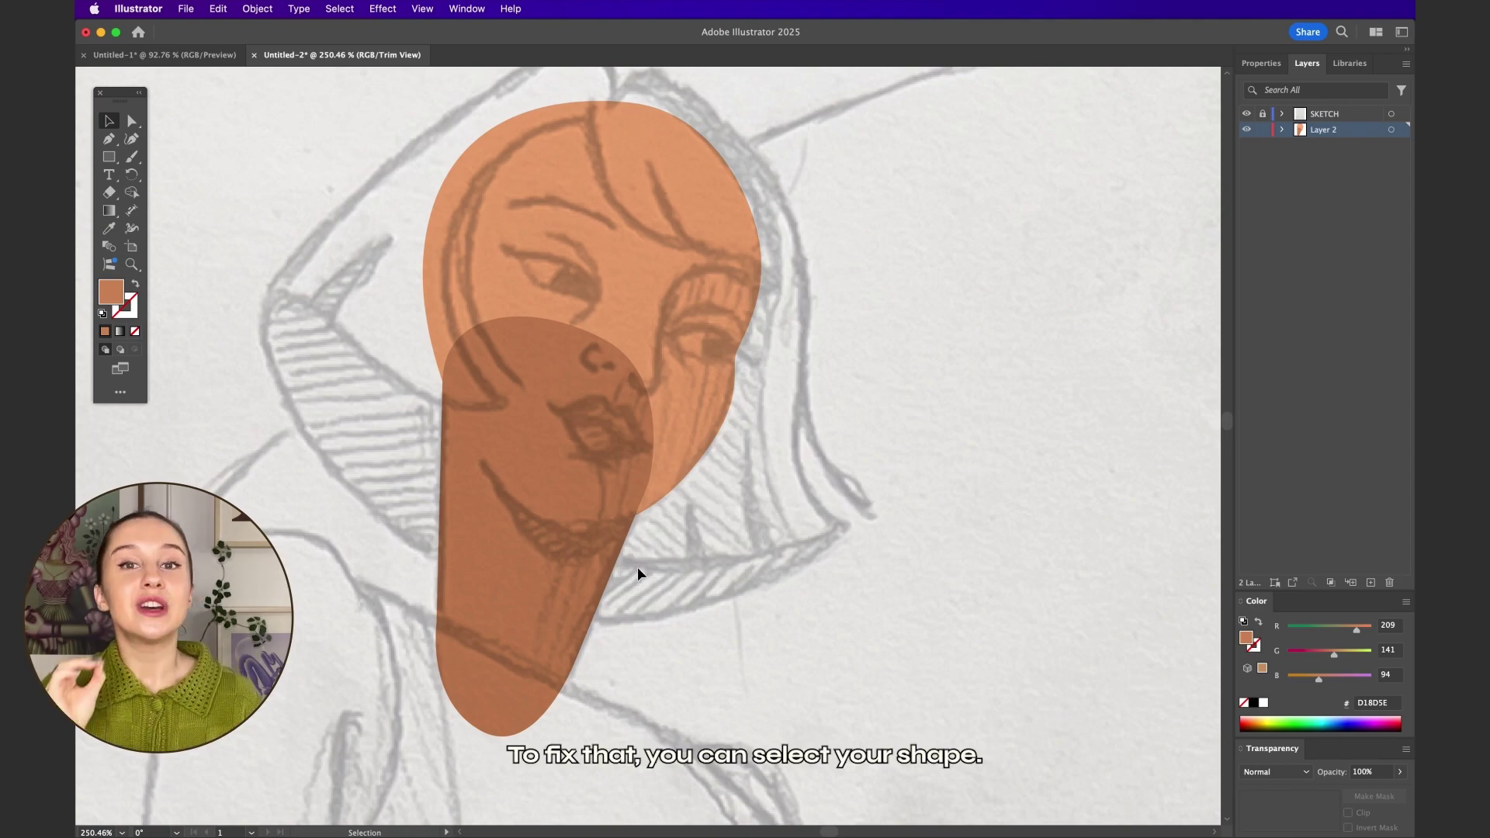
Send the neck shape to the back so it sits behind the face, and deselect it.
{"action": "left_click", "coordinate": [598, 562]}
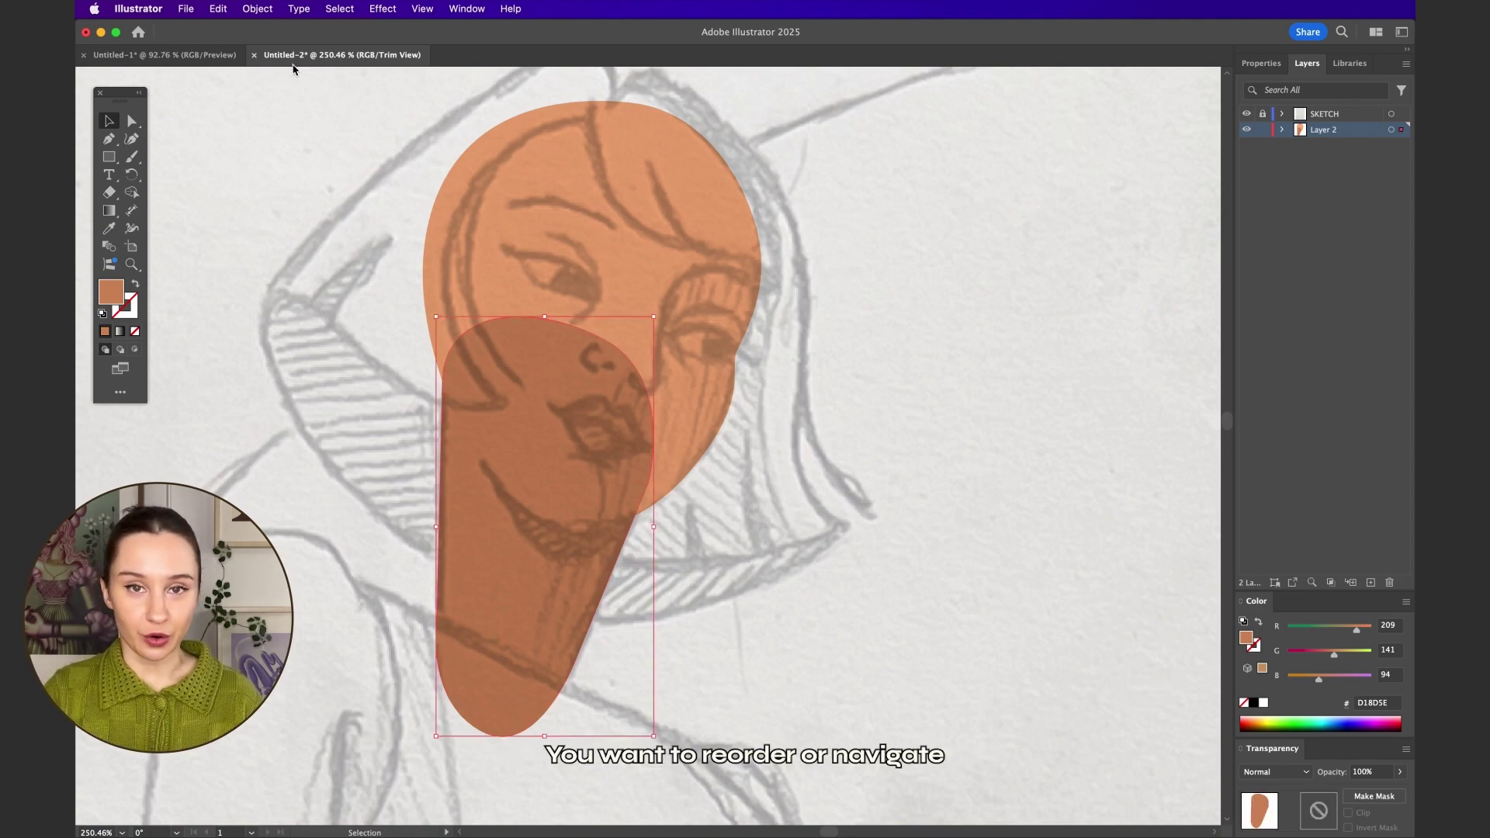
{"action": "left_click", "coordinate": [257, 9]}
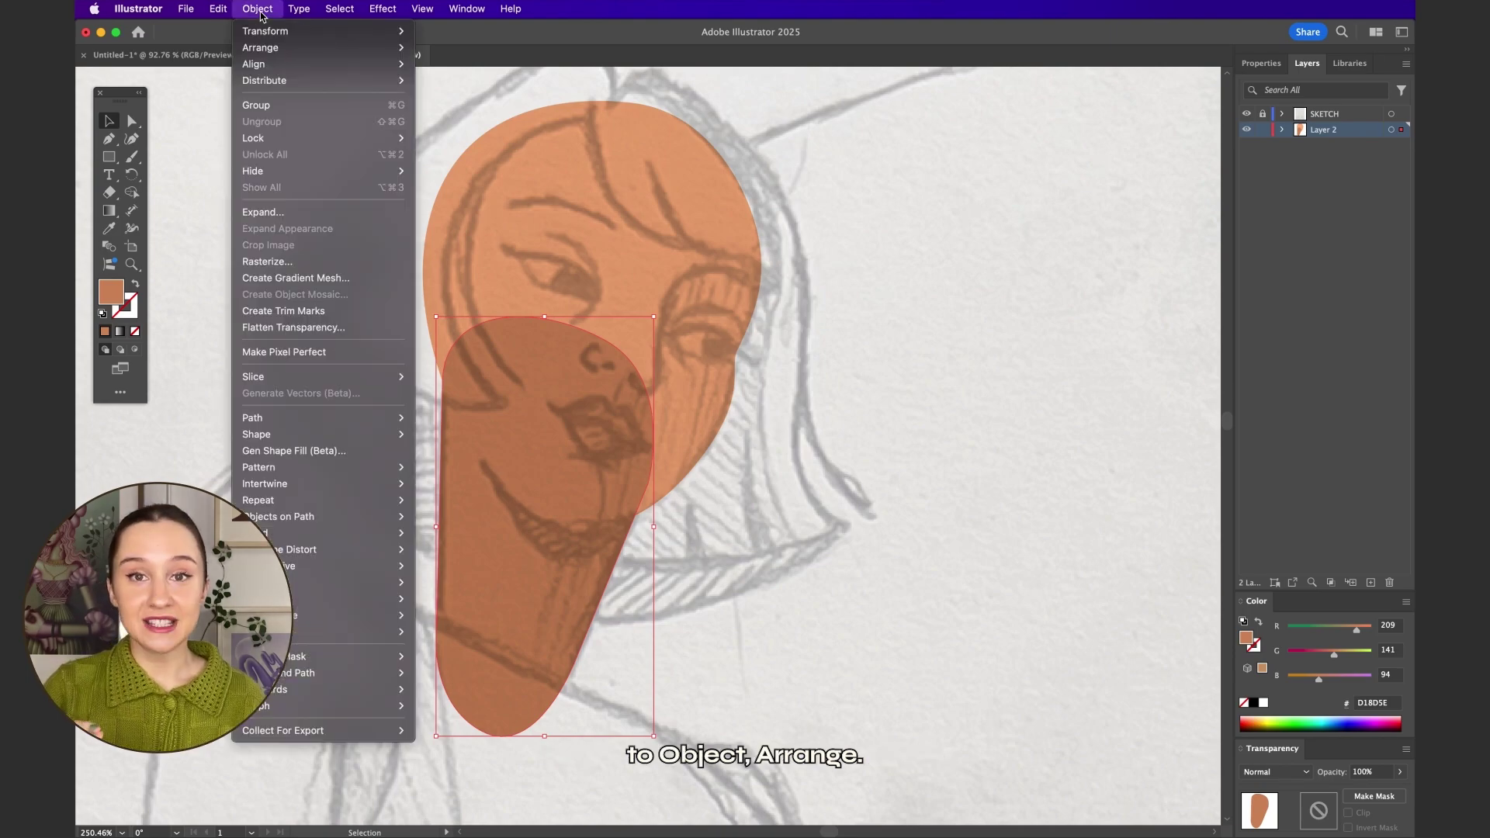
{"action": "mouse_move", "coordinate": [259, 50]}
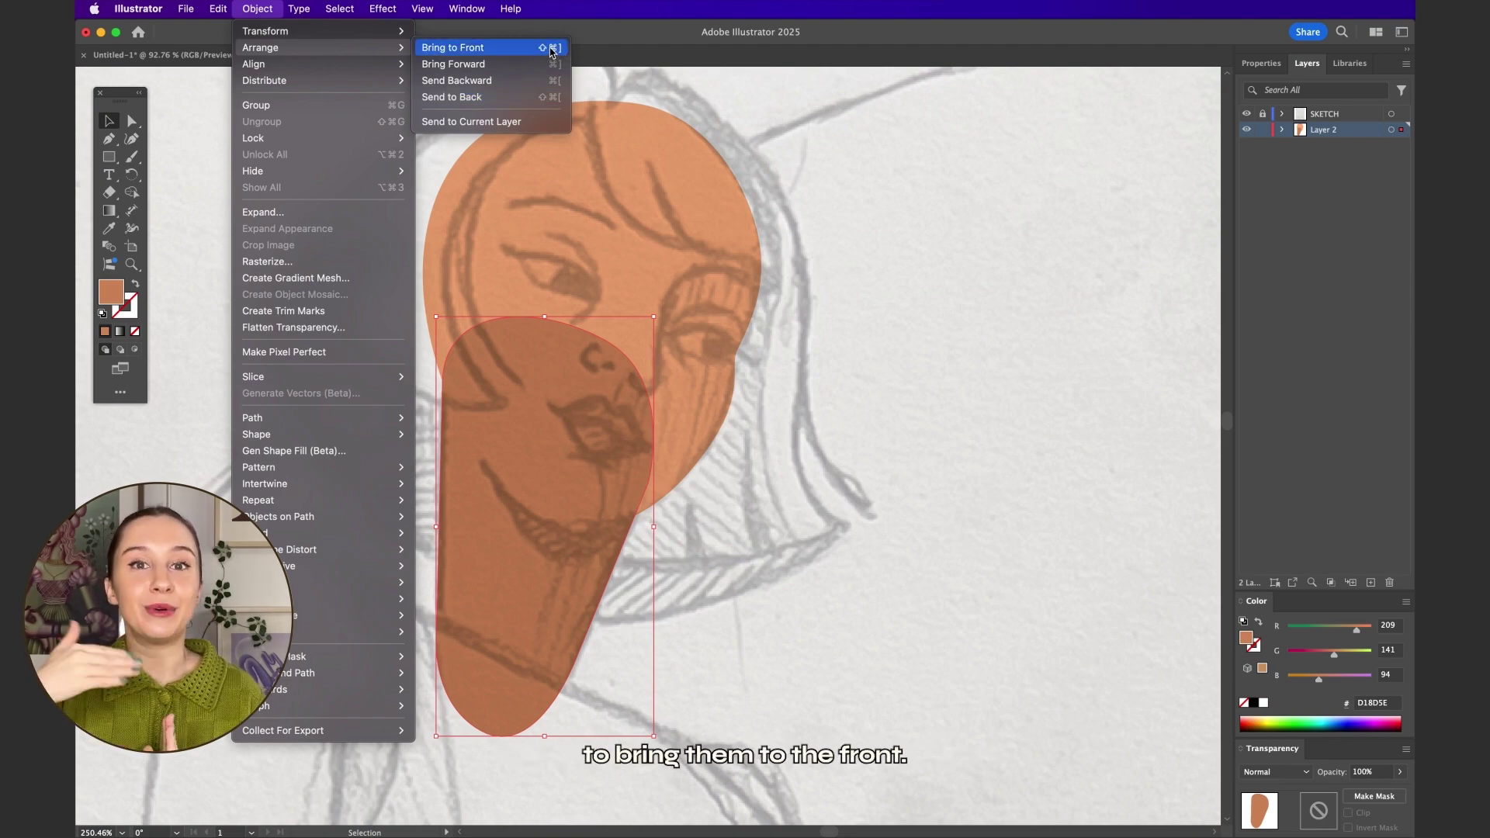
{"action": "left_click", "coordinate": [514, 99]}
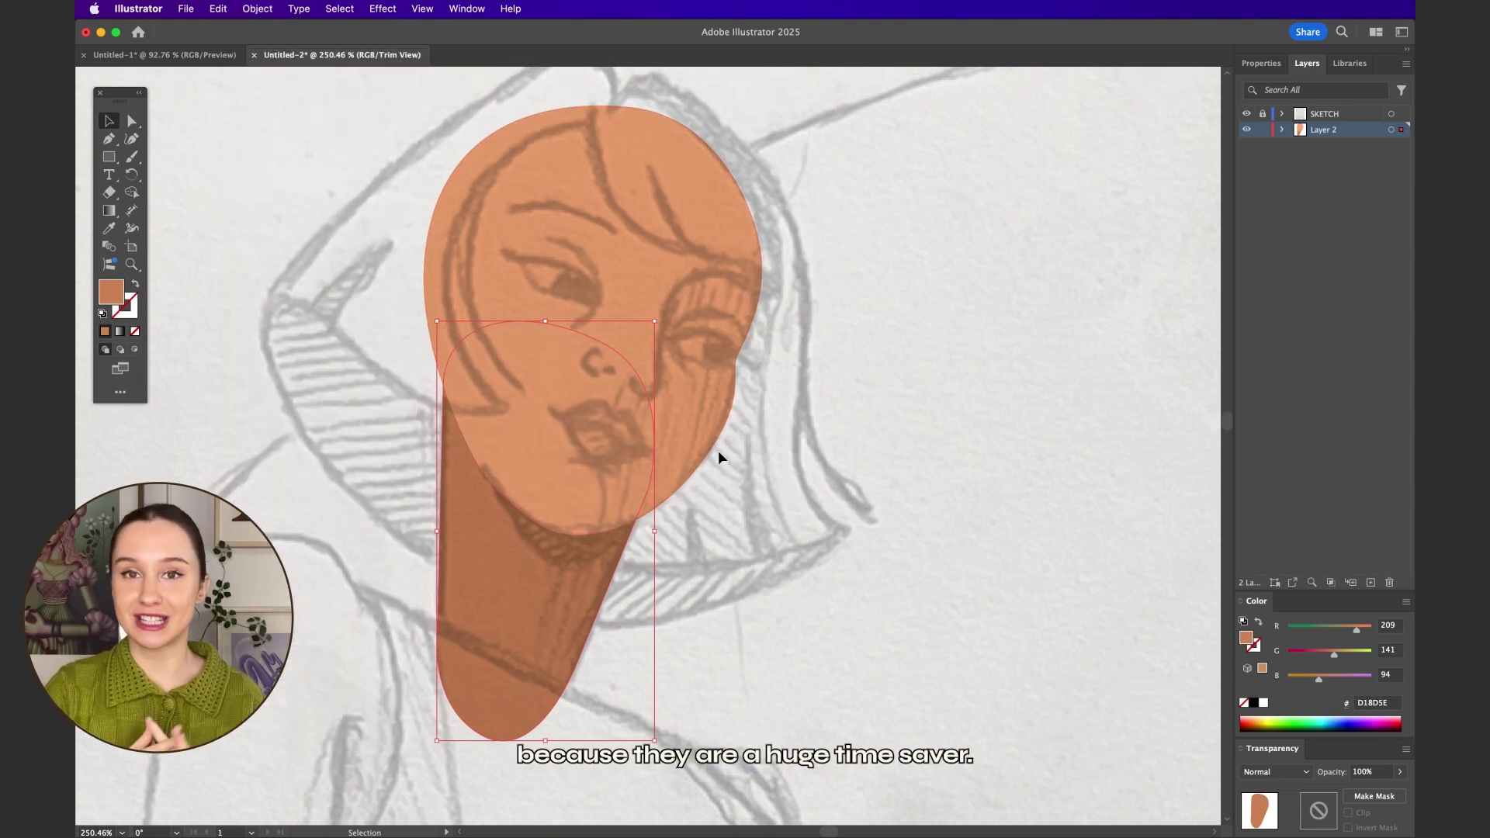
{"action": "left_click", "coordinate": [735, 449]}
{"action": "scroll", "coordinate": [733, 451], "scroll_direction": "down", "scroll_amount": 1}
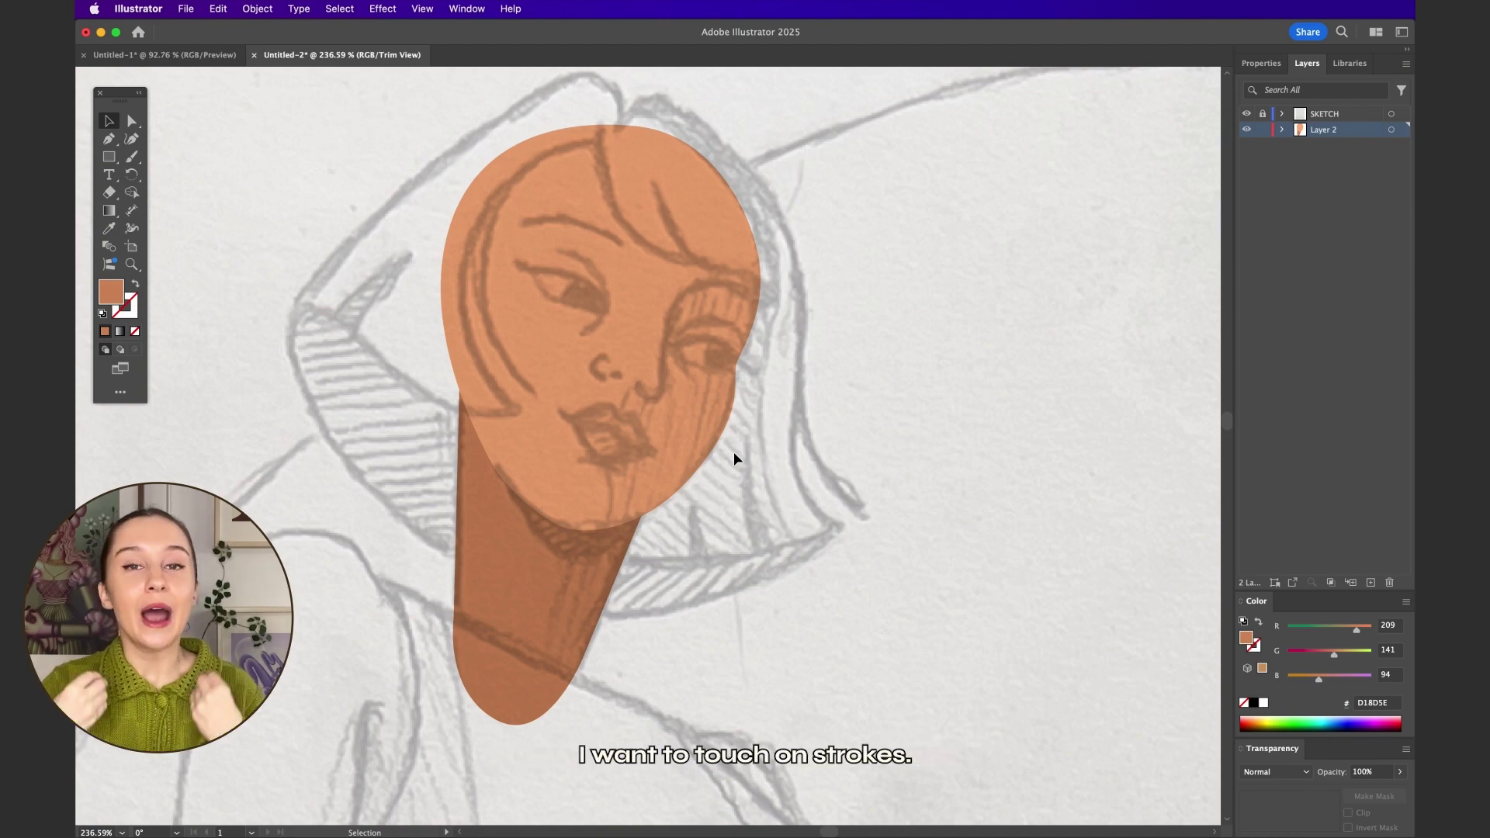
With nothing selected, set the stroke color to dark brown 3E1314 and the fill to none.
{"action": "key", "text": "i"}
{"action": "key", "text": "x"}
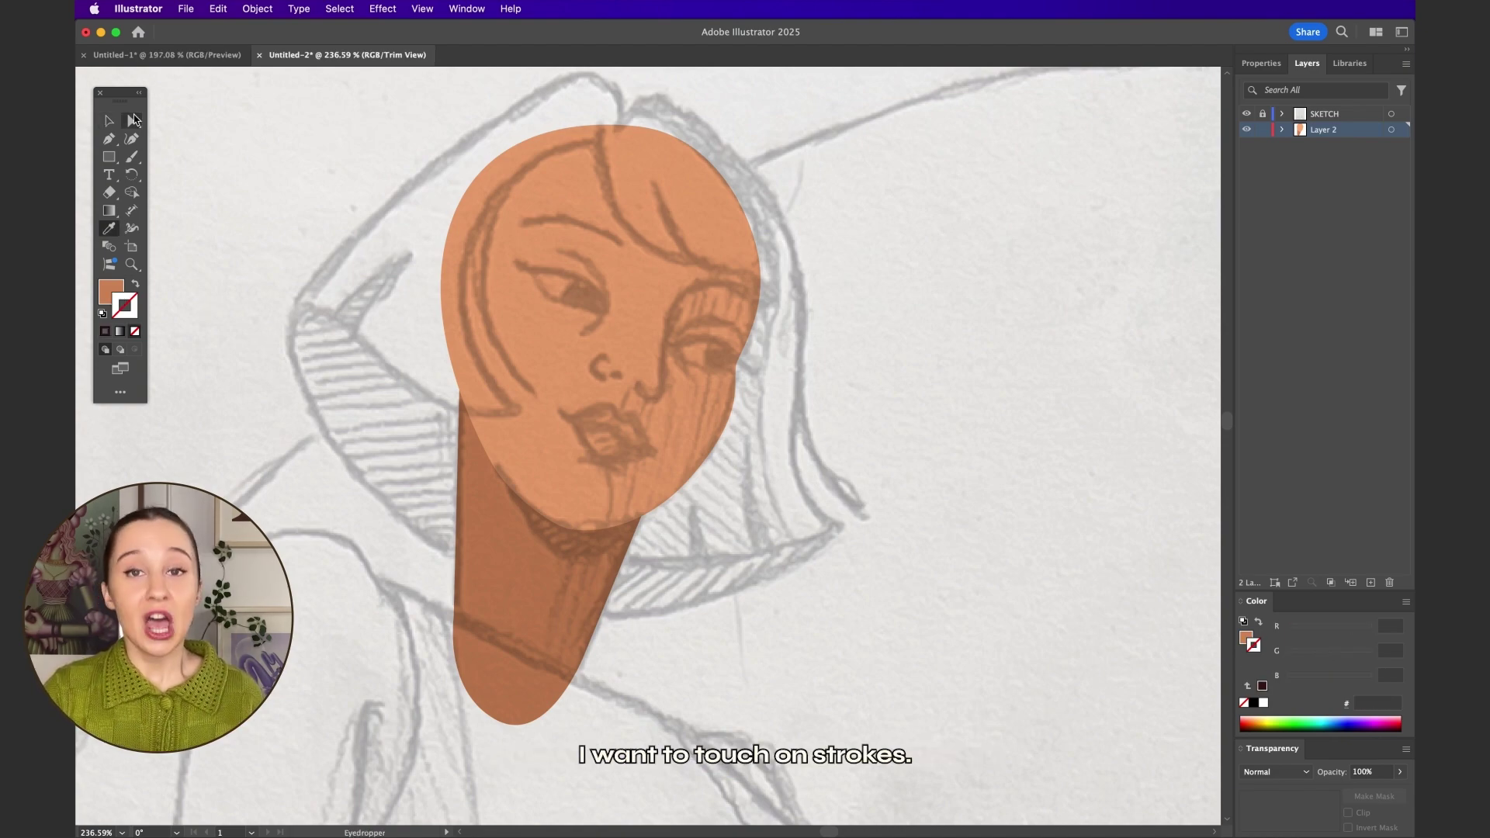
{"action": "key", "text": "v"}
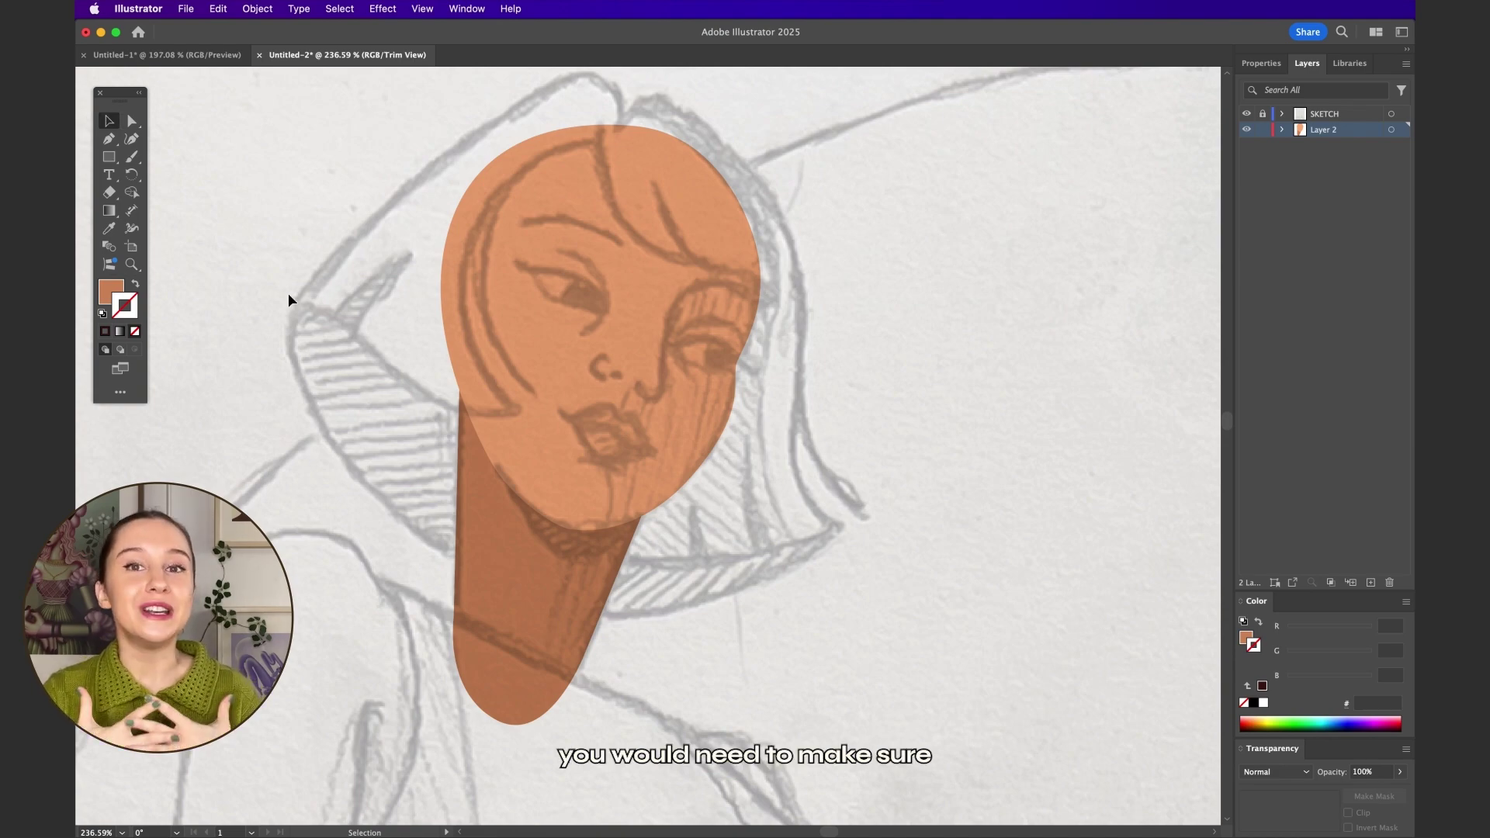
{"action": "double_click", "coordinate": [132, 314]}
{"action": "mouse_move", "coordinate": [797, 320]}
{"action": "left_mouse_down"}
{"action": "mouse_move", "coordinate": [831, 309]}
{"action": "mouse_move", "coordinate": [820, 325]}
{"action": "left_mouse_up"}
{"action": "left_click", "coordinate": [1046, 186]}
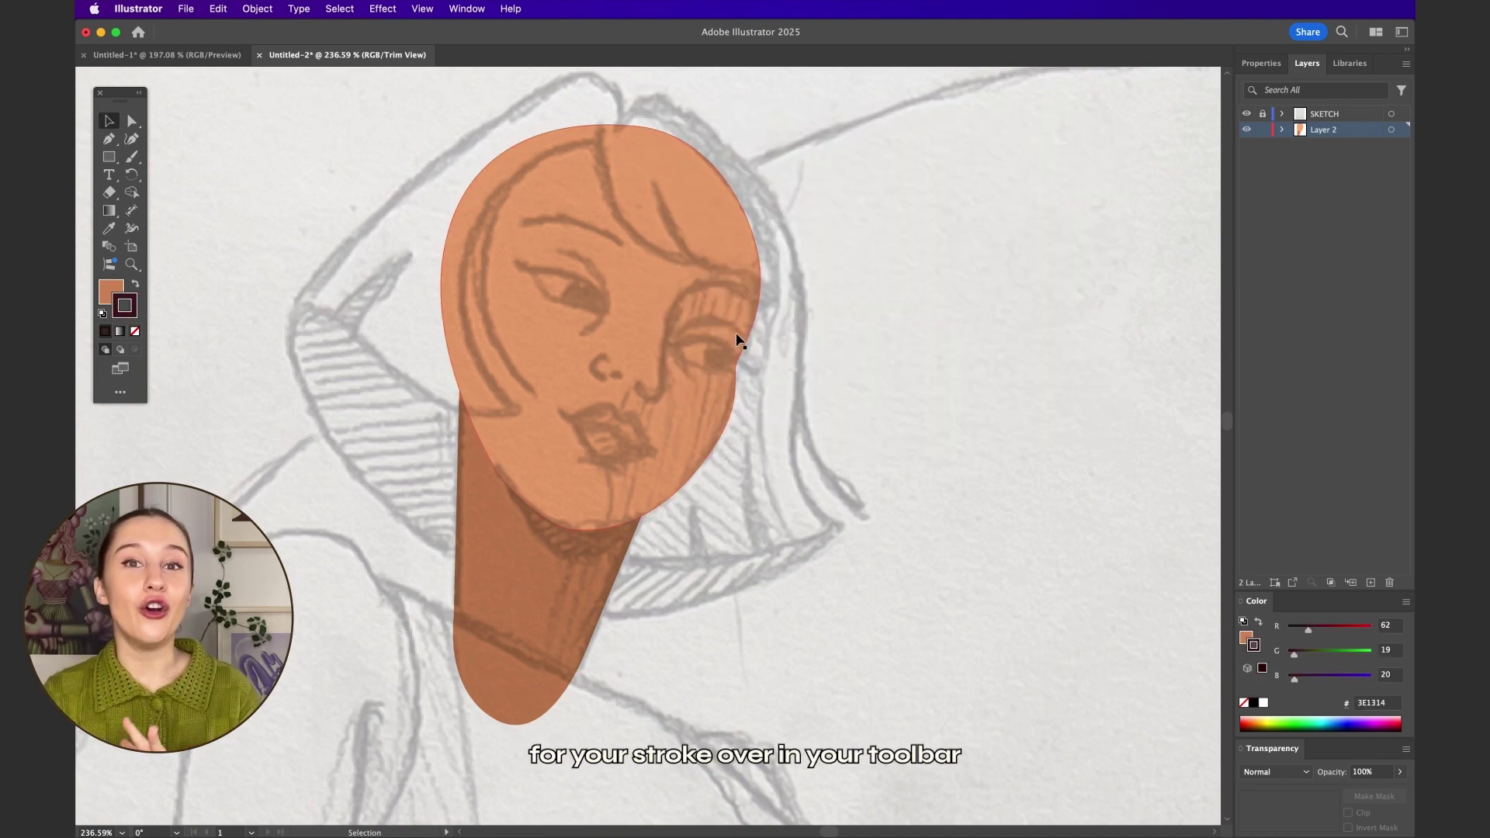
{"action": "left_click", "coordinate": [110, 294]}
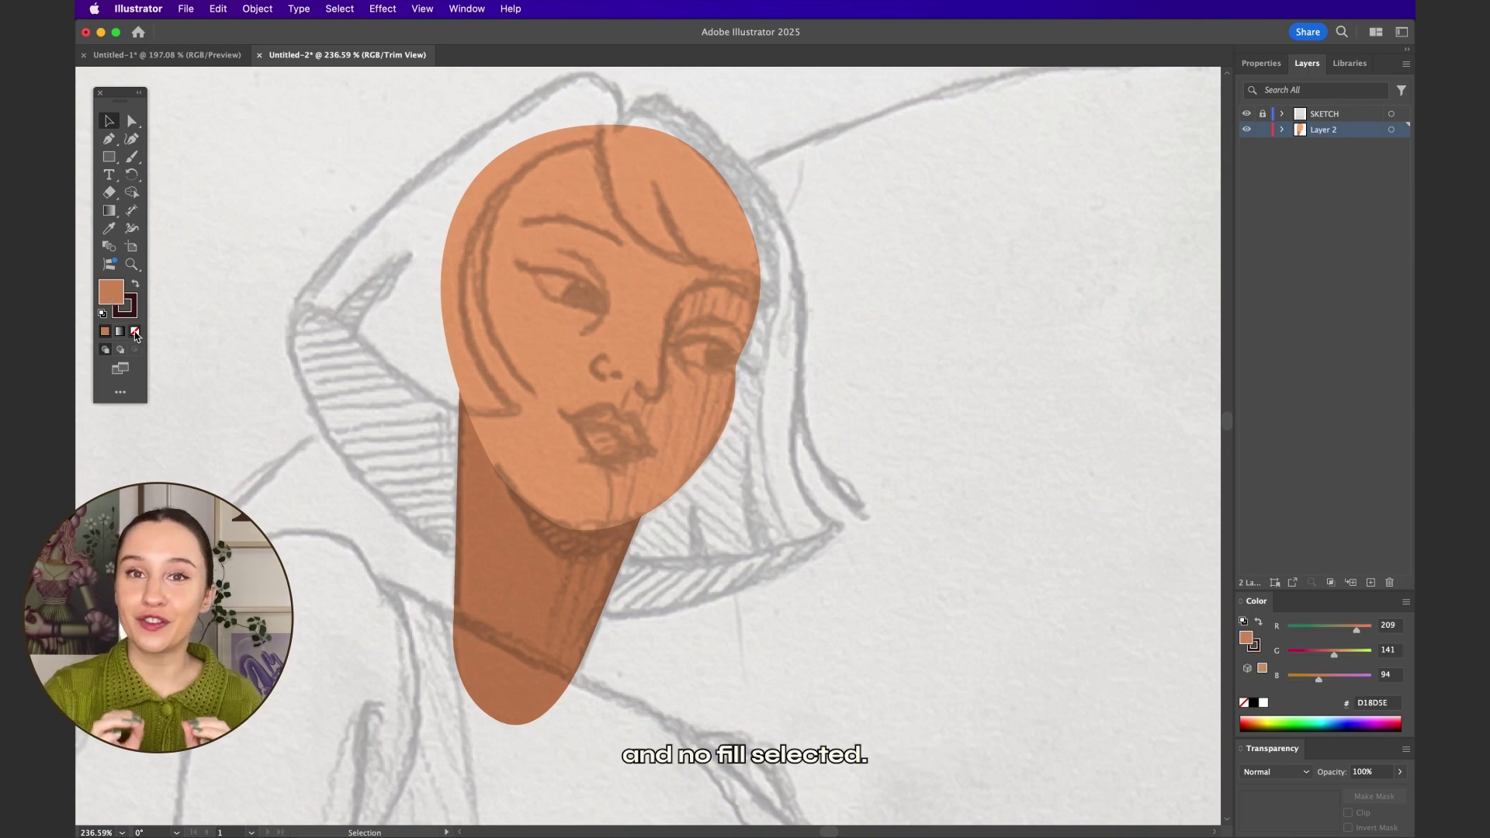
{"action": "left_click", "coordinate": [135, 332]}
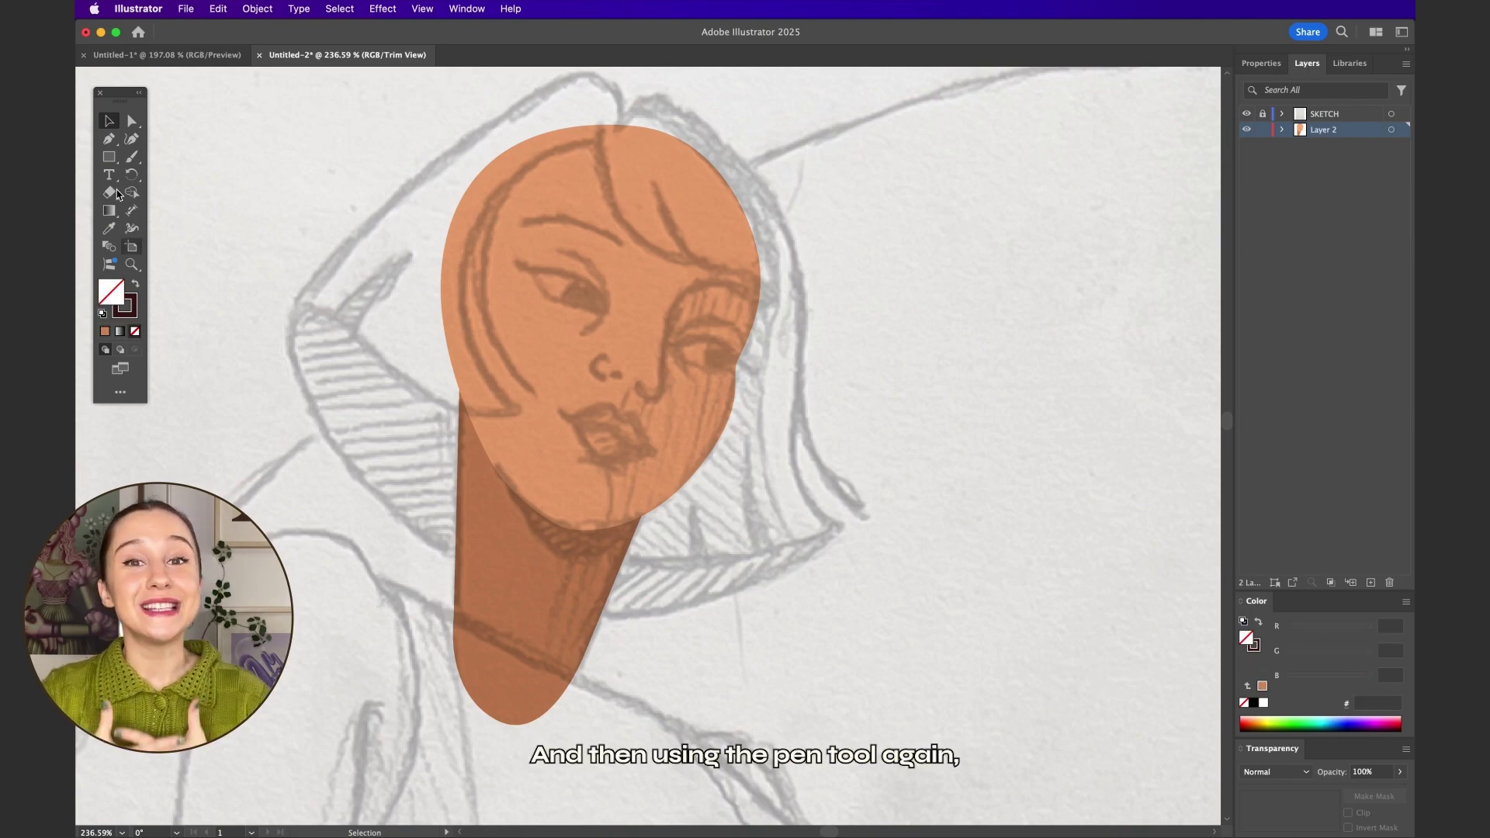
Draw the upper lash line of the left-hand eye as an open 3E1314 stroke and refine its curve.
{"action": "scroll", "coordinate": [578, 284], "scroll_direction": "up", "scroll_amount": 5}
{"action": "left_click", "coordinate": [650, 360]}
{"action": "mouse_move", "coordinate": [619, 283]}
{"action": "left_mouse_down"}
{"action": "mouse_move", "coordinate": [577, 259]}
{"action": "mouse_move", "coordinate": [461, 251]}
{"action": "left_mouse_up"}
{"action": "left_click", "coordinate": [437, 224]}
{"action": "left_click", "coordinate": [132, 121]}
{"action": "left_click", "coordinate": [621, 284]}
{"action": "left_click_drag", "start_coordinate": [662, 307], "coordinate": [651, 308]}
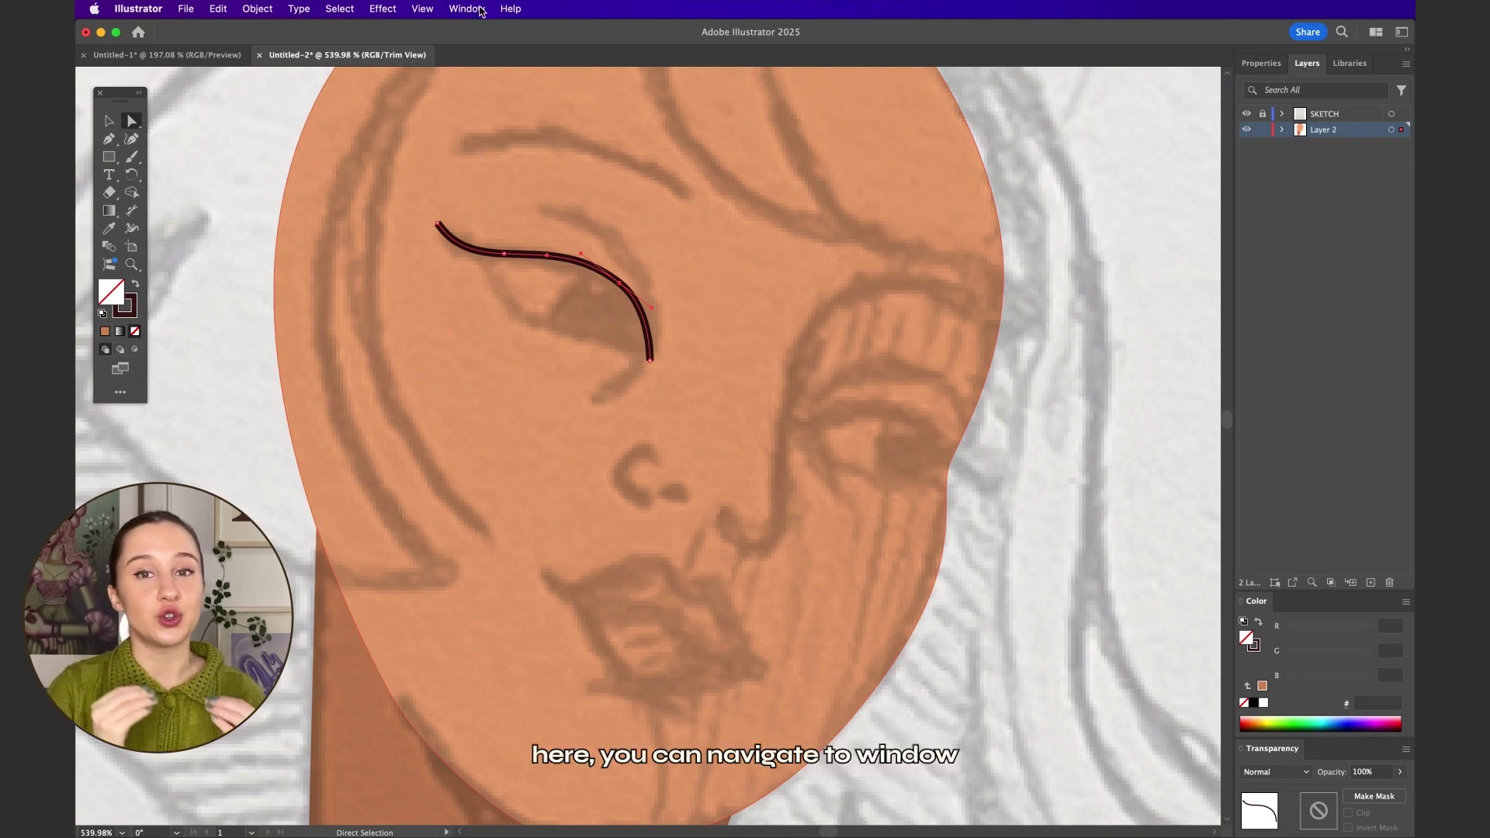
Show the stroke settings and set the lash line to a 2 pt weight with a butt cap.
{"action": "left_click", "coordinate": [481, 11]}
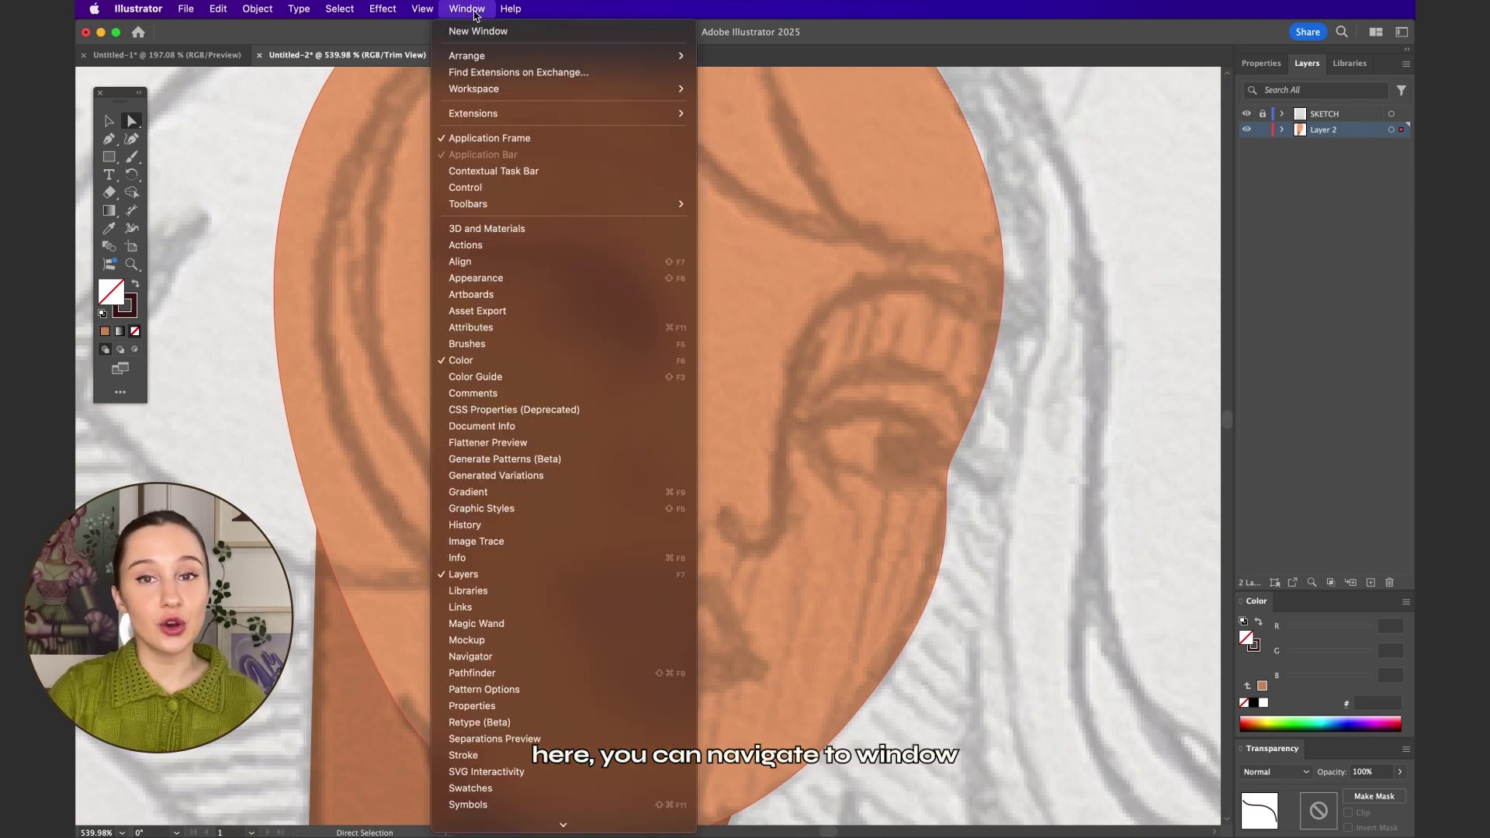
{"action": "left_click", "coordinate": [494, 757]}
{"action": "left_click", "coordinate": [1295, 361]}
{"action": "left_click", "coordinate": [1295, 361]}
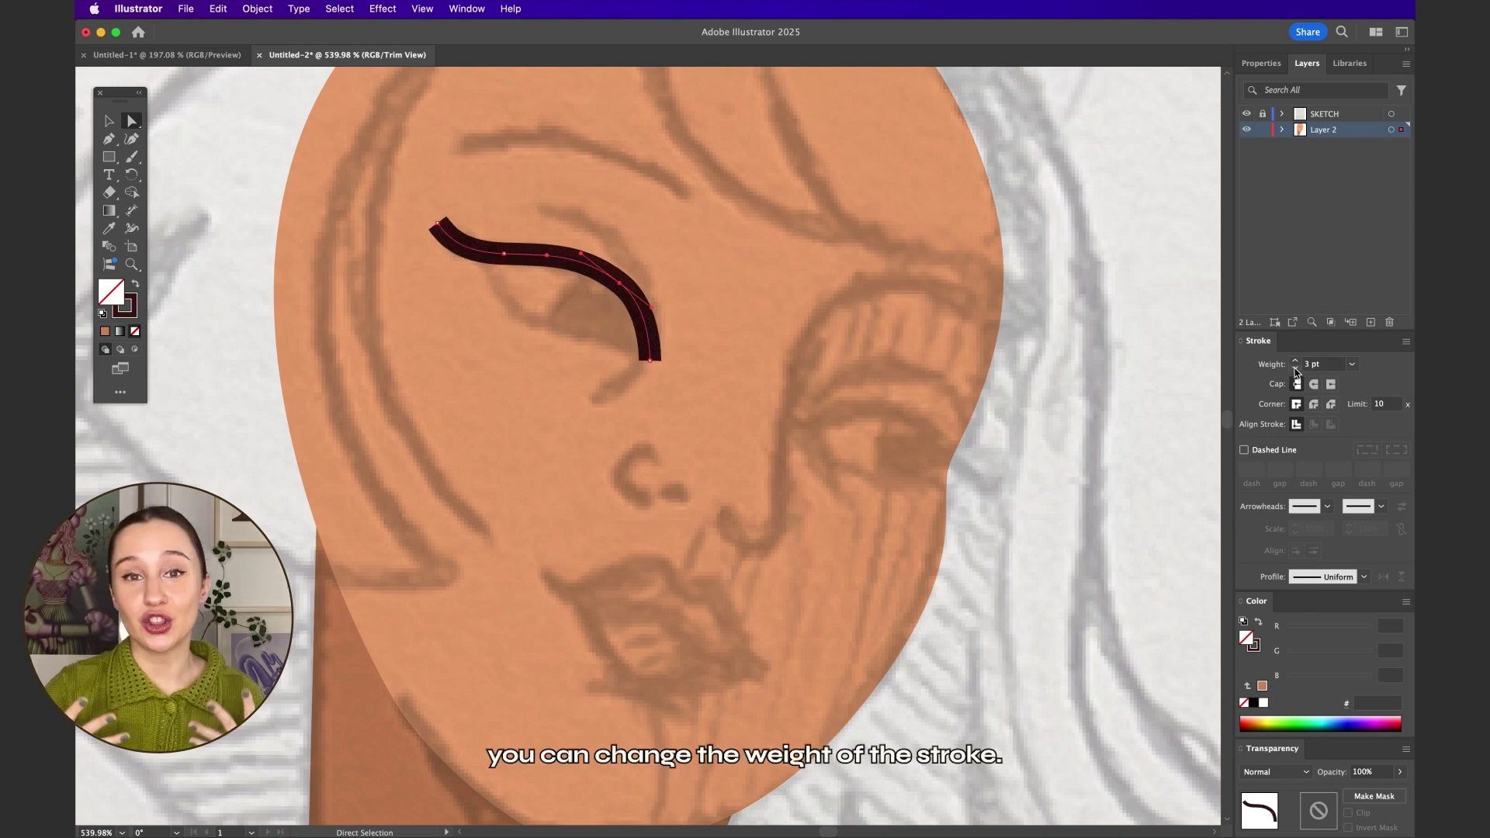
{"action": "left_click", "coordinate": [1296, 368]}
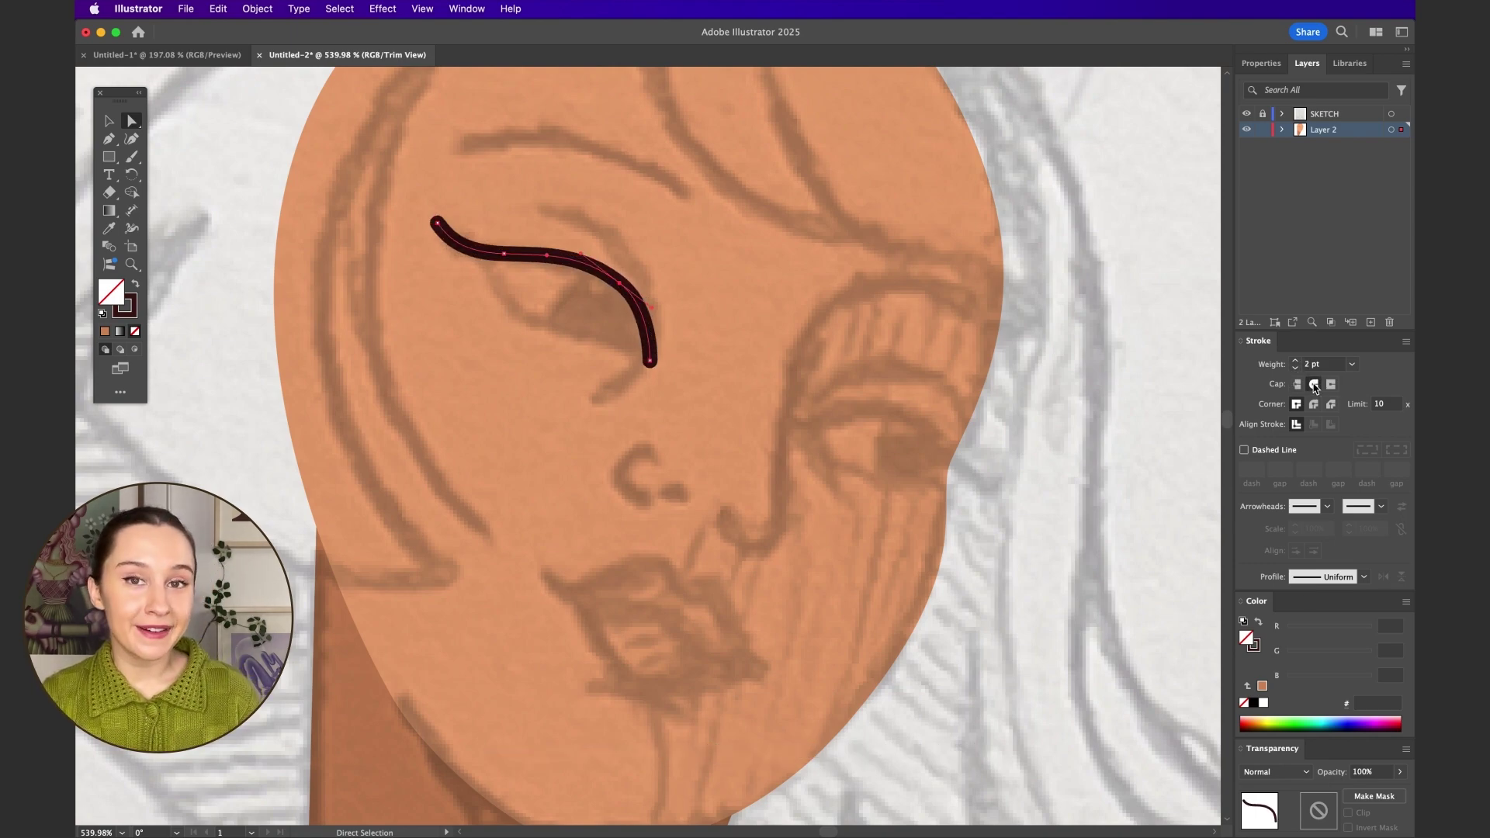
{"action": "left_click", "coordinate": [1331, 385]}
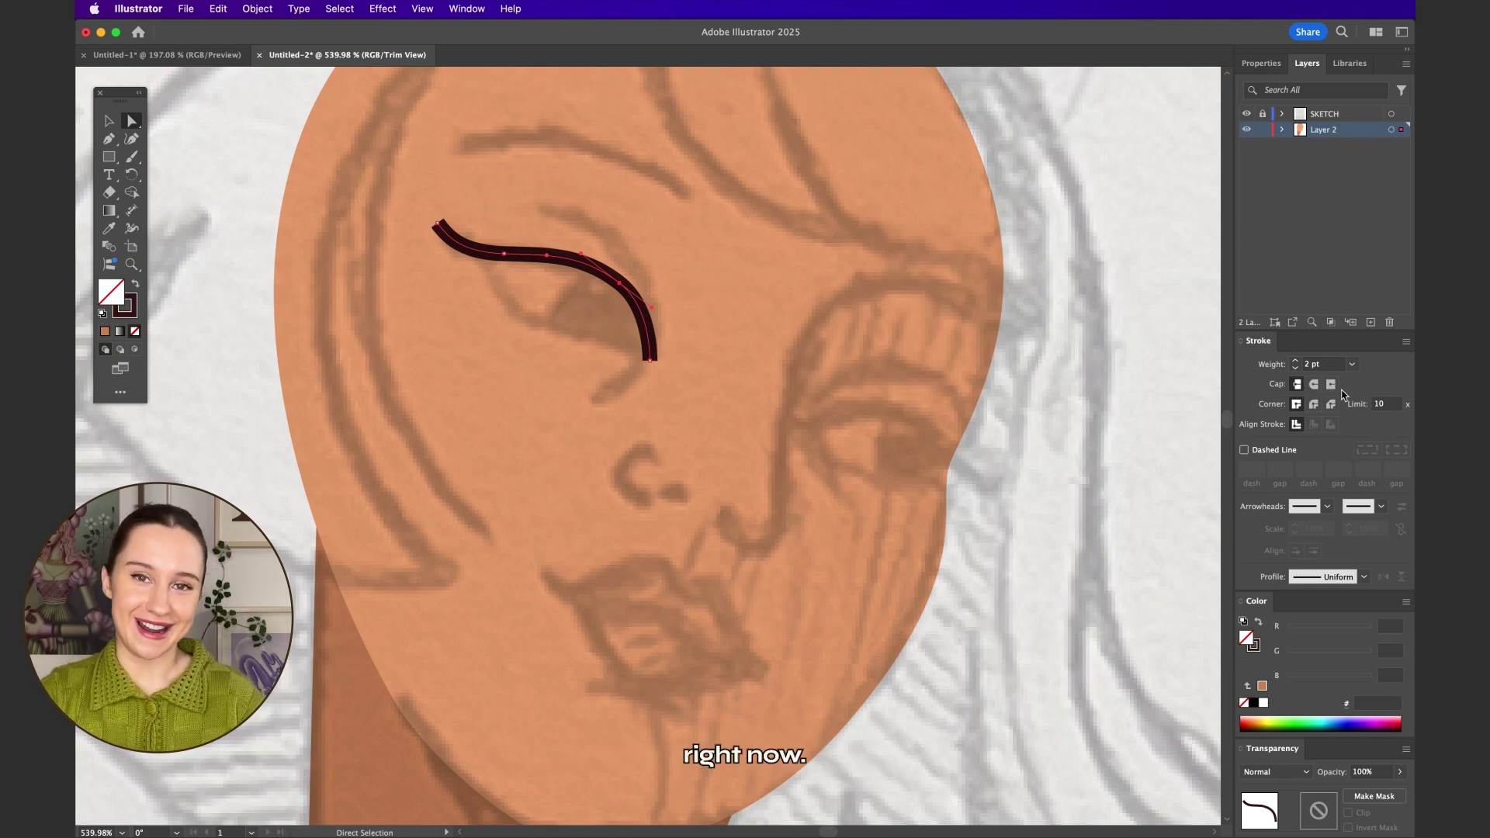
Draw a closed eye-white shape below the left-hand lash line and give it a pale peach fill.
{"action": "scroll", "coordinate": [718, 500], "scroll_direction": "down", "scroll_amount": 2}
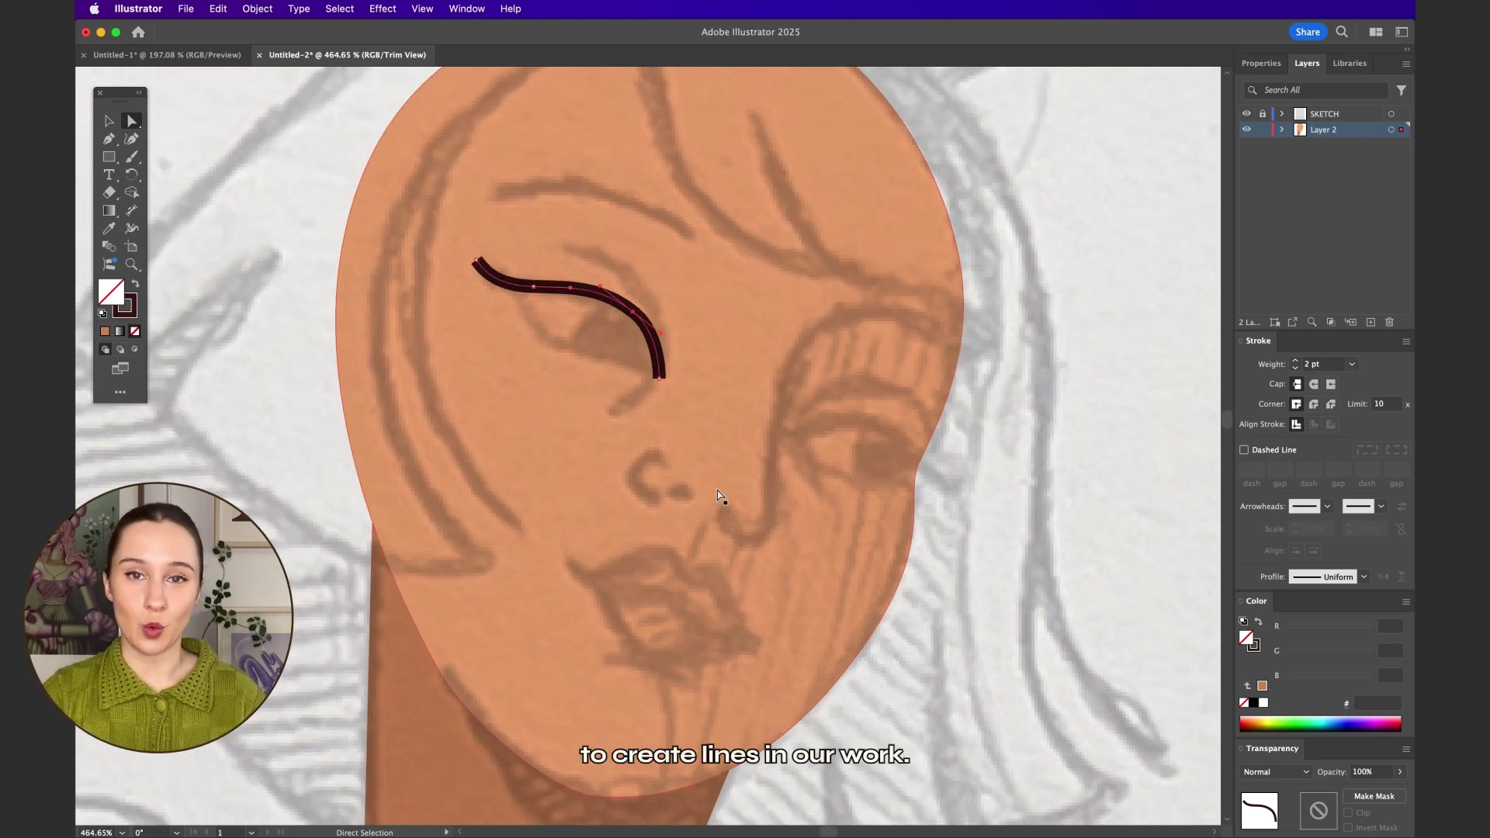
{"action": "left_click", "coordinate": [510, 288]}
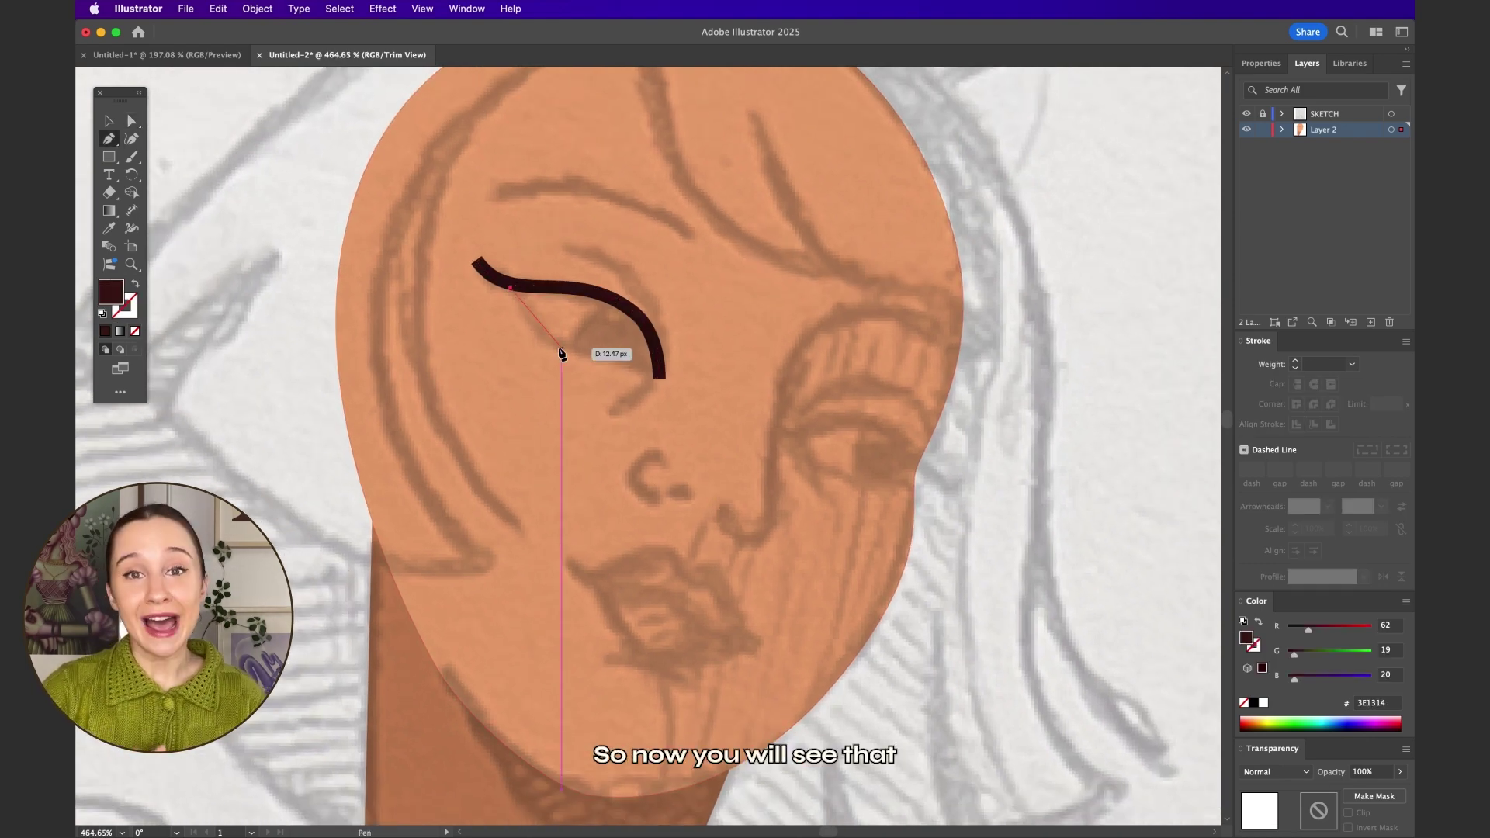
{"action": "left_click_drag", "start_coordinate": [555, 348], "coordinate": [649, 375]}
{"action": "left_click_drag", "start_coordinate": [659, 369], "coordinate": [660, 347]}
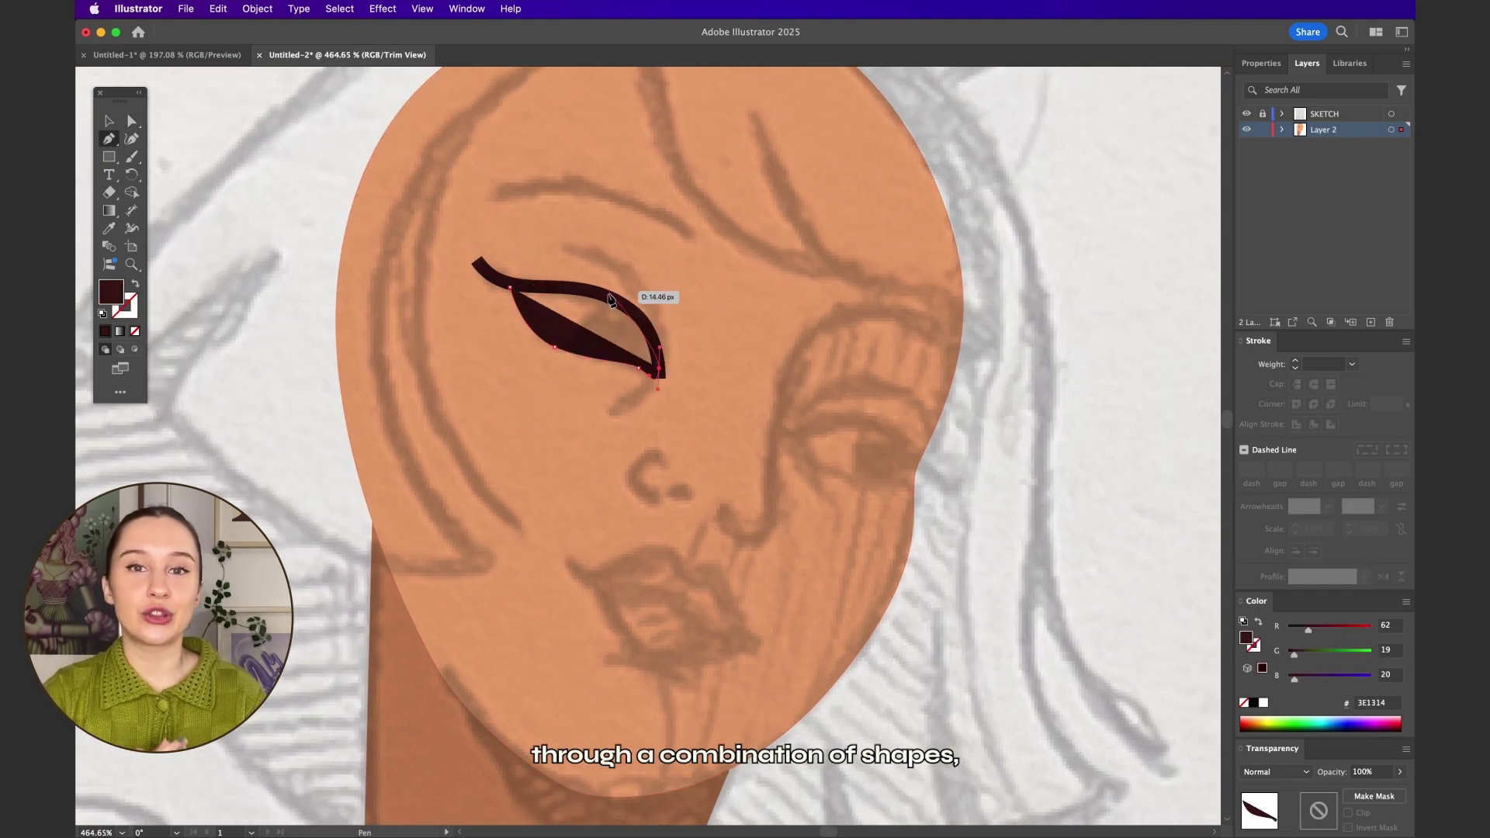
{"action": "left_click", "coordinate": [510, 288]}
{"action": "double_click", "coordinate": [111, 292]}
{"action": "left_click_drag", "start_coordinate": [609, 295], "coordinate": [661, 297]}
{"action": "left_click", "coordinate": [1044, 186]}
Draw a closed iris shape against the inner corner of the left-hand eye and fill it with the lash line's dark brown.
{"action": "left_click", "coordinate": [480, 265]}
{"action": "key", "text": "p"}
{"action": "left_click", "coordinate": [568, 353]}
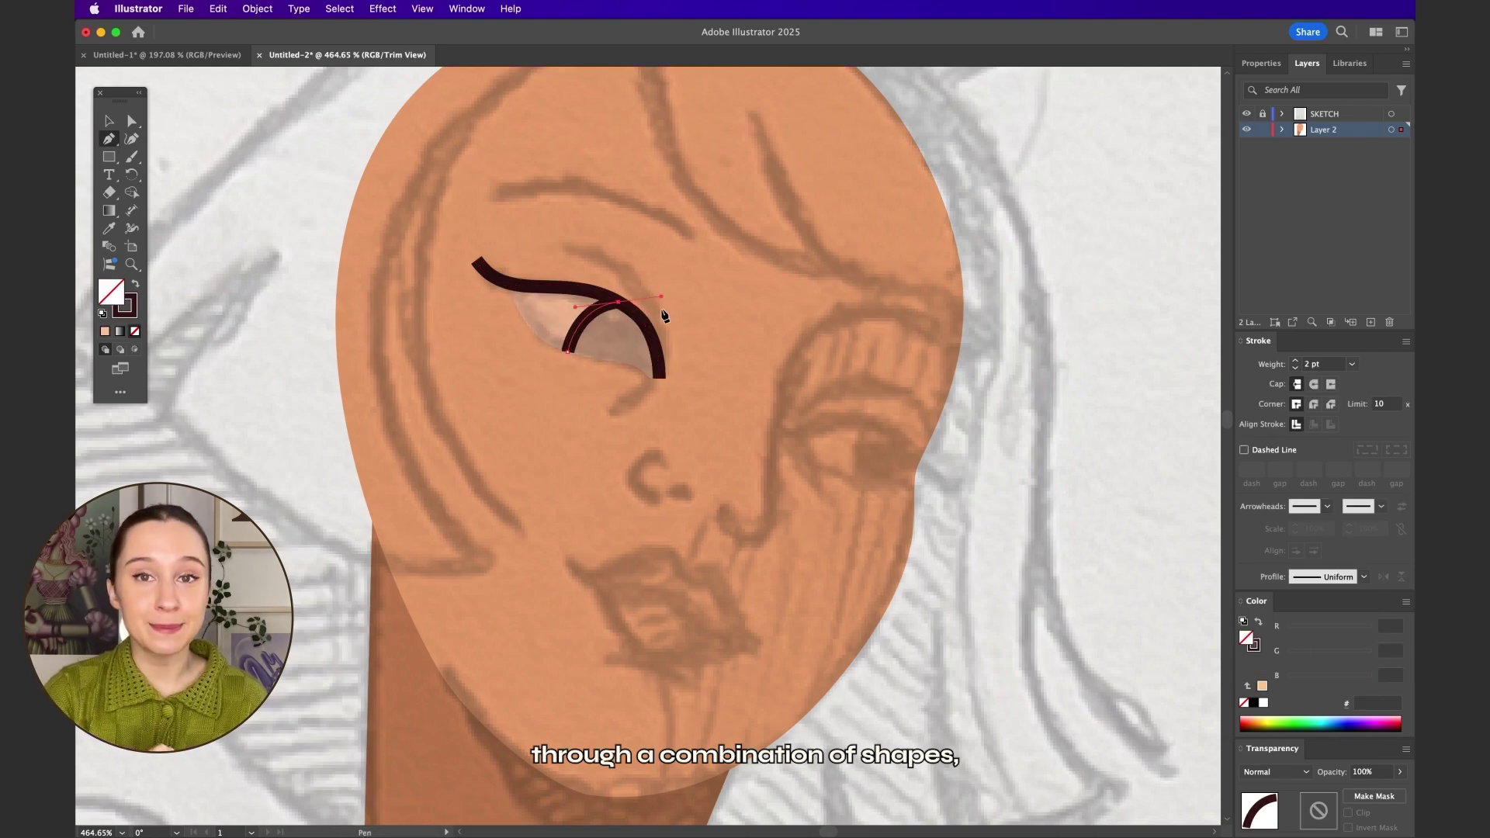
{"action": "mouse_move", "coordinate": [659, 384]}
{"action": "left_mouse_down"}
{"action": "mouse_move", "coordinate": [602, 360]}
{"action": "mouse_move", "coordinate": [653, 368]}
{"action": "mouse_move", "coordinate": [648, 382]}
{"action": "left_mouse_up"}
{"action": "left_click", "coordinate": [568, 352]}
{"action": "left_click", "coordinate": [135, 284]}
Draw a crease line curving from above the left-hand eye around its inner corner, using a DE7744 stroke without fill.
{"action": "key", "text": "v"}
{"action": "key", "text": "a"}
{"action": "scroll", "coordinate": [665, 382], "scroll_direction": "up", "scroll_amount": 5}
{"action": "scroll", "coordinate": [669, 361], "scroll_direction": "up", "scroll_amount": 3}
{"action": "scroll", "coordinate": [642, 381], "scroll_direction": "down", "scroll_amount": 5}
{"action": "double_click", "coordinate": [125, 306]}
{"action": "key", "text": "p"}
{"action": "left_click", "coordinate": [517, 196]}
{"action": "left_click_drag", "start_coordinate": [644, 305], "coordinate": [668, 402]}
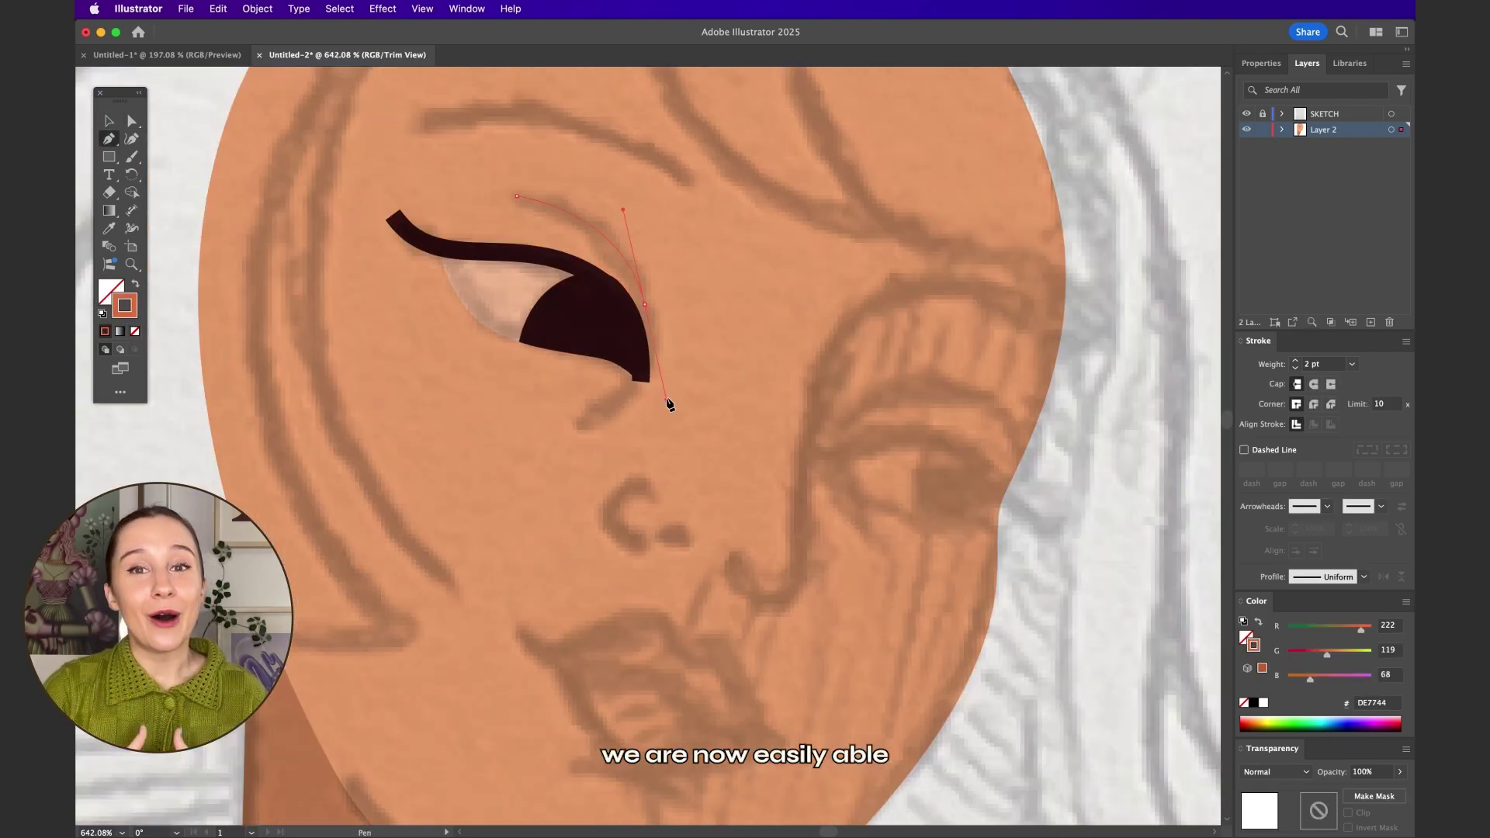
{"action": "left_click_drag", "start_coordinate": [577, 430], "coordinate": [536, 439]}
{"action": "key", "text": "a"}
{"action": "left_click", "coordinate": [598, 339]}
{"action": "left_click", "coordinate": [638, 267]}
Draw the left-hand eyebrow as a single curved 2 pt stroke in the lash line's dark brown 3E1314.
{"action": "left_click", "coordinate": [480, 252]}
{"action": "scroll", "coordinate": [465, 250], "scroll_direction": "up", "scroll_amount": 4}
{"action": "key", "text": "p"}
{"action": "left_click", "coordinate": [385, 259]}
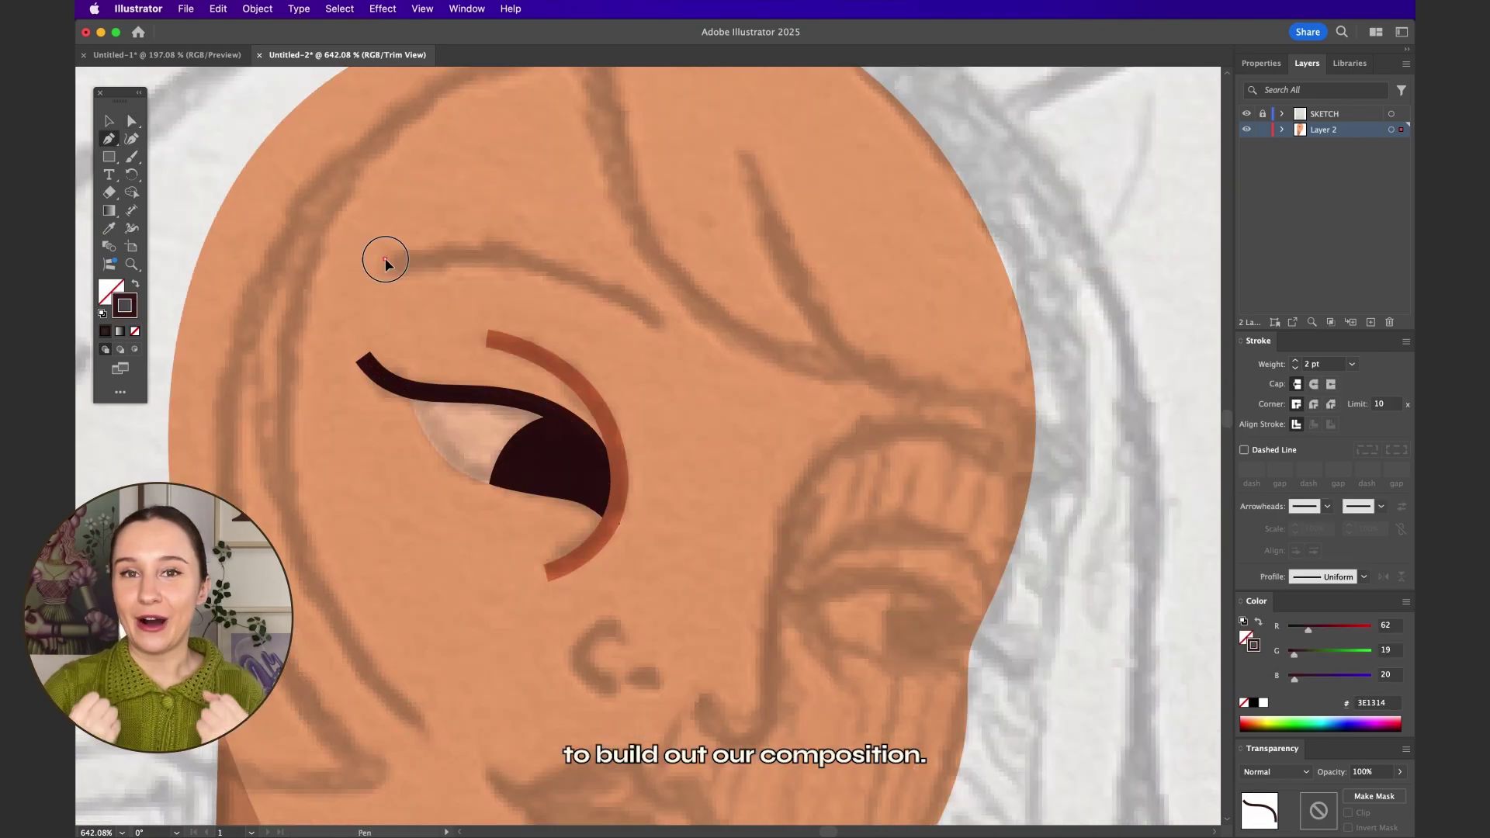
{"action": "left_click_drag", "start_coordinate": [660, 322], "coordinate": [772, 439]}
Draw the left nostril as an open C-shaped curve using the crease line's DE7744 stroke.
{"action": "key", "text": "v"}
{"action": "left_click", "coordinate": [620, 530]}
{"action": "key", "text": "p"}
{"action": "scroll", "coordinate": [622, 673], "scroll_direction": "up", "scroll_amount": 4}
{"action": "left_click", "coordinate": [665, 599]}
{"action": "left_click_drag", "start_coordinate": [637, 548], "coordinate": [646, 512]}
{"action": "left_click", "coordinate": [676, 523]}
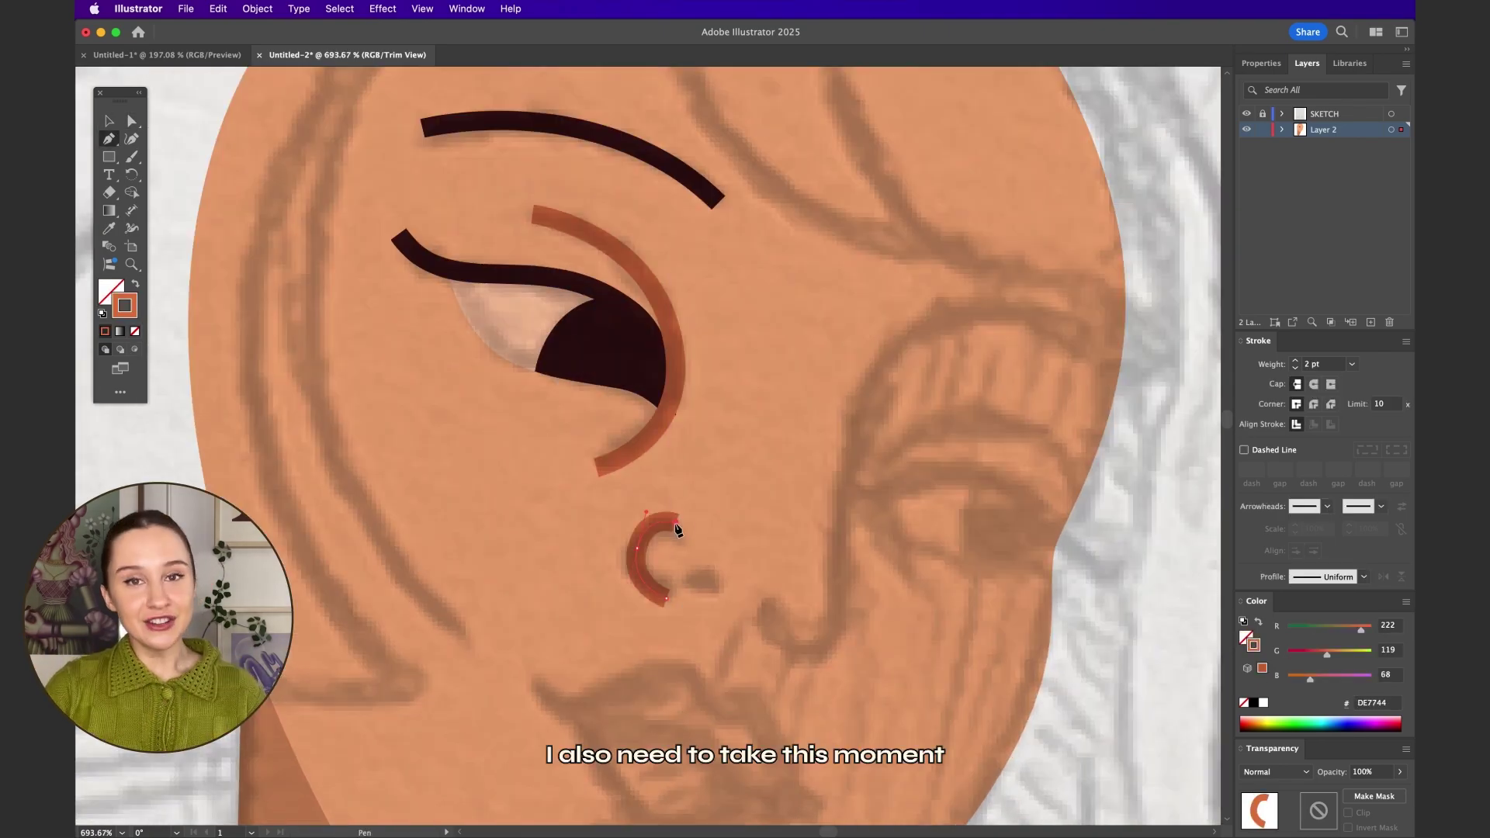
{"action": "key", "text": "Escape"}
Add a short curved mark beside the left nostril and adjust the nostril line's end point.
{"action": "left_click", "coordinate": [686, 579]}
{"action": "left_click_drag", "start_coordinate": [717, 580], "coordinate": [732, 587]}
{"action": "key", "text": "a"}
{"action": "scroll", "coordinate": [725, 527], "scroll_direction": "down", "scroll_amount": 2}
{"action": "left_click_drag", "start_coordinate": [681, 523], "coordinate": [688, 526]}
Draw the short right nostril mark and the long nose line curving from the nose tip up to the brow in DE7744.
{"action": "key", "text": "p"}
{"action": "left_click", "coordinate": [757, 593]}
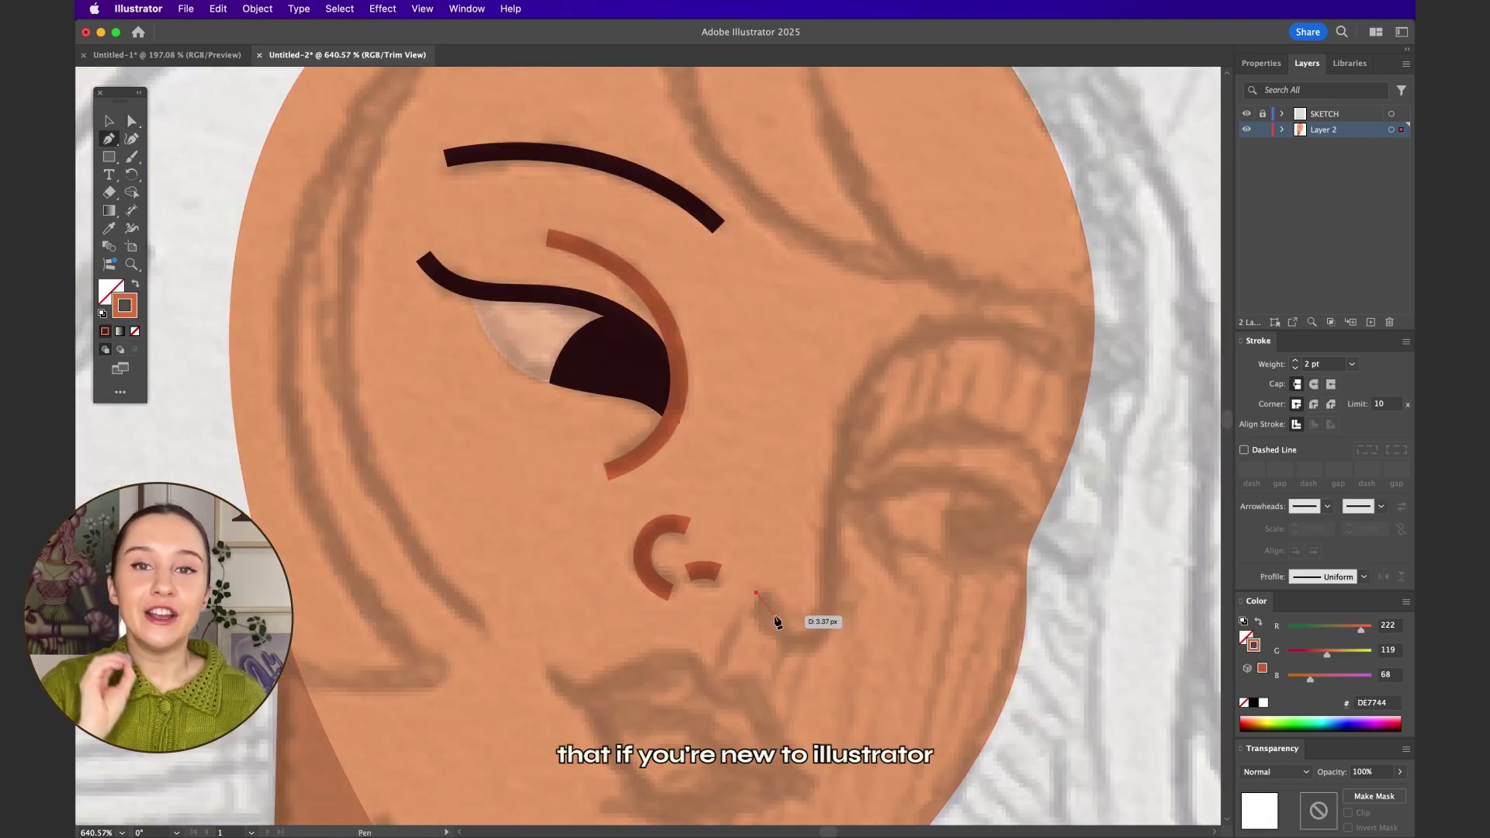
{"action": "scroll", "coordinate": [776, 625], "scroll_direction": "right", "scroll_amount": 3}
{"action": "mouse_move", "coordinate": [775, 615]}
{"action": "left_mouse_down"}
{"action": "mouse_move", "coordinate": [778, 629]}
{"action": "mouse_move", "coordinate": [739, 568]}
{"action": "left_mouse_up"}
{"action": "left_click", "coordinate": [693, 626]}
{"action": "left_click_drag", "start_coordinate": [733, 463], "coordinate": [750, 386]}
{"action": "mouse_move", "coordinate": [856, 312]}
{"action": "left_mouse_down"}
{"action": "mouse_move", "coordinate": [892, 313]}
{"action": "mouse_move", "coordinate": [694, 321]}
{"action": "left_mouse_up"}
Draw the right-hand eyebrow as a curved stroke matching the dark brown of the left-hand eyebrow.
{"action": "left_click", "coordinate": [452, 140]}
{"action": "left_click", "coordinate": [997, 376]}
{"action": "key", "text": "Escape"}
Draw the right-hand eye's upper lash line in dark brown 3E1314, ending in an outward flick past the face edge.
{"action": "left_click", "coordinate": [759, 488]}
{"action": "left_click_drag", "start_coordinate": [860, 459], "coordinate": [915, 464]}
{"action": "left_click_drag", "start_coordinate": [937, 541], "coordinate": [943, 567]}
{"action": "left_click", "coordinate": [984, 557]}
{"action": "key", "text": "a"}
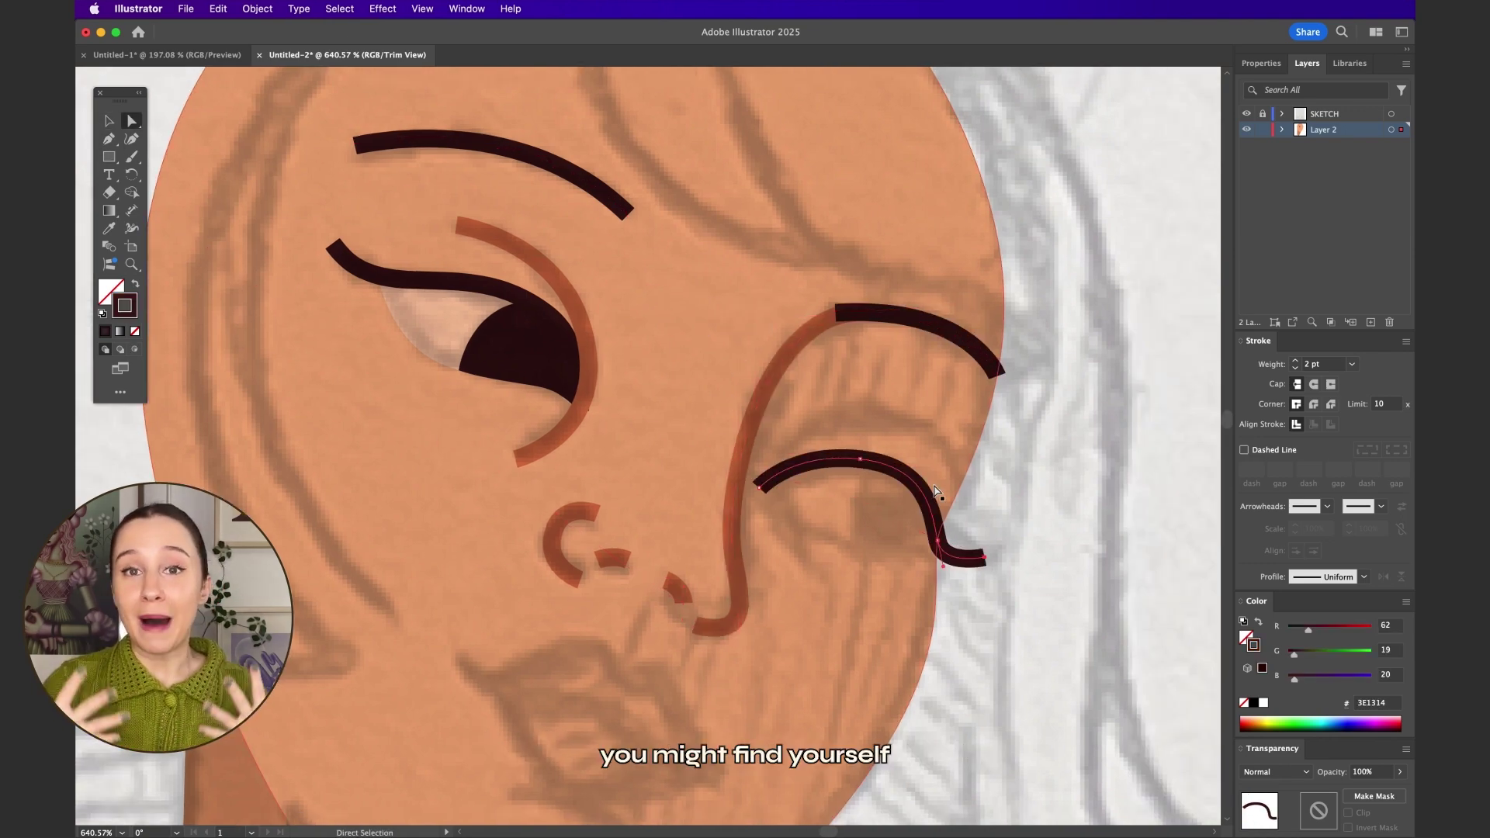
Draw the crease line above the right-hand eye and the short under-eye line in the orange-brown crease stroke.
{"action": "left_click_drag", "start_coordinate": [936, 491], "coordinate": [846, 384]}
{"action": "left_click", "coordinate": [595, 371]}
{"action": "key", "text": "p"}
{"action": "left_click", "coordinate": [948, 526]}
{"action": "left_click", "coordinate": [826, 594]}
{"action": "mouse_move", "coordinate": [766, 515]}
{"action": "left_mouse_down"}
{"action": "mouse_move", "coordinate": [773, 550]}
{"action": "mouse_move", "coordinate": [829, 567]}
{"action": "left_mouse_up"}
Draw the eye-white shape under the right-hand lash line with the same pale fill as the other eye.
{"action": "left_click", "coordinate": [108, 122]}
{"action": "left_click", "coordinate": [867, 464]}
{"action": "left_click", "coordinate": [434, 330]}
{"action": "key", "text": "p"}
{"action": "scroll", "coordinate": [798, 480], "scroll_direction": "up", "scroll_amount": 5}
{"action": "left_click", "coordinate": [744, 496]}
{"action": "left_click_drag", "start_coordinate": [922, 618], "coordinate": [974, 632]}
{"action": "left_click", "coordinate": [1060, 595]}
{"action": "left_click_drag", "start_coordinate": [963, 455], "coordinate": [888, 448]}
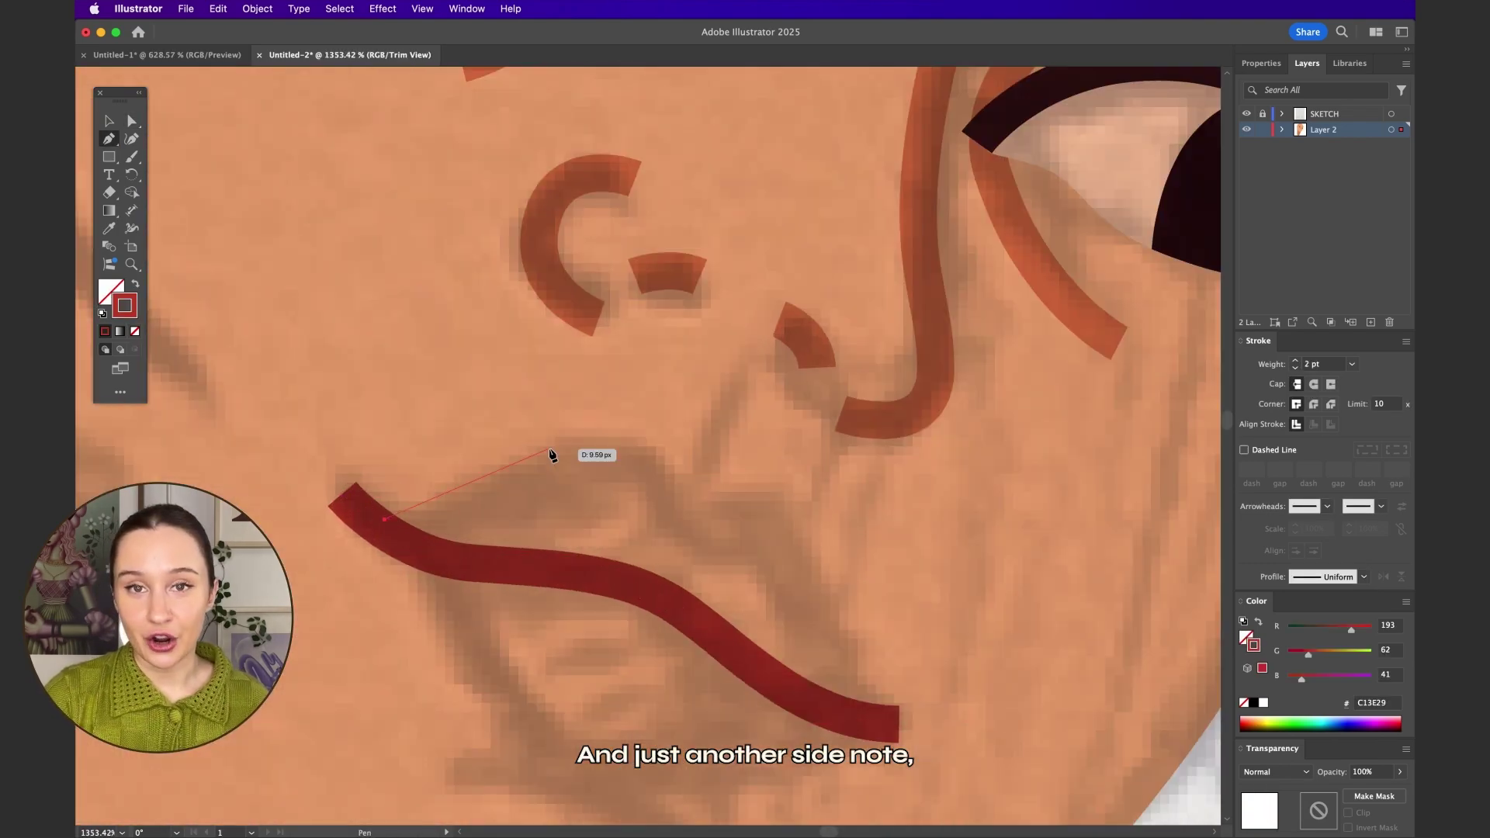
Draw a closed red upper-lip shape along the mouth line and refine the dip at its center.
{"action": "left_click", "coordinate": [552, 448]}
{"action": "left_click", "coordinate": [676, 493]}
{"action": "left_click", "coordinate": [764, 494]}
{"action": "left_click", "coordinate": [841, 644]}
{"action": "left_click", "coordinate": [854, 718]}
{"action": "left_click", "coordinate": [384, 519]}
{"action": "left_click_drag", "start_coordinate": [524, 559], "coordinate": [623, 560]}
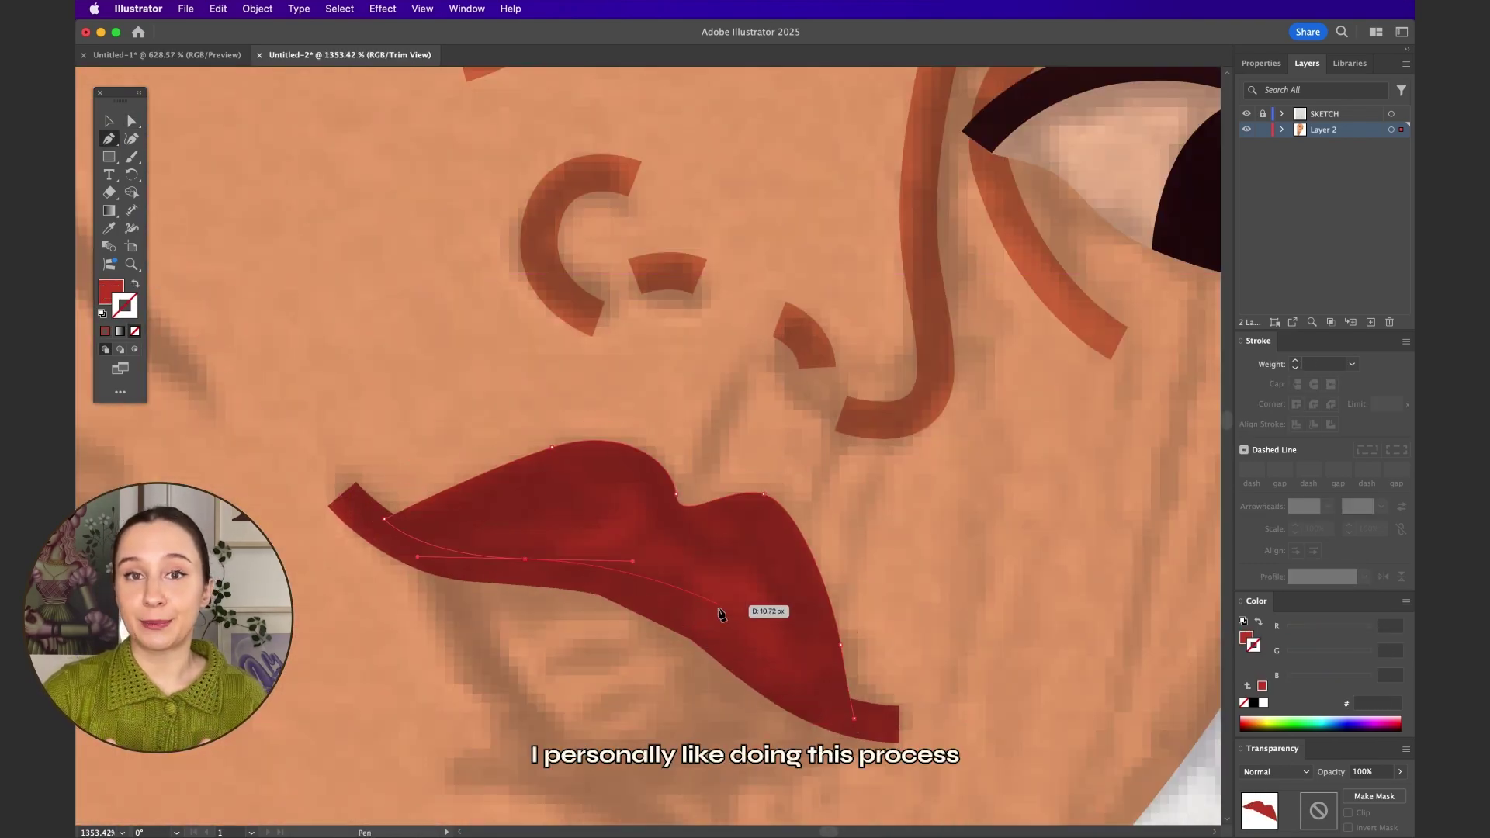
{"action": "left_click_drag", "start_coordinate": [715, 624], "coordinate": [748, 659]}
{"action": "left_click_drag", "start_coordinate": [841, 718], "coordinate": [880, 743]}
{"action": "left_click", "coordinate": [854, 718]}
{"action": "left_click", "coordinate": [132, 121]}
{"action": "left_click", "coordinate": [676, 494]}
Add a lower-lip shape filled with D85639 and a short curved line beneath it matching the nostril stroke.
{"action": "scroll", "coordinate": [678, 512], "scroll_direction": "down", "scroll_amount": 4}
{"action": "left_click", "coordinate": [109, 122]}
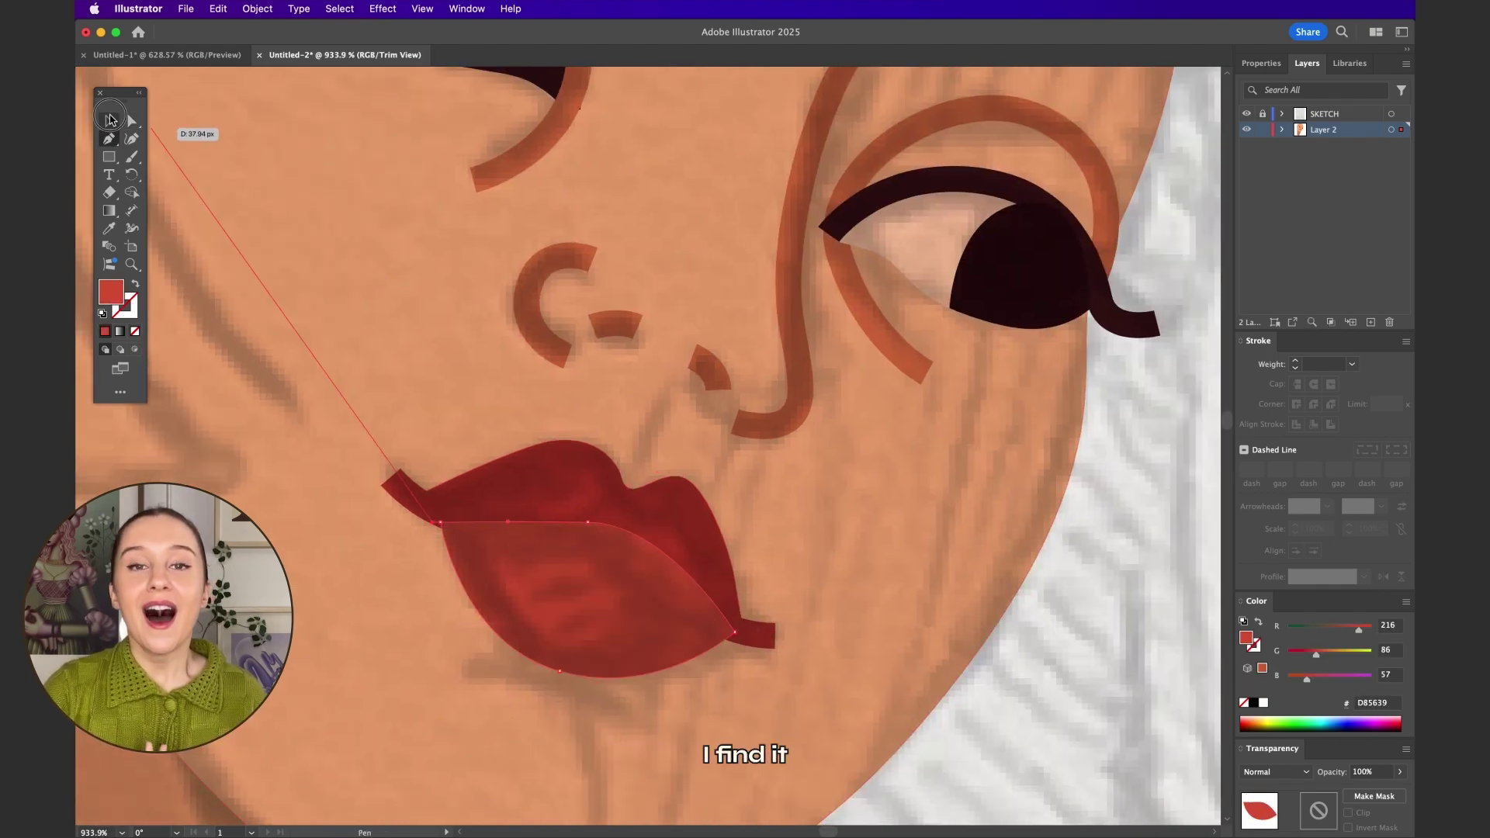
{"action": "left_click", "coordinate": [554, 350]}
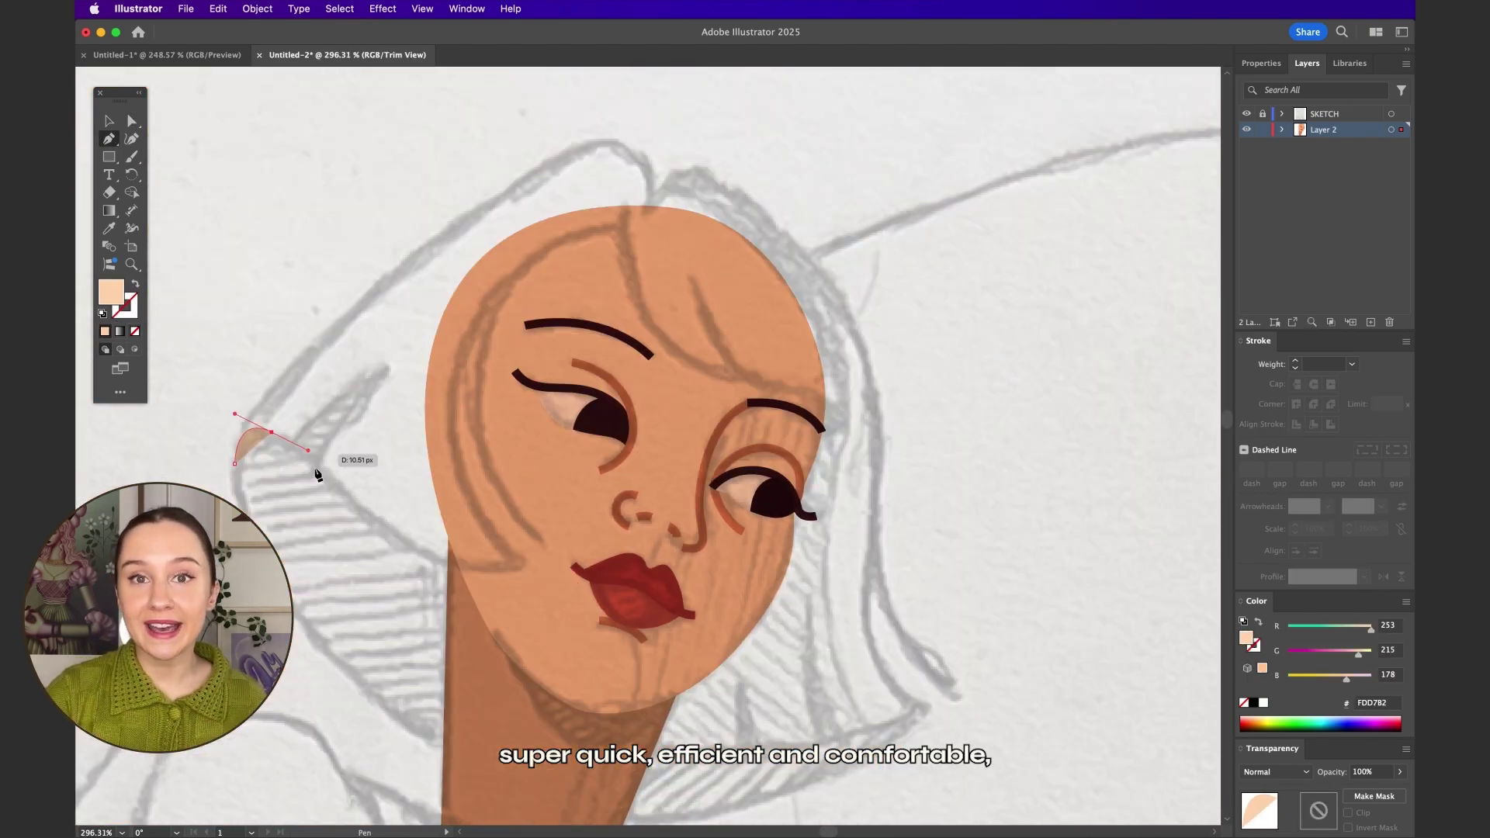
Draw the left hair section and the fringe over the forehead as closed shapes filled with FDD7B2.
{"action": "left_click", "coordinate": [524, 564]}
{"action": "left_click", "coordinate": [457, 507]}
{"action": "left_click", "coordinate": [451, 409]}
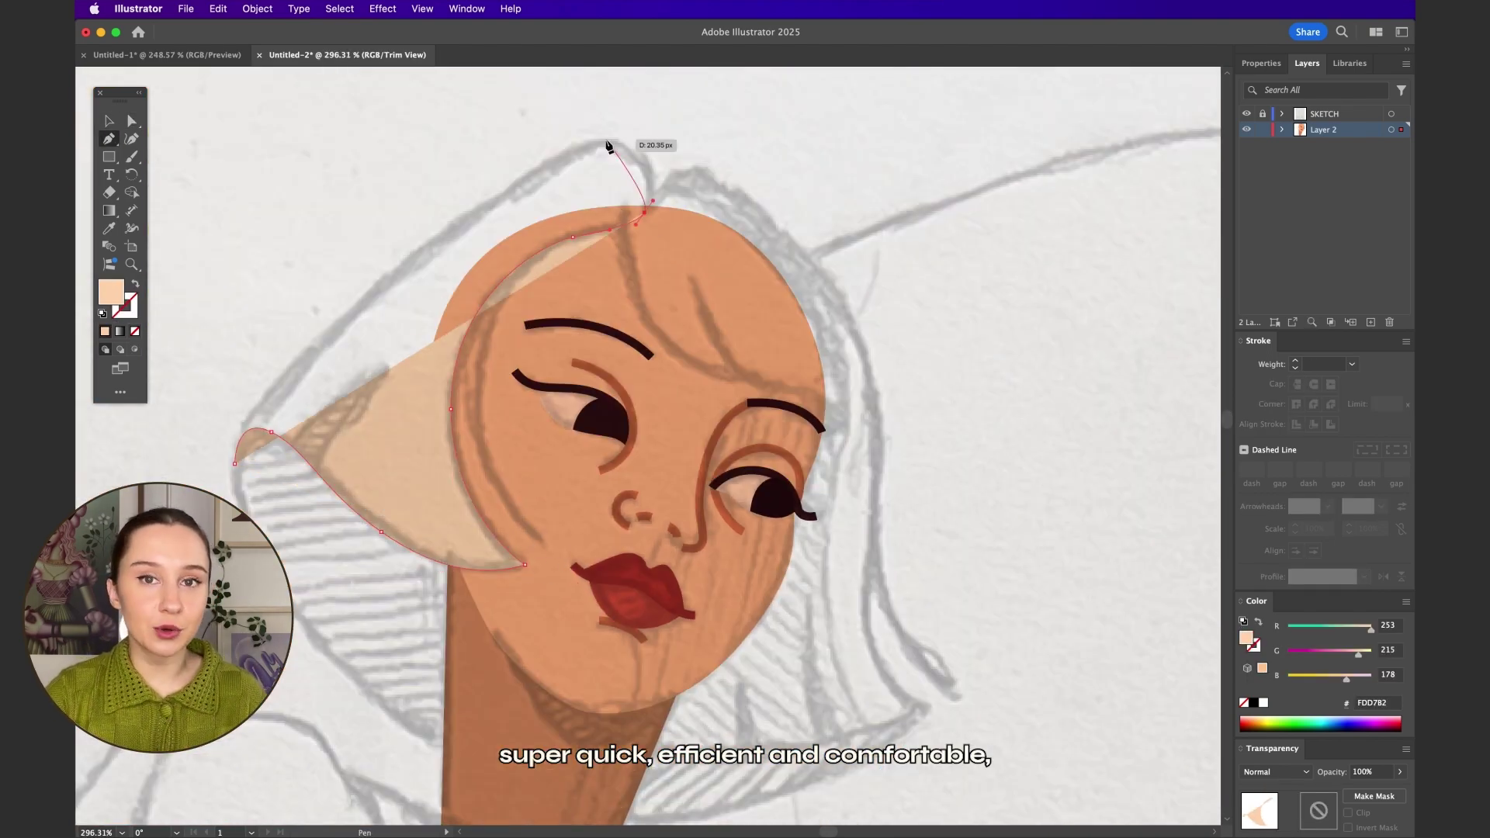
{"action": "left_click", "coordinate": [684, 365]}
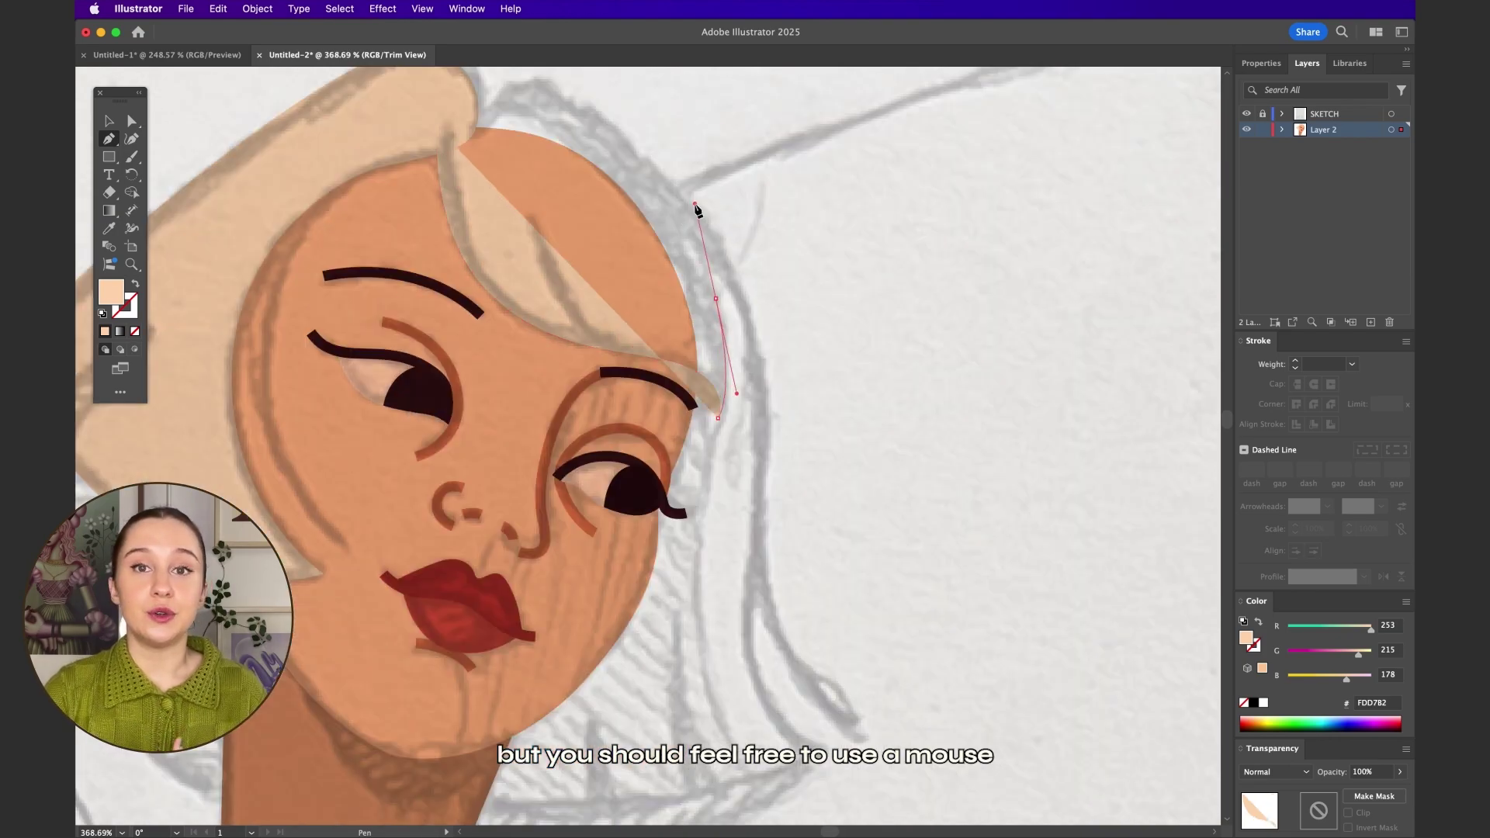
{"action": "left_click", "coordinate": [442, 149]}
Draw the right hair section down to the bob's hem in FDD7B2 and add a thin strand line beside the face.
{"action": "left_click", "coordinate": [479, 635]}
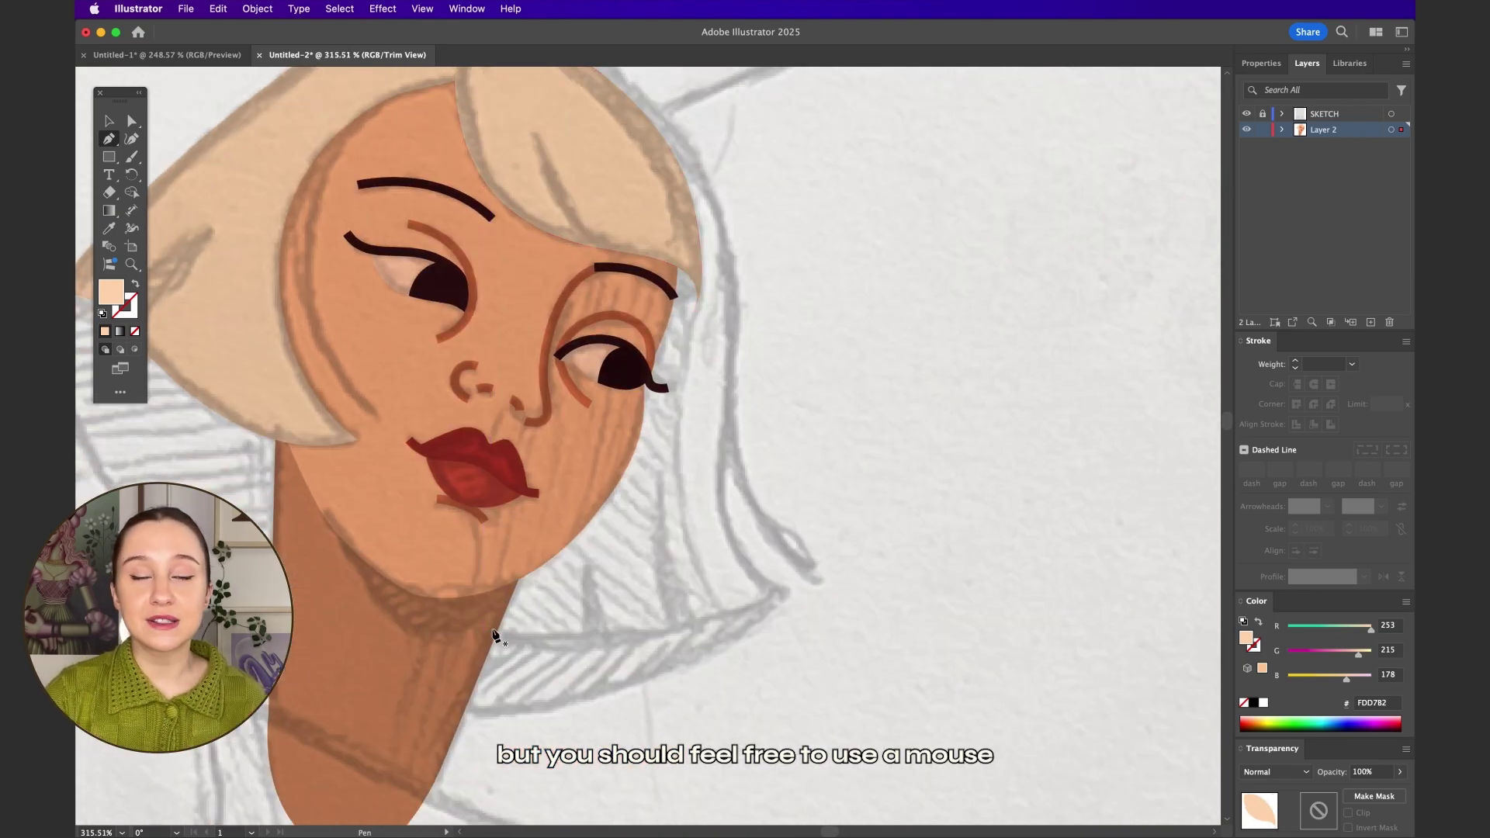
{"action": "left_click", "coordinate": [784, 600]}
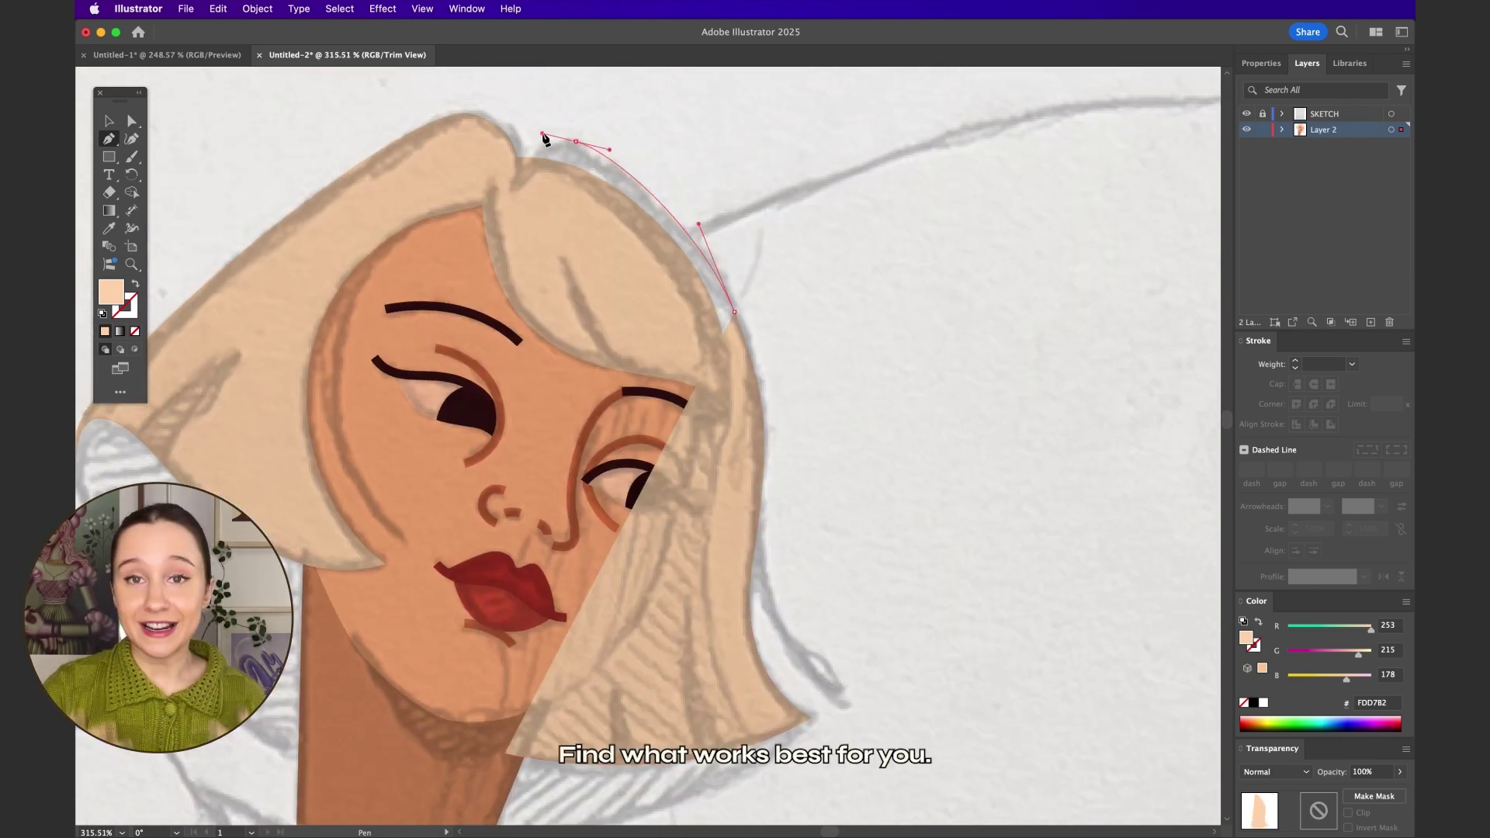
{"action": "left_click", "coordinate": [811, 718]}
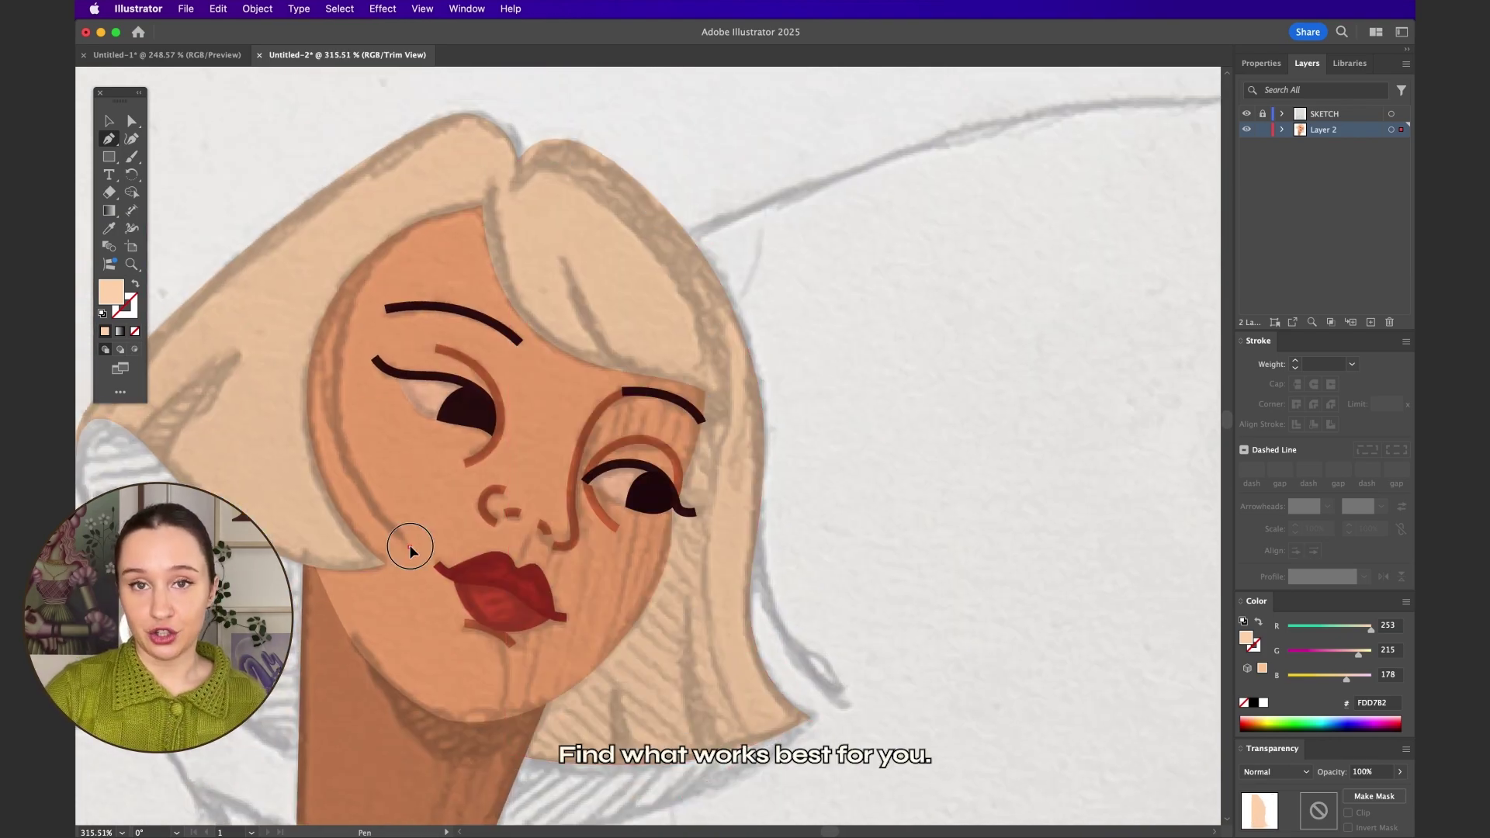
{"action": "left_click", "coordinate": [110, 155]}
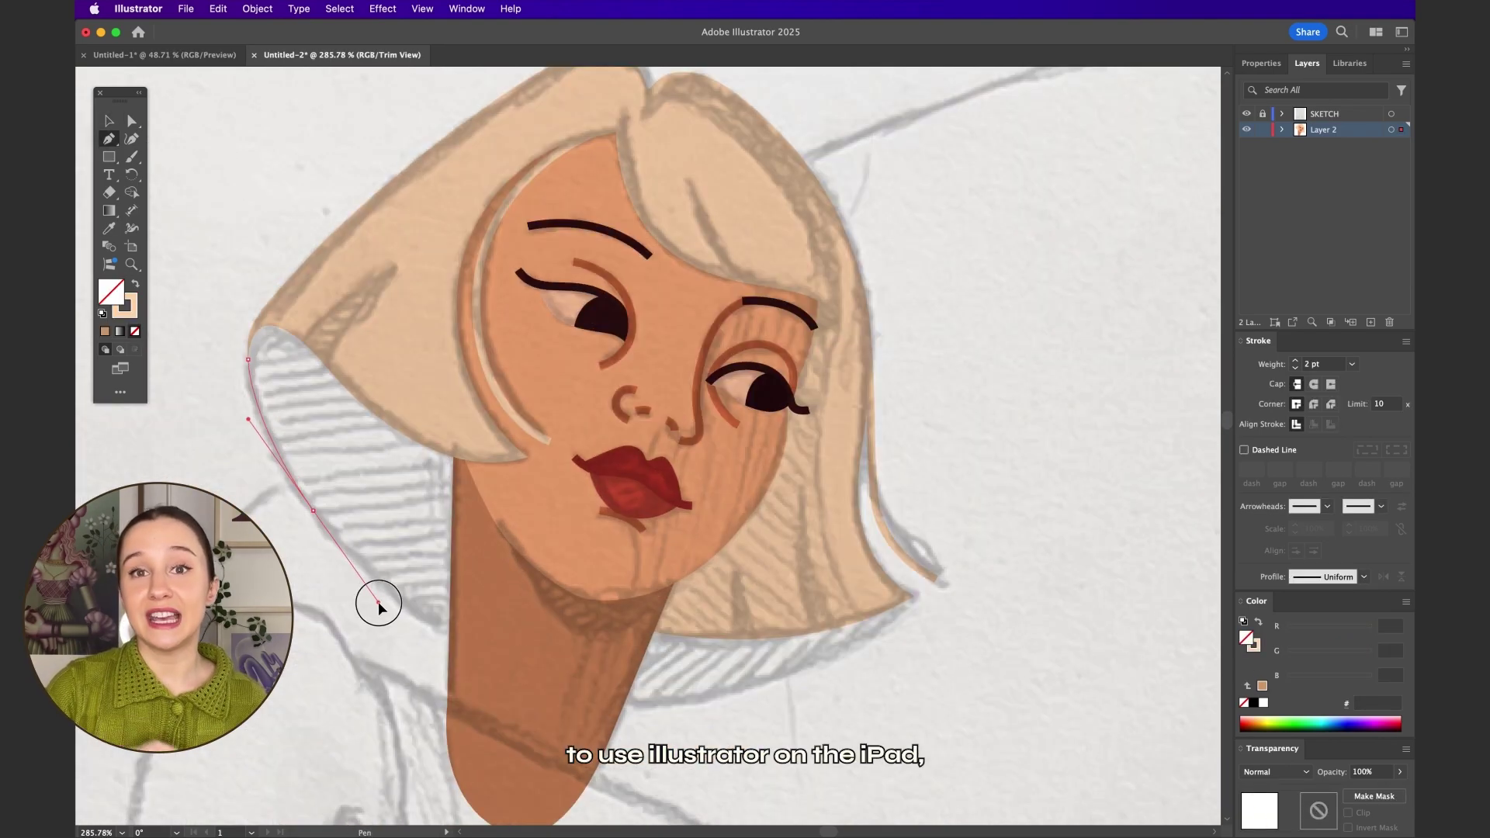
Draw the closed underside of the bob behind the face and neck, and fill it with D39F75.
{"action": "left_click_drag", "start_coordinate": [657, 701], "coordinate": [834, 708]}
{"action": "left_click", "coordinate": [915, 596]}
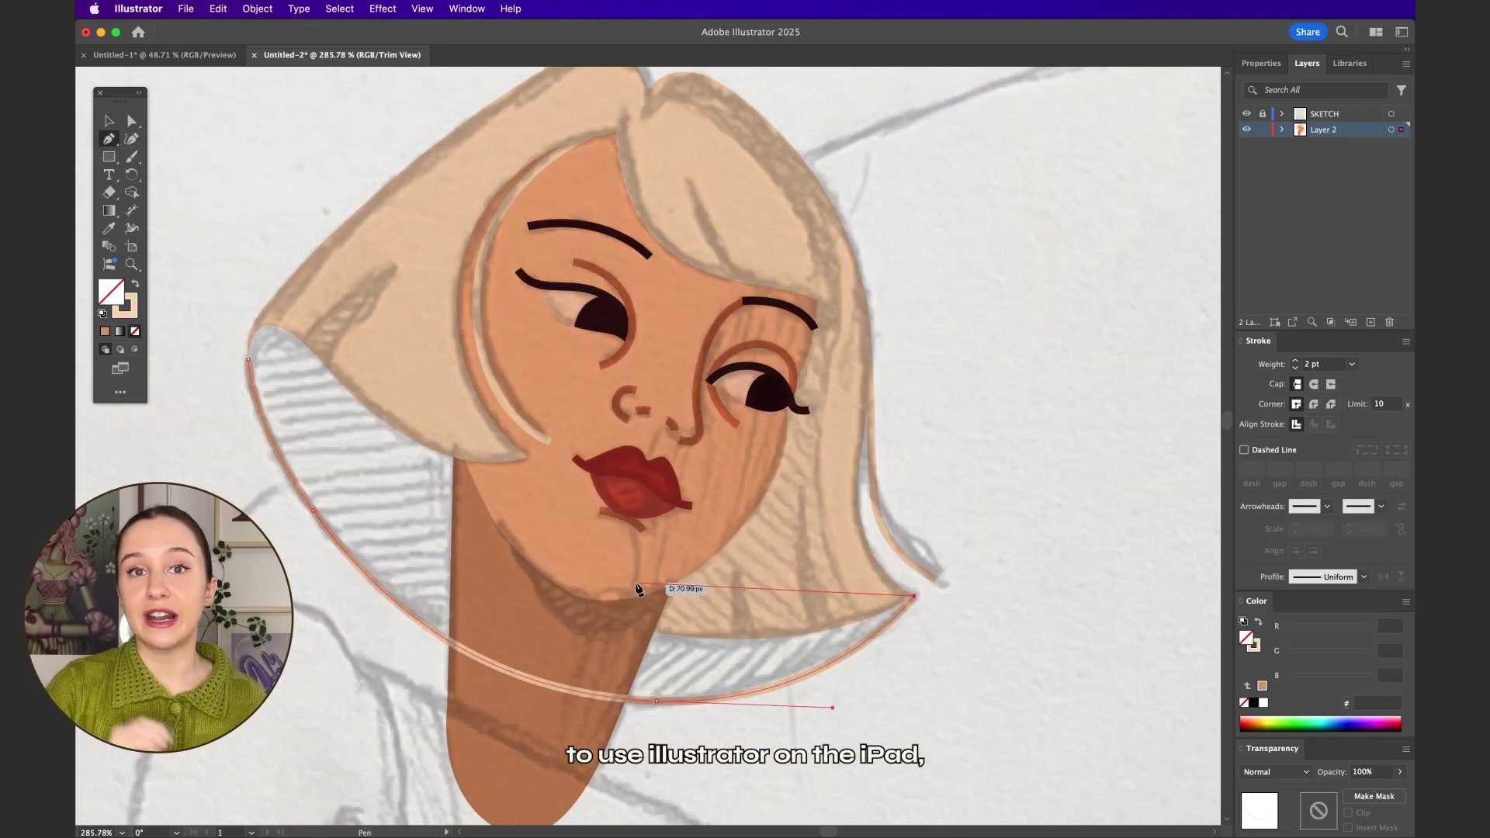
{"action": "left_click", "coordinate": [625, 552]}
{"action": "left_click", "coordinate": [385, 343]}
{"action": "left_click_drag", "start_coordinate": [248, 359], "coordinate": [253, 465]}
{"action": "left_click", "coordinate": [135, 285]}
{"action": "double_click", "coordinate": [111, 292]}
{"action": "left_click", "coordinate": [1045, 186]}
Draw a pointed D39F75 shadow strand rising from the lower edge of the left hair section.
{"action": "scroll", "coordinate": [351, 320], "scroll_direction": "up", "scroll_amount": 5}
{"action": "left_click_drag", "start_coordinate": [421, 220], "coordinate": [523, 160]}
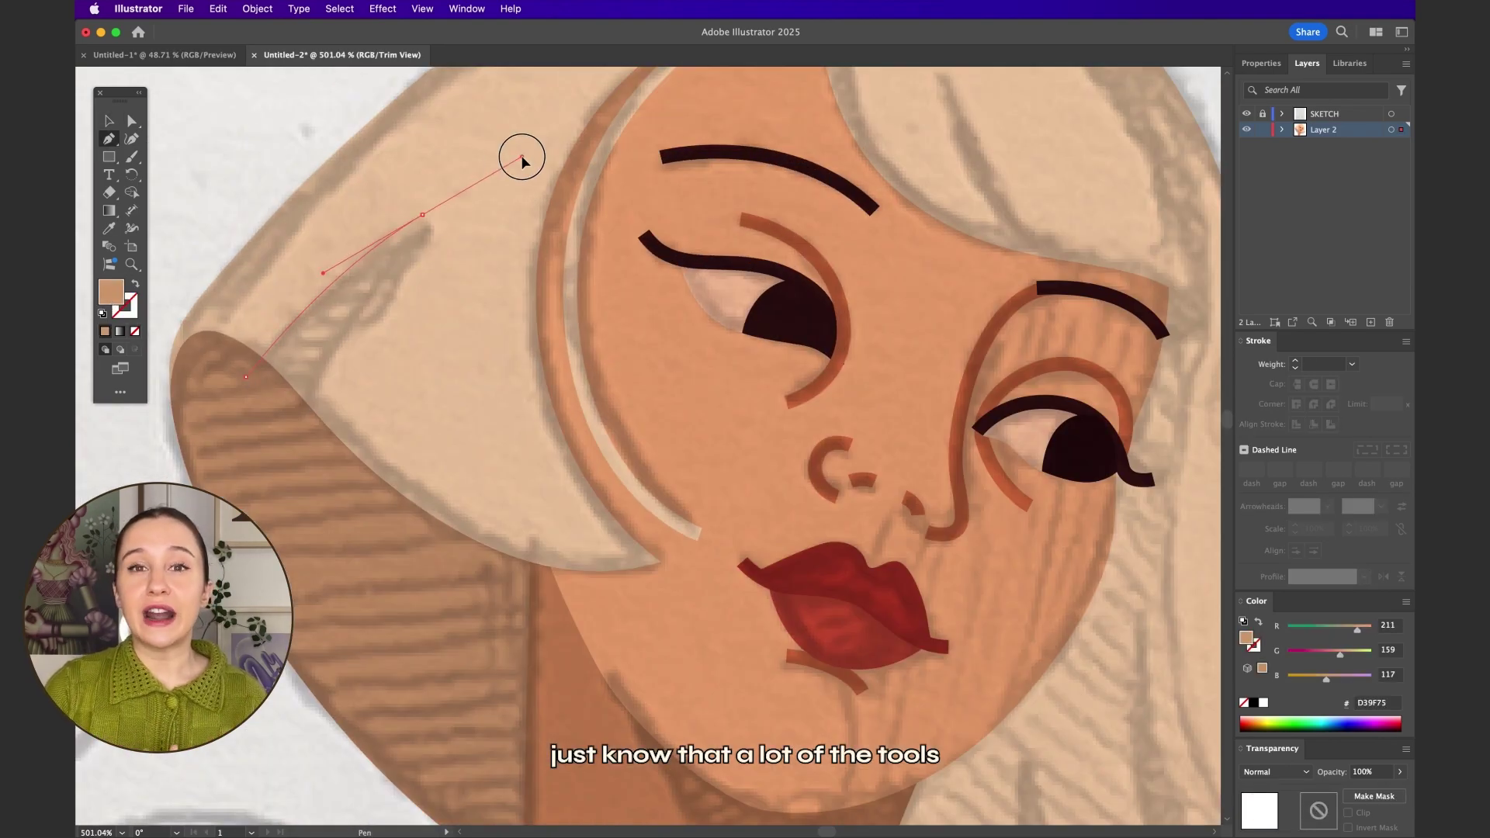
{"action": "left_click", "coordinate": [271, 355]}
{"action": "scroll", "coordinate": [349, 450], "scroll_direction": "down", "scroll_amount": 6}
{"action": "scroll", "coordinate": [776, 636], "scroll_direction": "up", "scroll_amount": 5}
{"action": "left_click", "coordinate": [548, 283]}
Draw two tapered D39F75 shadow strands rising from the hem of the right hair section.
{"action": "scroll", "coordinate": [486, 418], "scroll_direction": "up", "scroll_amount": 3}
{"action": "left_click", "coordinate": [531, 684]}
{"action": "left_click_drag", "start_coordinate": [534, 501], "coordinate": [537, 423]}
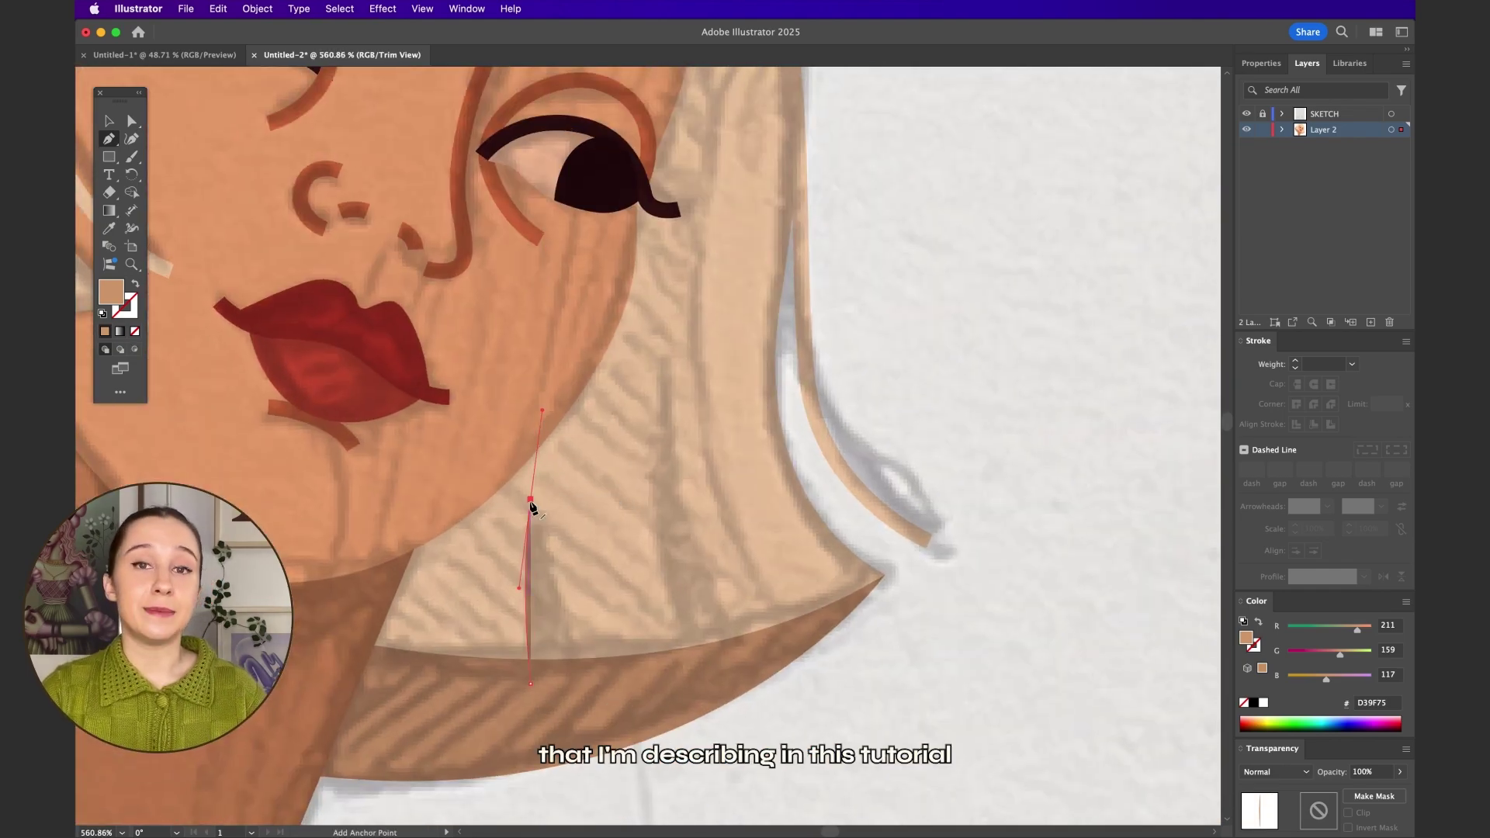
{"action": "left_click_drag", "start_coordinate": [567, 658], "coordinate": [593, 707]}
{"action": "left_click", "coordinate": [531, 656]}
{"action": "left_click", "coordinate": [684, 665]}
{"action": "left_click_drag", "start_coordinate": [657, 351], "coordinate": [681, 196]}
{"action": "left_click_drag", "start_coordinate": [745, 650], "coordinate": [795, 708]}
{"action": "left_click", "coordinate": [684, 666]}
{"action": "scroll", "coordinate": [684, 667], "scroll_direction": "down", "scroll_amount": 5}
{"action": "scroll", "coordinate": [686, 668], "scroll_direction": "down", "scroll_amount": 6}
{"action": "key", "text": "v"}
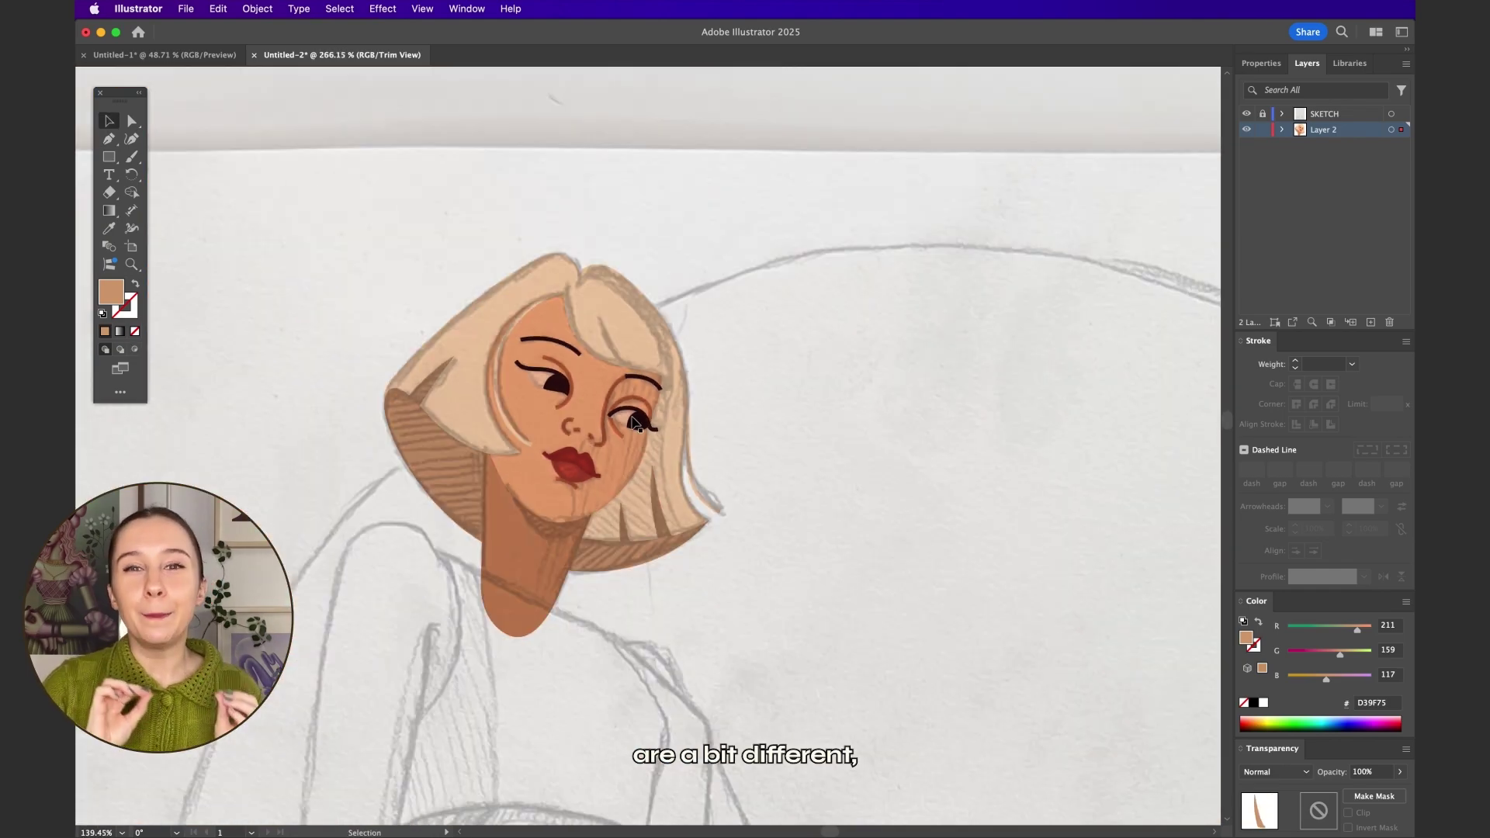
Recolor the fills of the face and neck shapes, pasting a copied color value for the second, and deselect.
{"action": "left_click", "coordinate": [505, 543]}
{"action": "left_click", "coordinate": [533, 486]}
{"action": "double_click", "coordinate": [111, 292]}
{"action": "left_click", "coordinate": [1046, 186]}
{"action": "left_click", "coordinate": [482, 582]}
{"action": "double_click", "coordinate": [111, 292]}
{"action": "type", "text": "F9B17D"}
{"action": "left_click", "coordinate": [1047, 186]}
{"action": "left_click", "coordinate": [823, 440]}
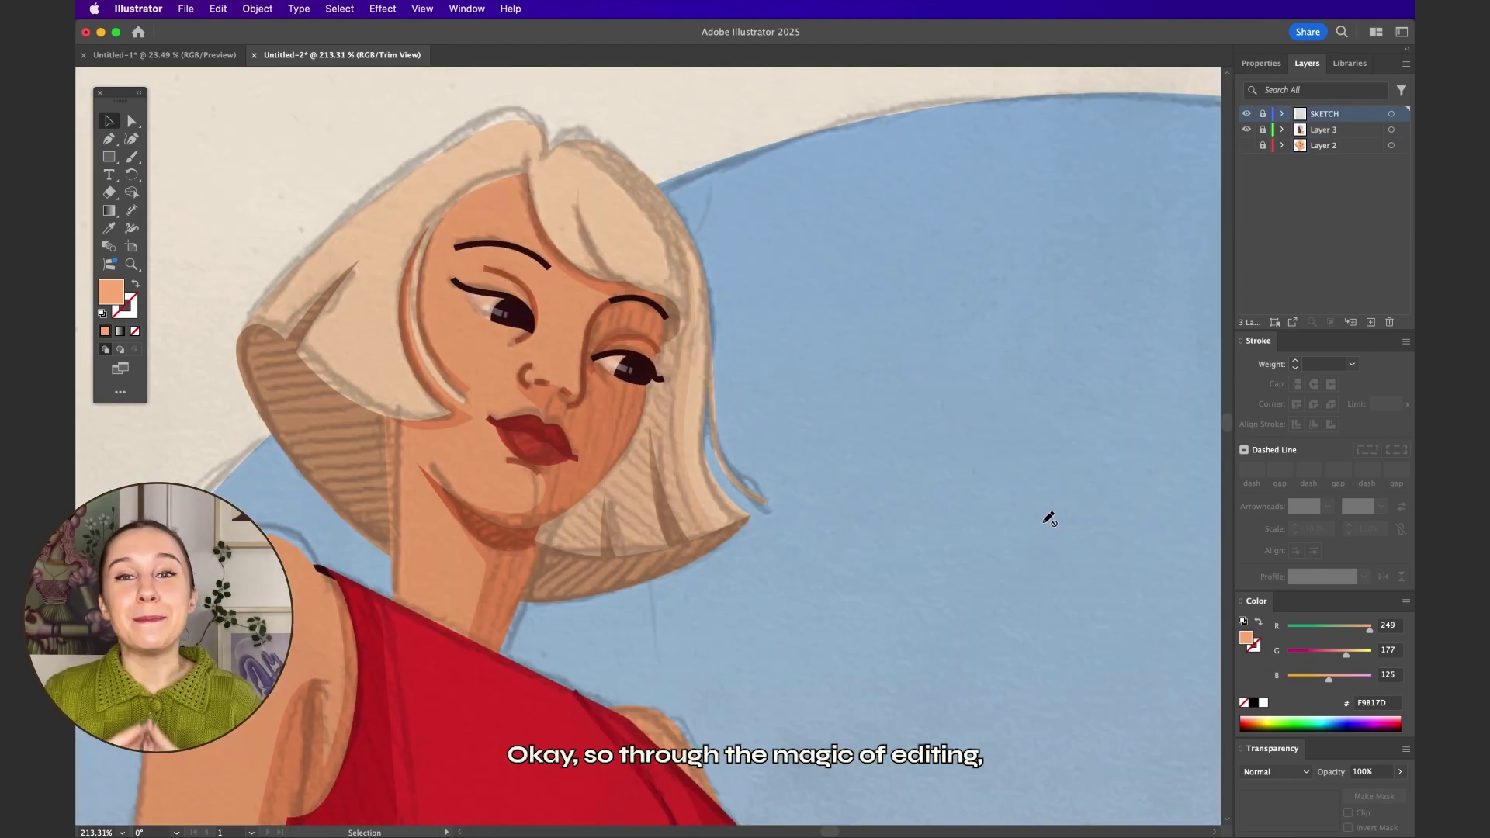
Fit the whole artboard in view and hide the SKETCH layer.
{"action": "key", "text": "super+0"}
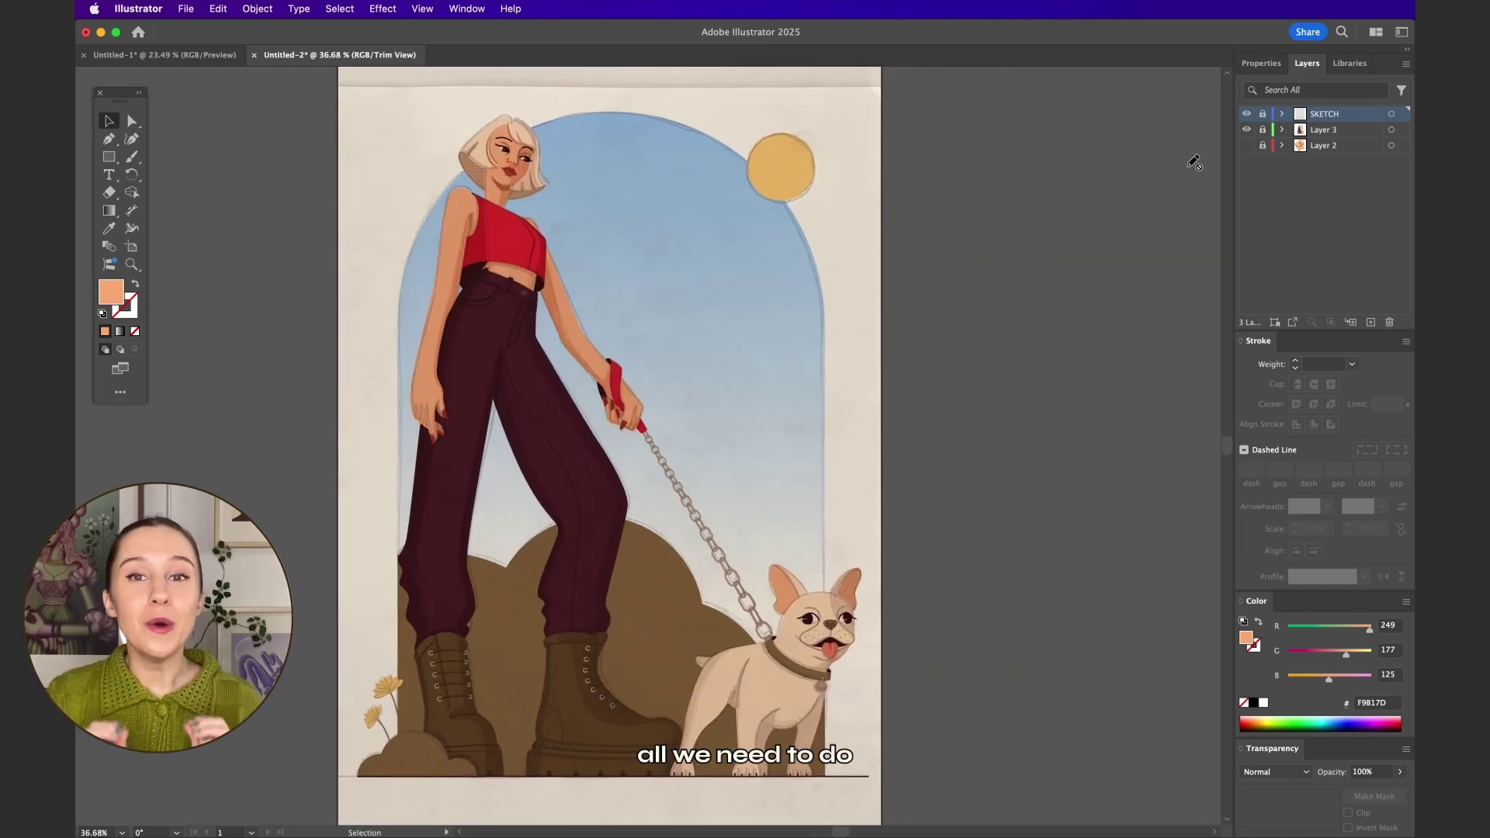
{"action": "left_click", "coordinate": [1247, 114]}
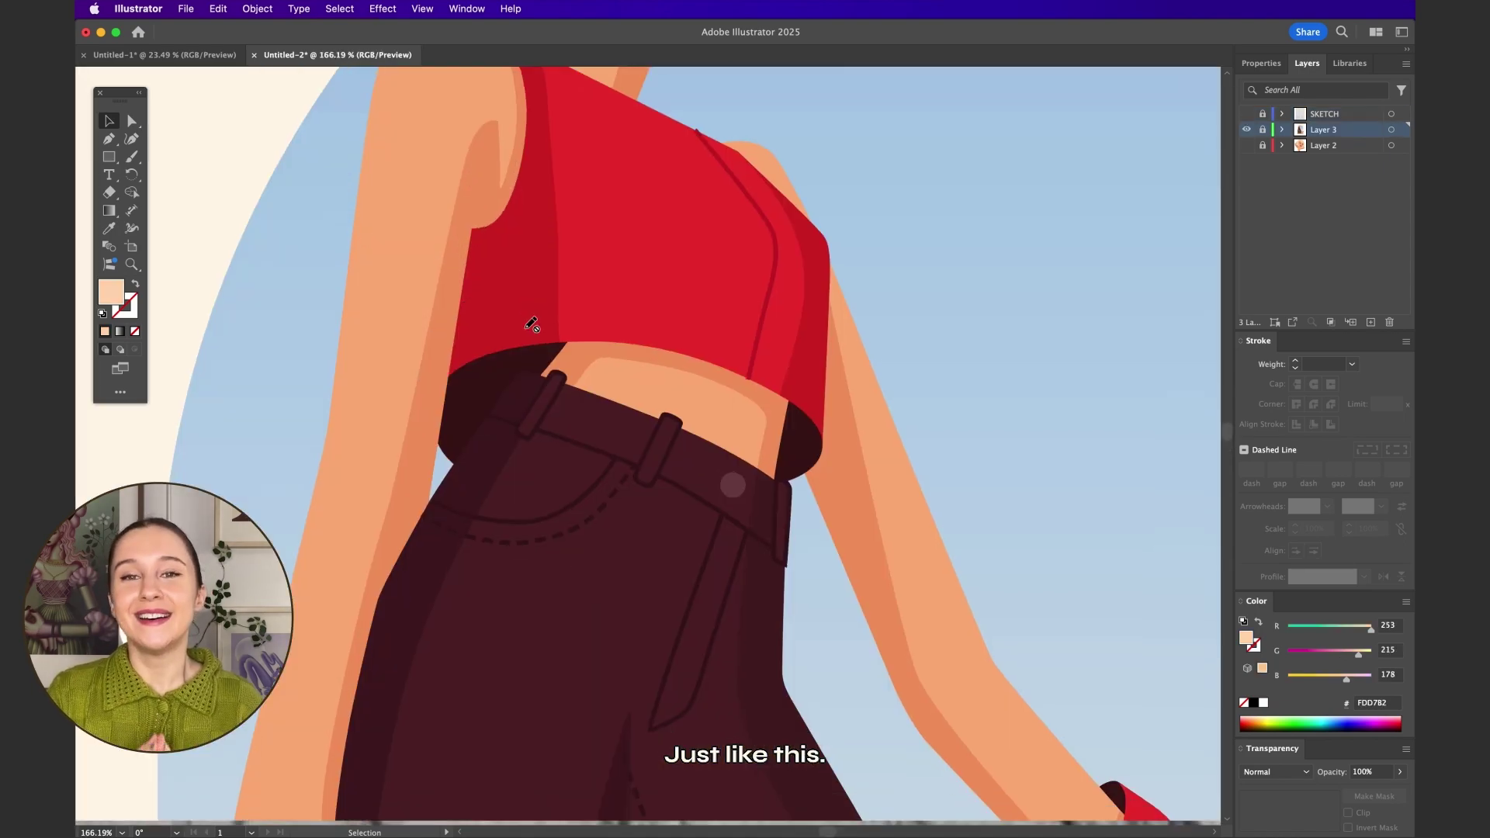
Examine the shadow shapes and line details on the trousers, hands, boots and dog.
{"action": "scroll", "coordinate": [532, 325], "scroll_direction": "down", "scroll_amount": 5}
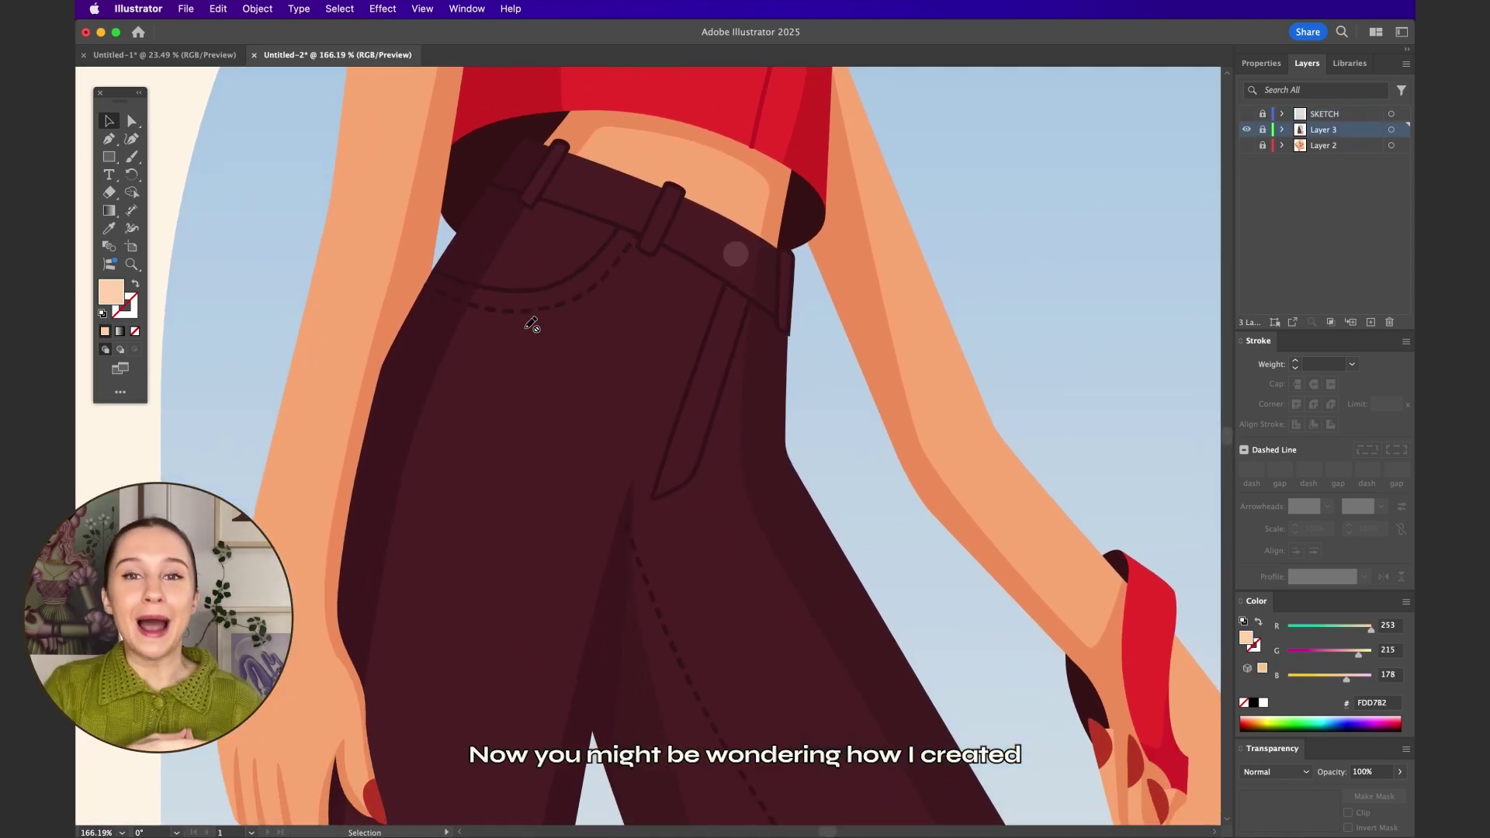
{"action": "scroll", "coordinate": [532, 324], "scroll_direction": "down", "scroll_amount": 3}
{"action": "scroll", "coordinate": [992, 414], "scroll_direction": "up", "scroll_amount": 6}
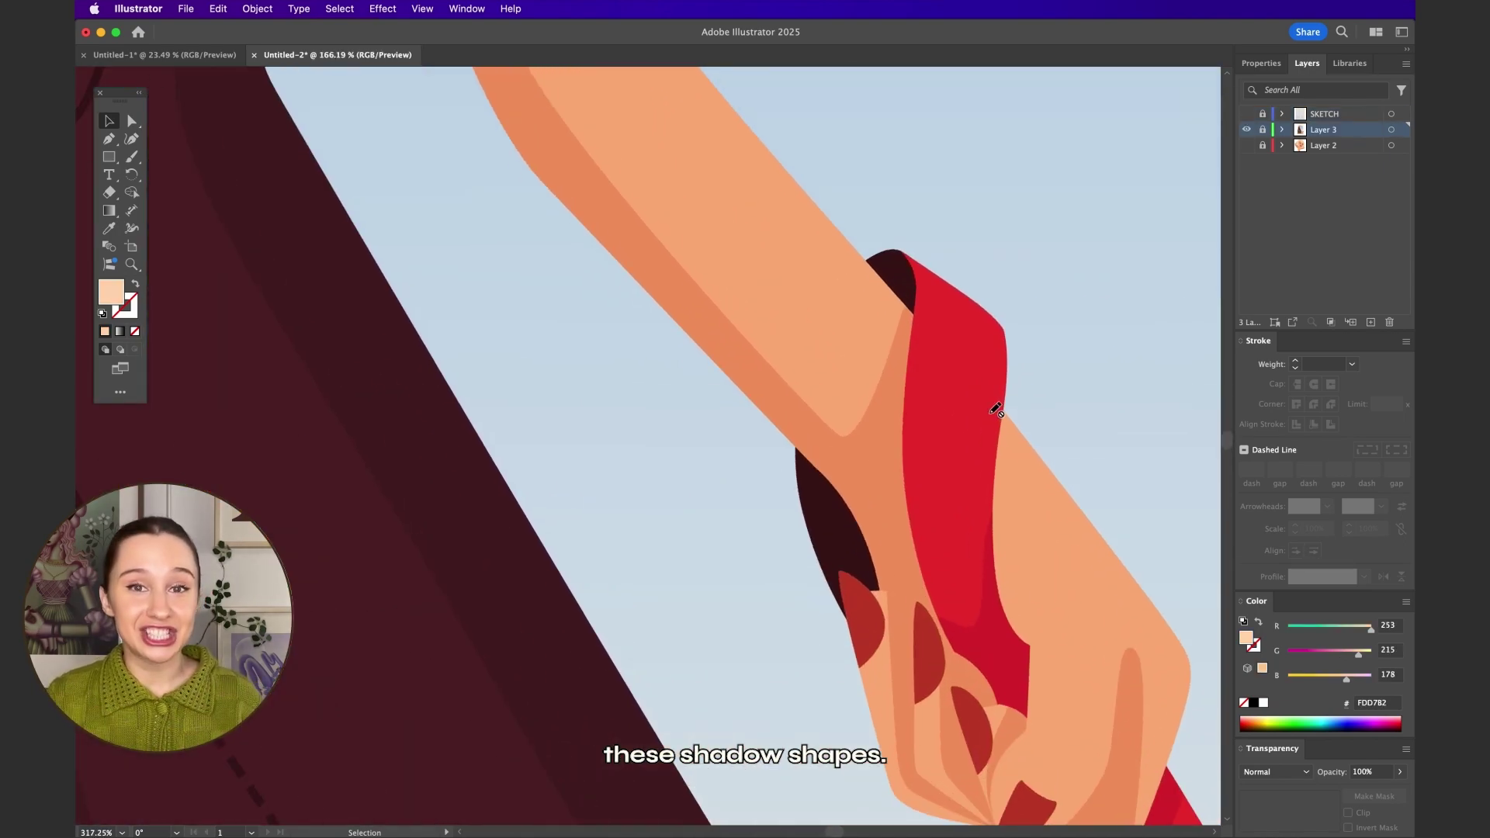
{"action": "scroll", "coordinate": [992, 414], "scroll_direction": "down", "scroll_amount": 3}
{"action": "scroll", "coordinate": [992, 414], "scroll_direction": "down", "scroll_amount": 6}
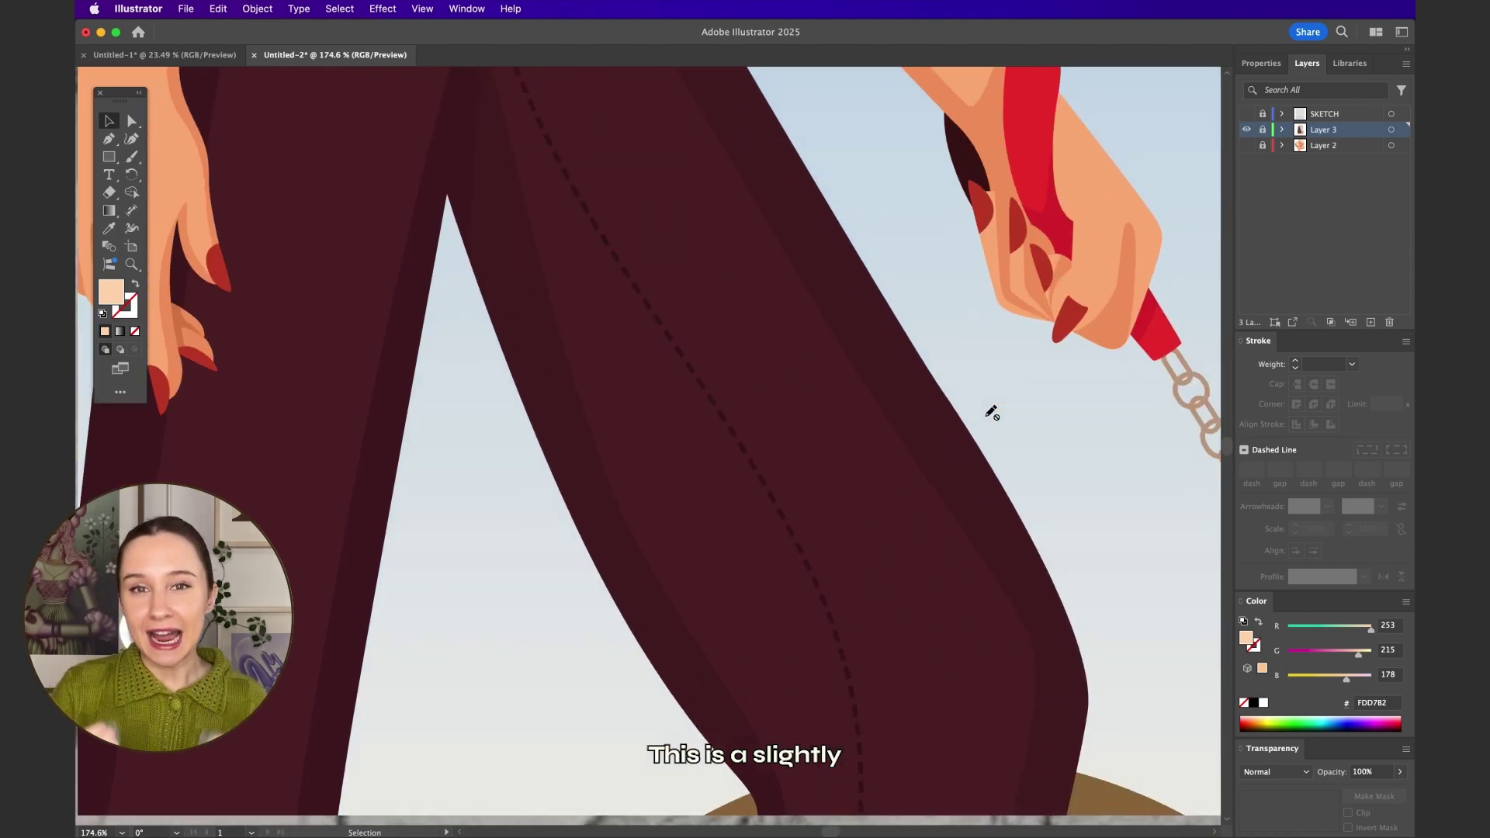
{"action": "scroll", "coordinate": [992, 414], "scroll_direction": "down", "scroll_amount": 3}
{"action": "scroll", "coordinate": [992, 414], "scroll_direction": "down", "scroll_amount": 5}
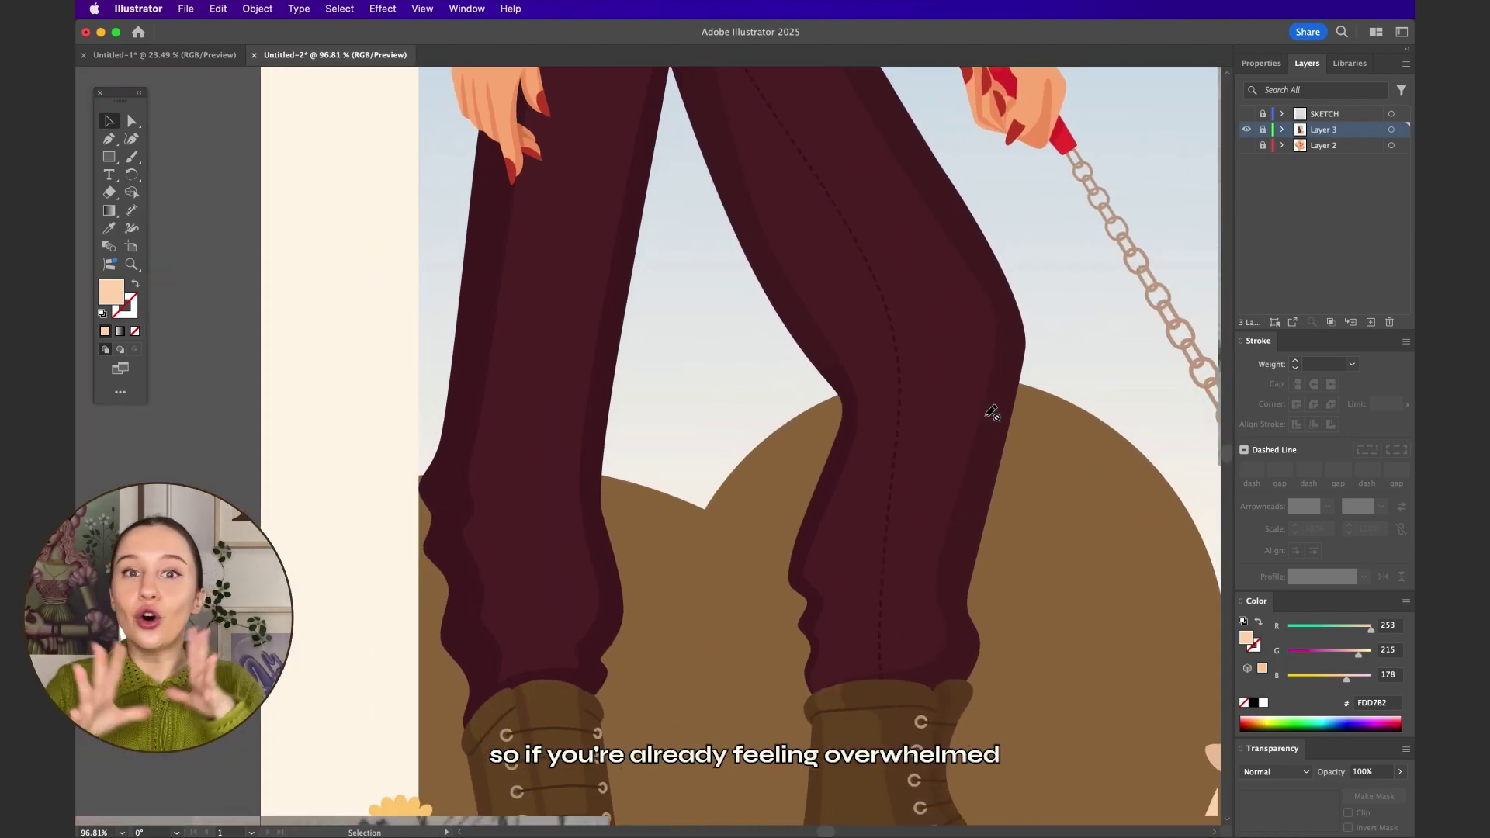
{"action": "scroll", "coordinate": [992, 413], "scroll_direction": "down", "scroll_amount": 3}
{"action": "scroll", "coordinate": [992, 414], "scroll_direction": "right", "scroll_amount": 4}
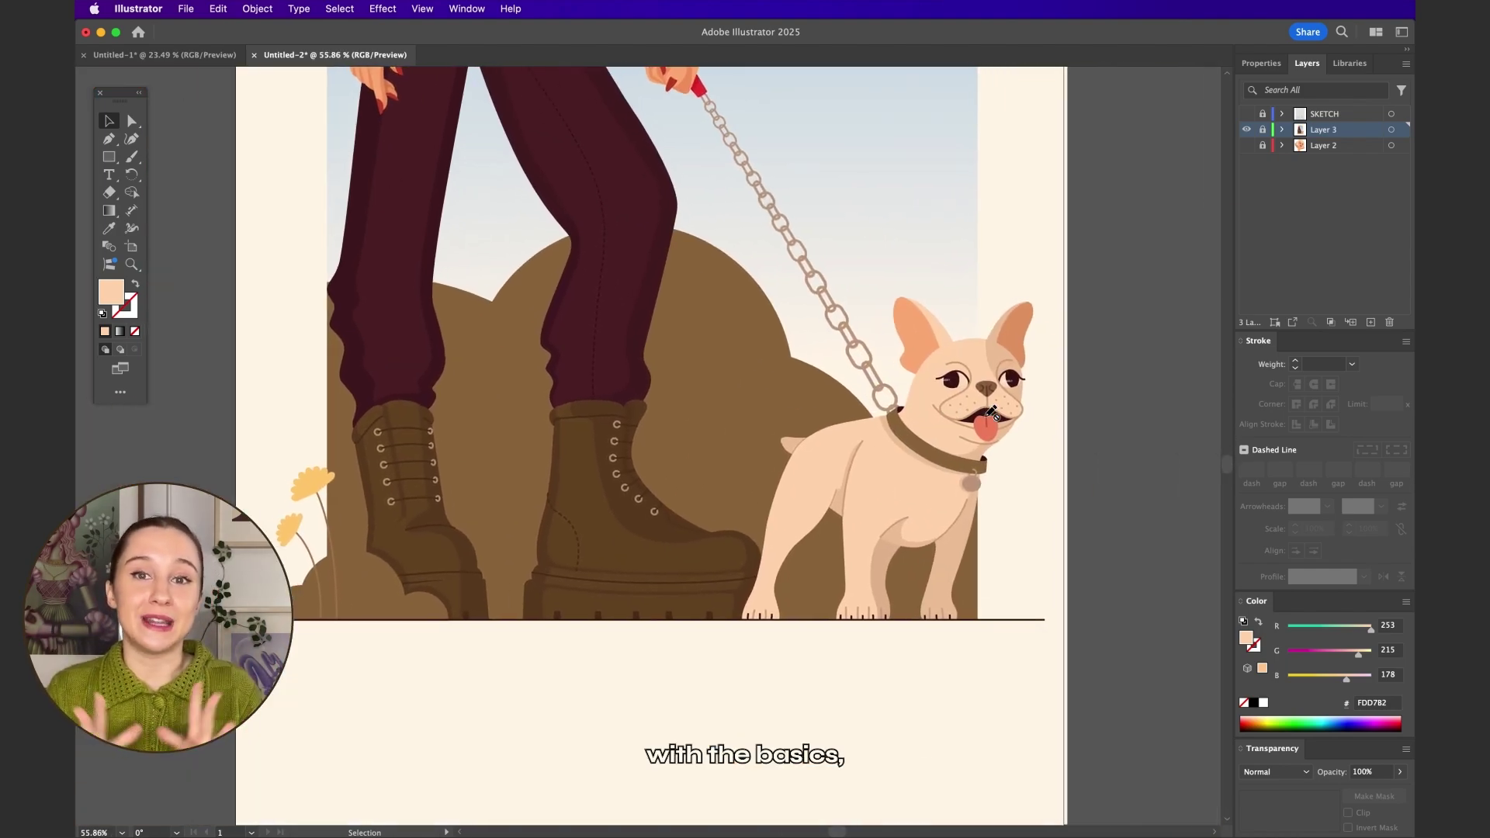
{"action": "scroll", "coordinate": [976, 503], "scroll_direction": "up", "scroll_amount": 4}
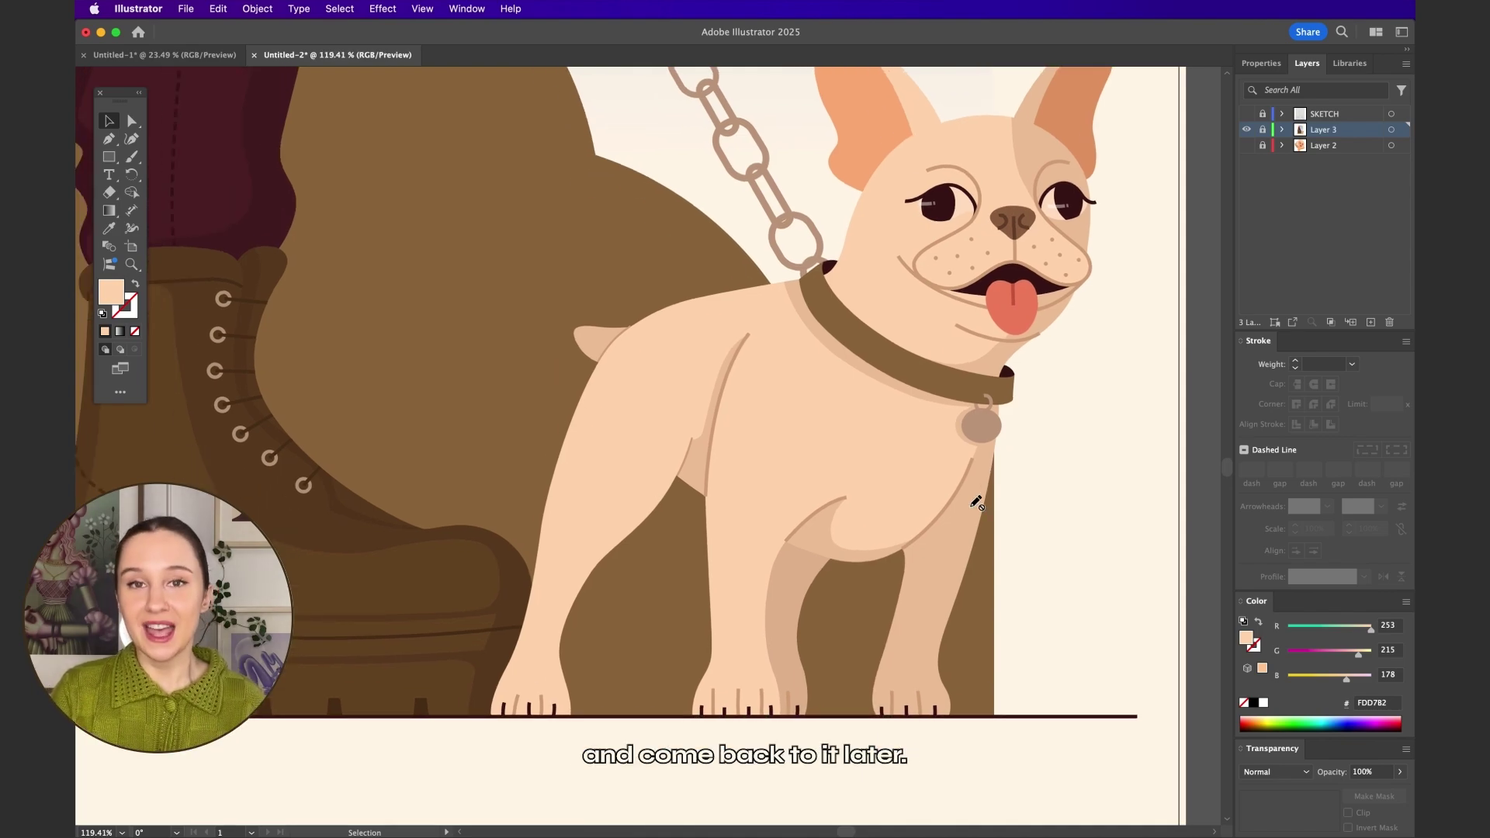
Trace the outer edge of a D3A57F shadow shape with the Pen tool down the back of the dog's hind leg to the paw.
{"action": "left_click", "coordinate": [673, 306]}
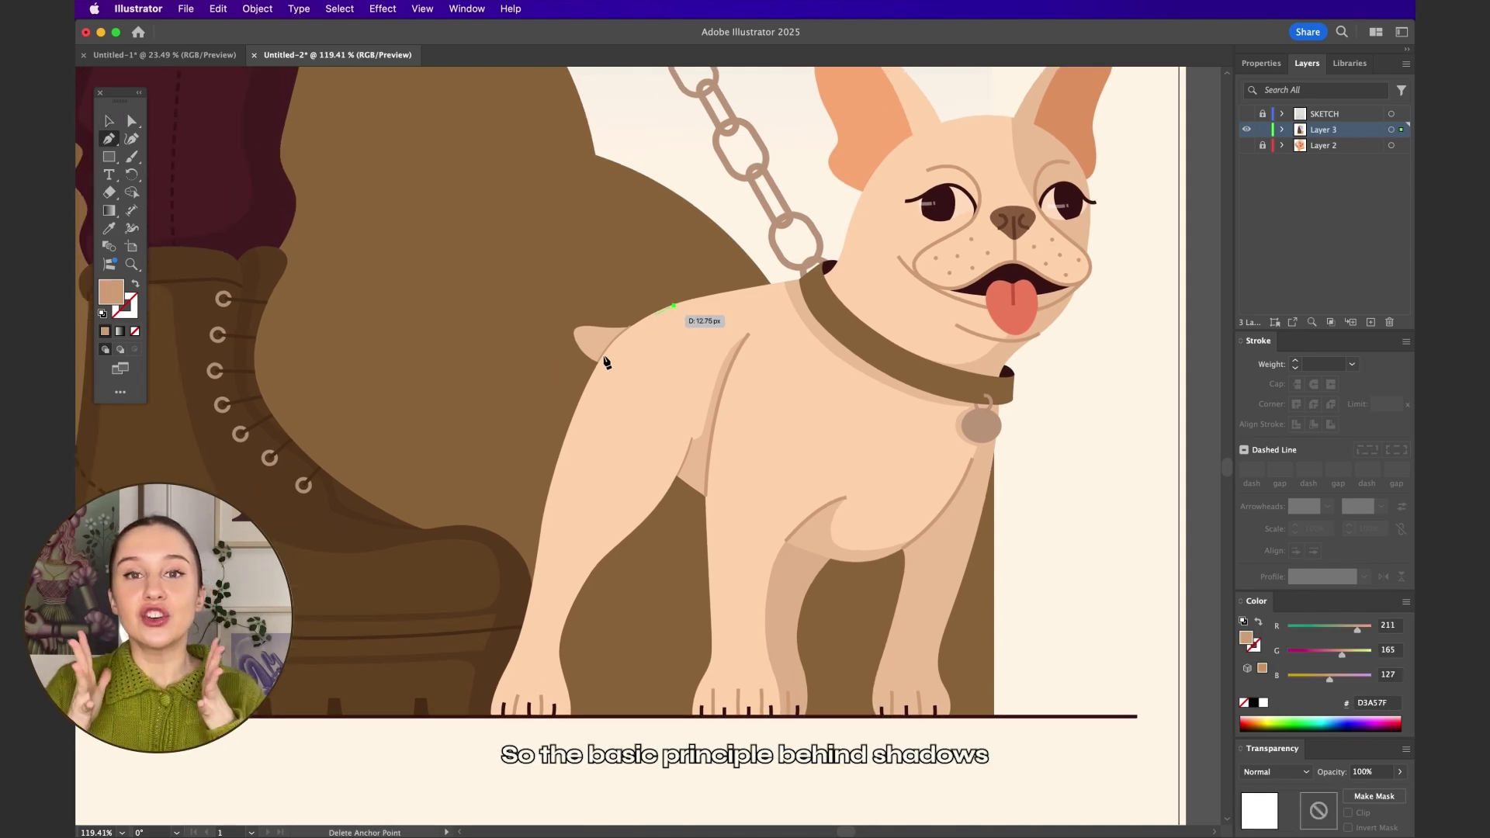
{"action": "left_click_drag", "start_coordinate": [577, 405], "coordinate": [550, 490]}
{"action": "scroll", "coordinate": [546, 522], "scroll_direction": "up", "scroll_amount": 3}
{"action": "left_click_drag", "start_coordinate": [536, 548], "coordinate": [519, 625]}
{"action": "scroll", "coordinate": [523, 621], "scroll_direction": "down", "scroll_amount": 3}
{"action": "scroll", "coordinate": [477, 690], "scroll_direction": "up", "scroll_amount": 3}
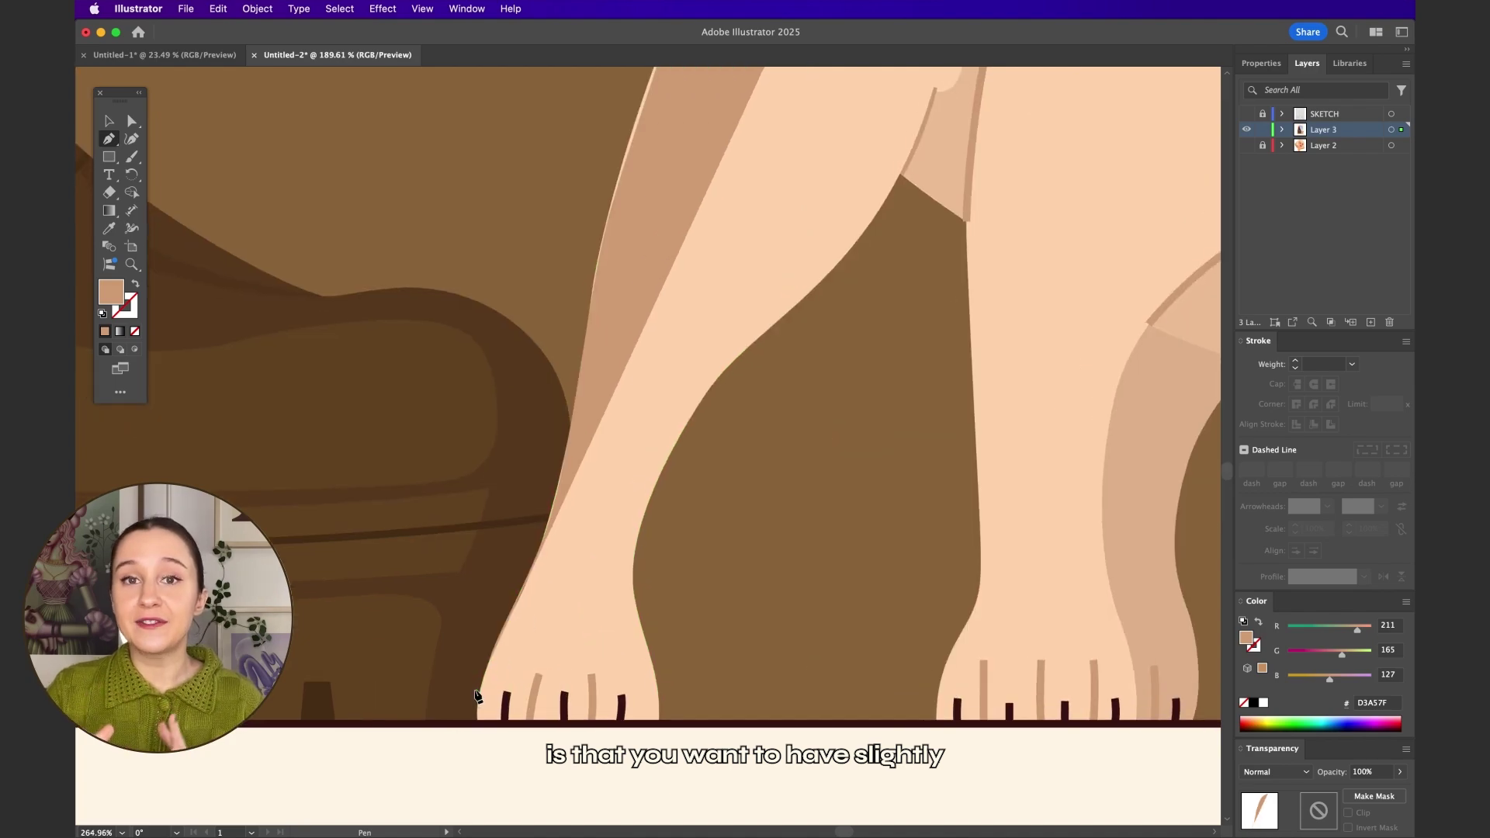
{"action": "left_click", "coordinate": [476, 725]}
Draw the shadow's curved inner edge from the hind paw up to the rump and close the shape.
{"action": "scroll", "coordinate": [549, 725], "scroll_direction": "down", "scroll_amount": 3}
{"action": "left_click", "coordinate": [575, 590]}
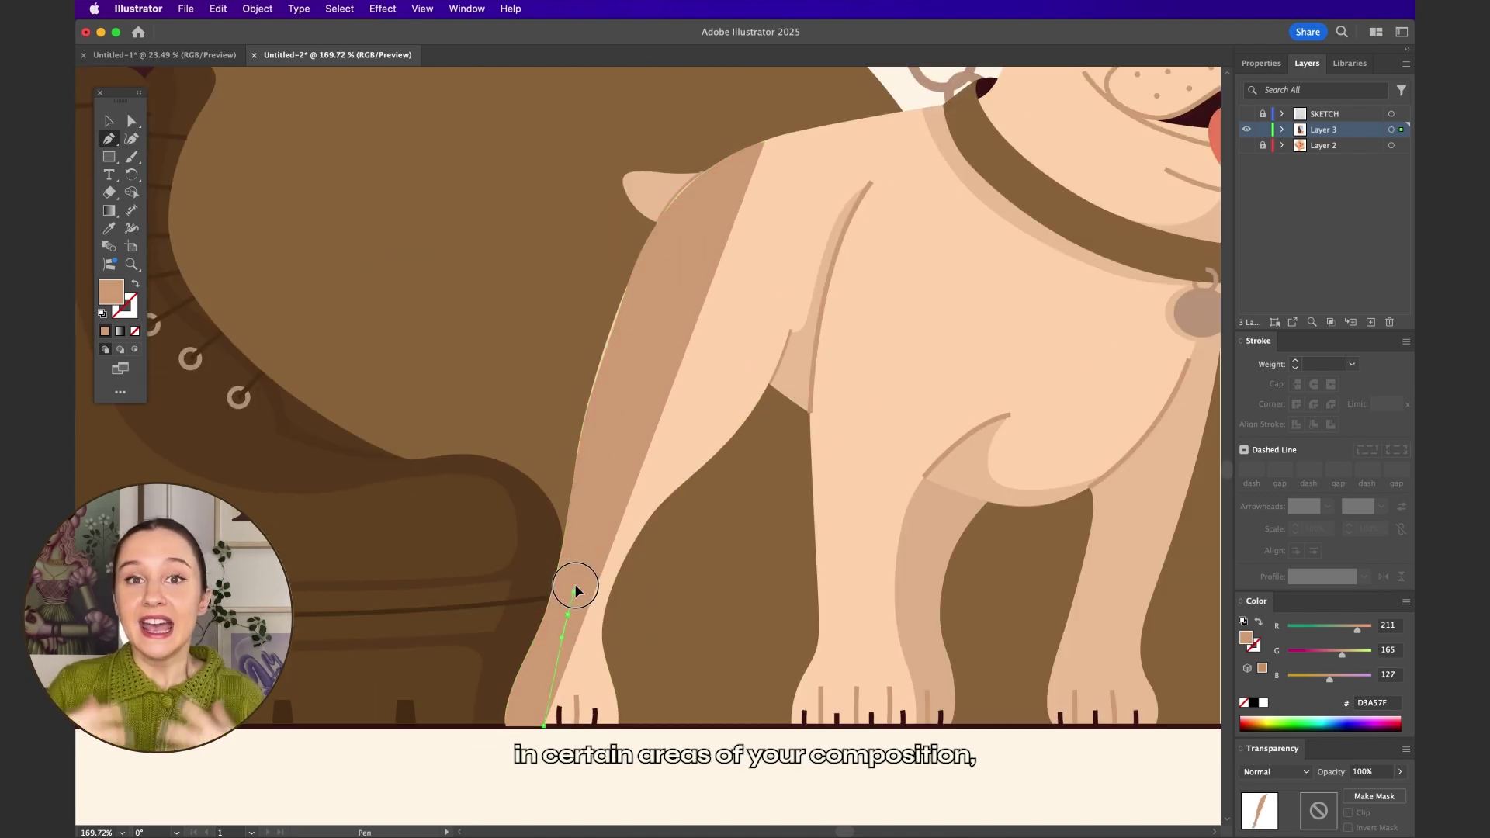
{"action": "left_click", "coordinate": [590, 547]}
{"action": "left_click", "coordinate": [603, 482]}
{"action": "left_click", "coordinate": [630, 343]}
{"action": "left_click", "coordinate": [688, 251]}
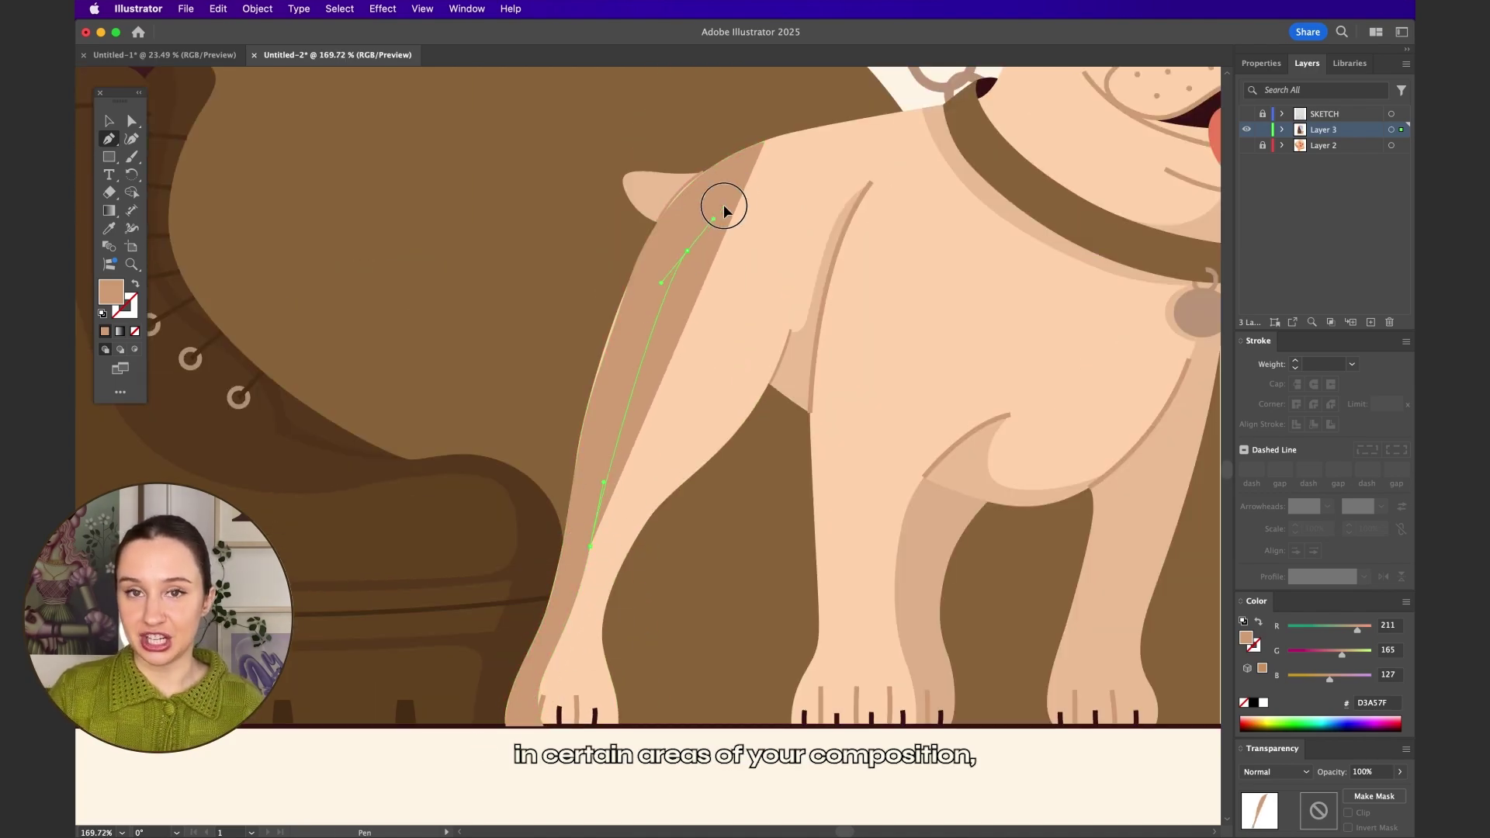
{"action": "left_click", "coordinate": [745, 159]}
{"action": "left_click_drag", "start_coordinate": [745, 159], "coordinate": [745, 157]}
{"action": "left_click", "coordinate": [764, 142]}
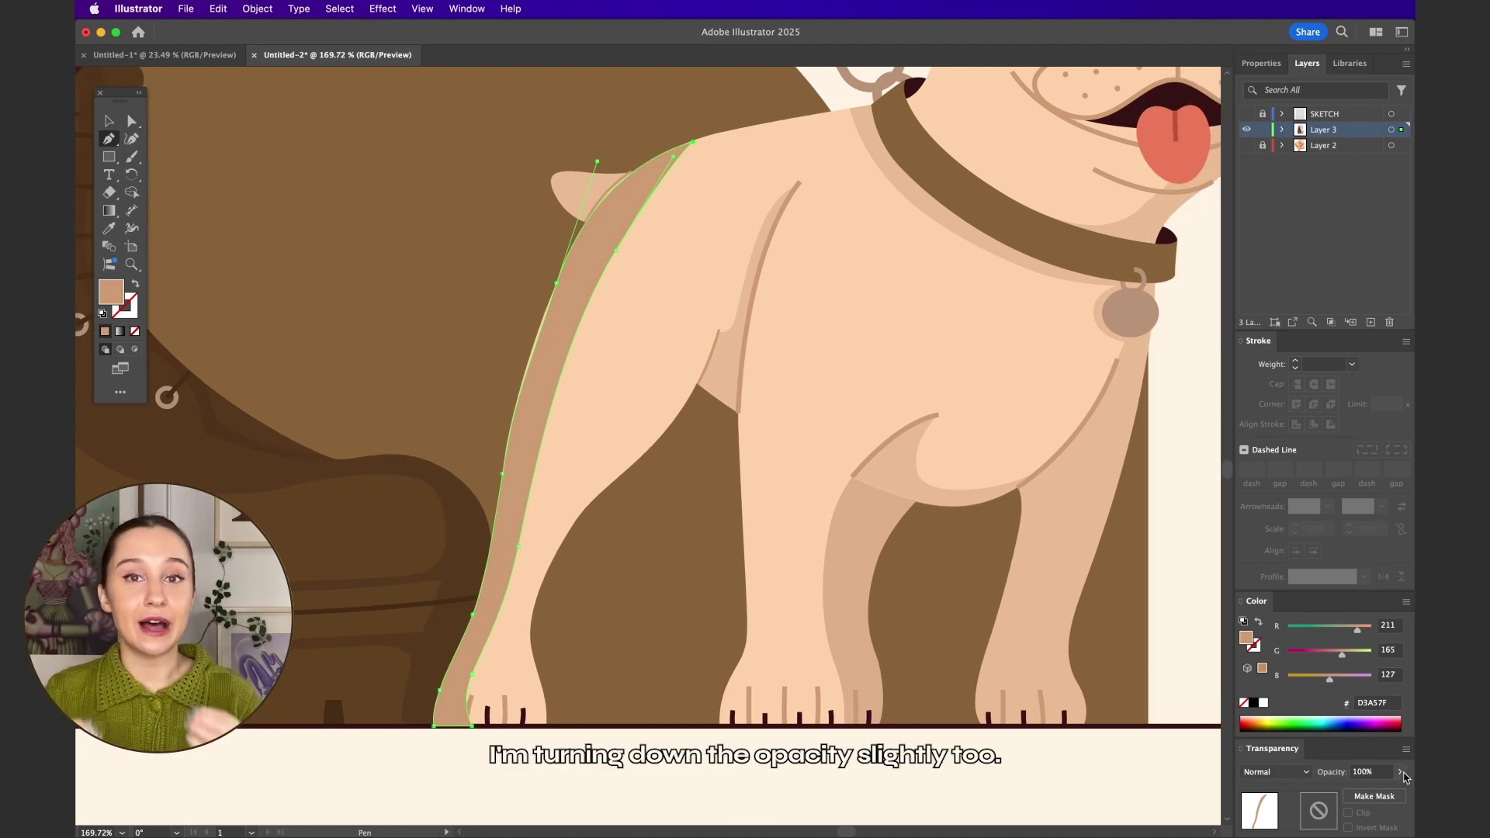
Lower the hind leg shadow's opacity to 52% and deselect it.
{"action": "left_click", "coordinate": [1373, 790]}
{"action": "left_click", "coordinate": [559, 776]}
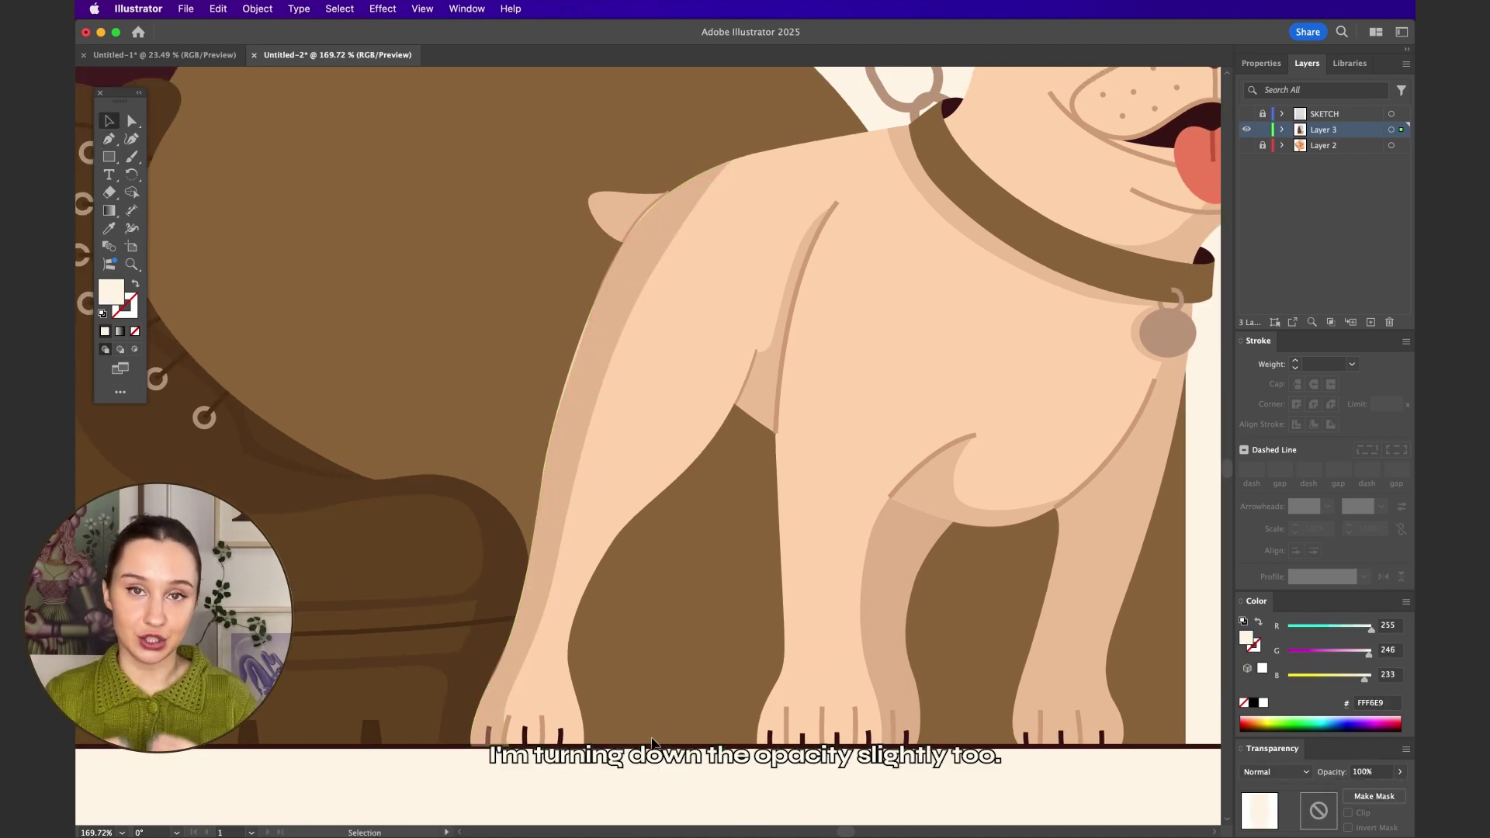
{"action": "scroll", "coordinate": [532, 282], "scroll_direction": "up", "scroll_amount": 5}
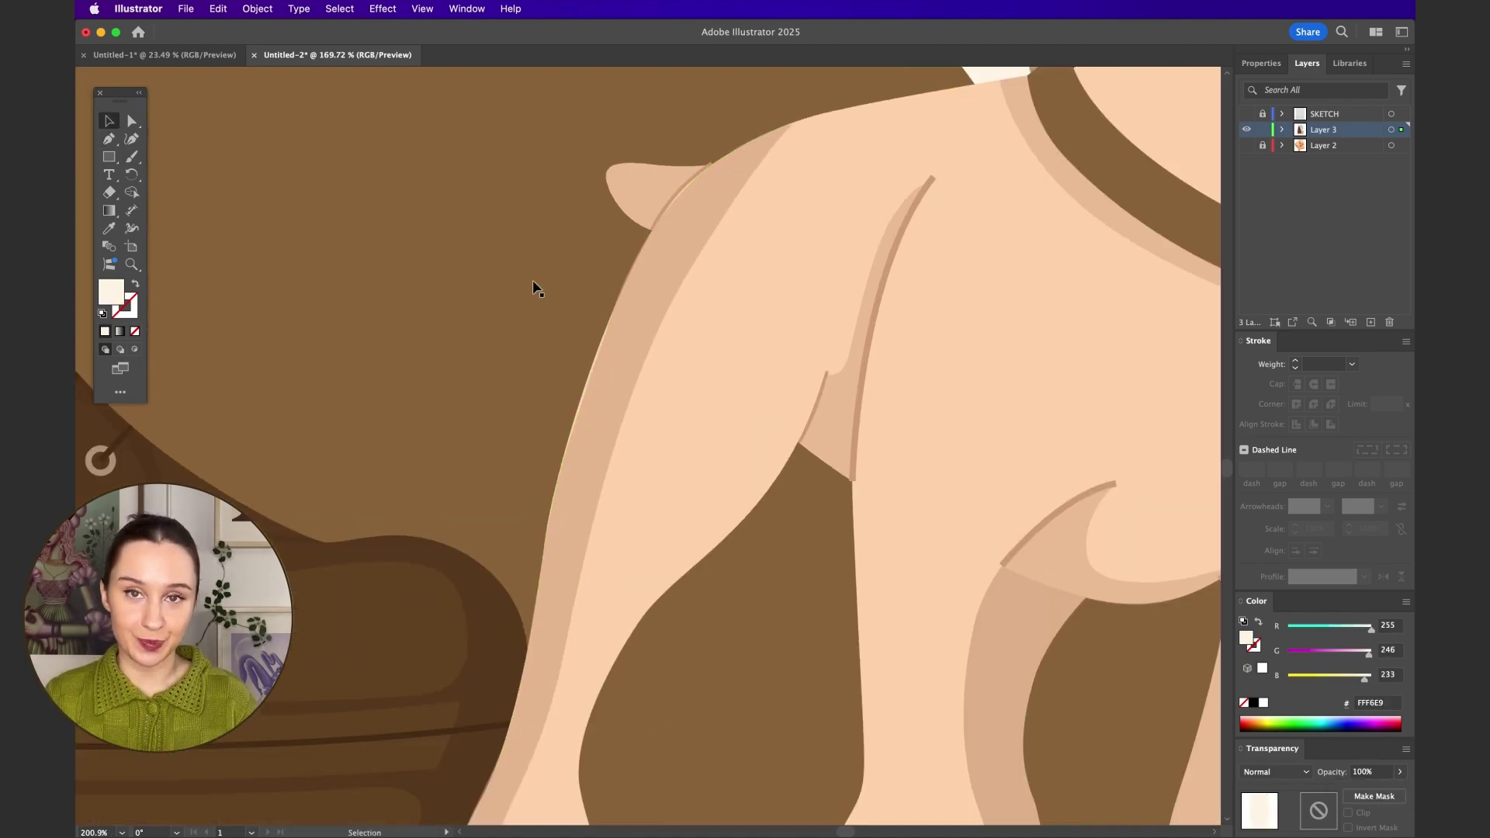
Inspect the shadow's alignment along the hind leg's edge and delete the shadow shape.
{"action": "scroll", "coordinate": [644, 353], "scroll_direction": "up", "scroll_amount": 4}
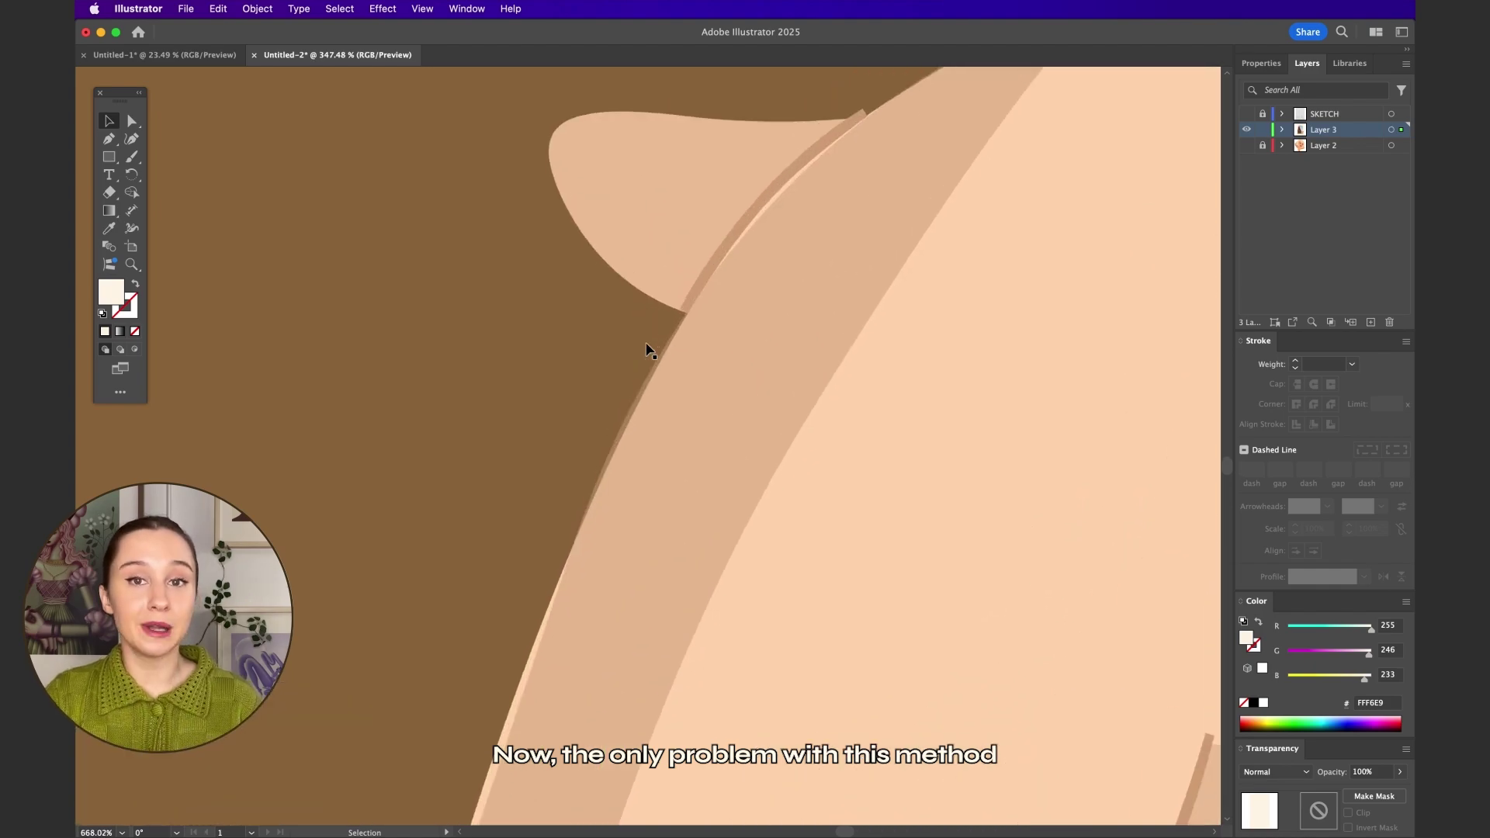
{"action": "scroll", "coordinate": [701, 305], "scroll_direction": "down", "scroll_amount": 4}
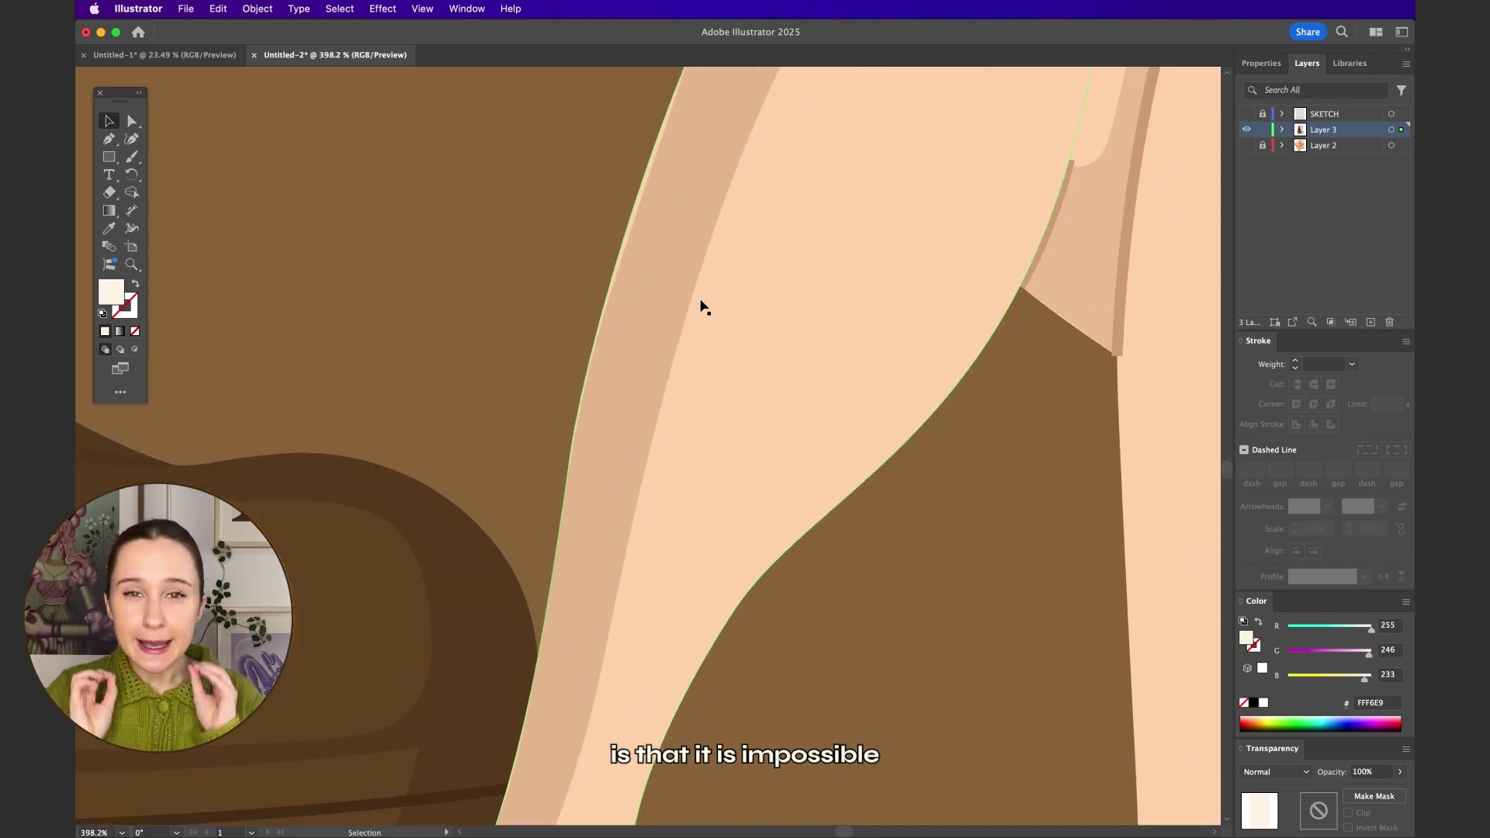
{"action": "scroll", "coordinate": [525, 638], "scroll_direction": "down", "scroll_amount": 5}
{"action": "scroll", "coordinate": [505, 715], "scroll_direction": "up", "scroll_amount": 5}
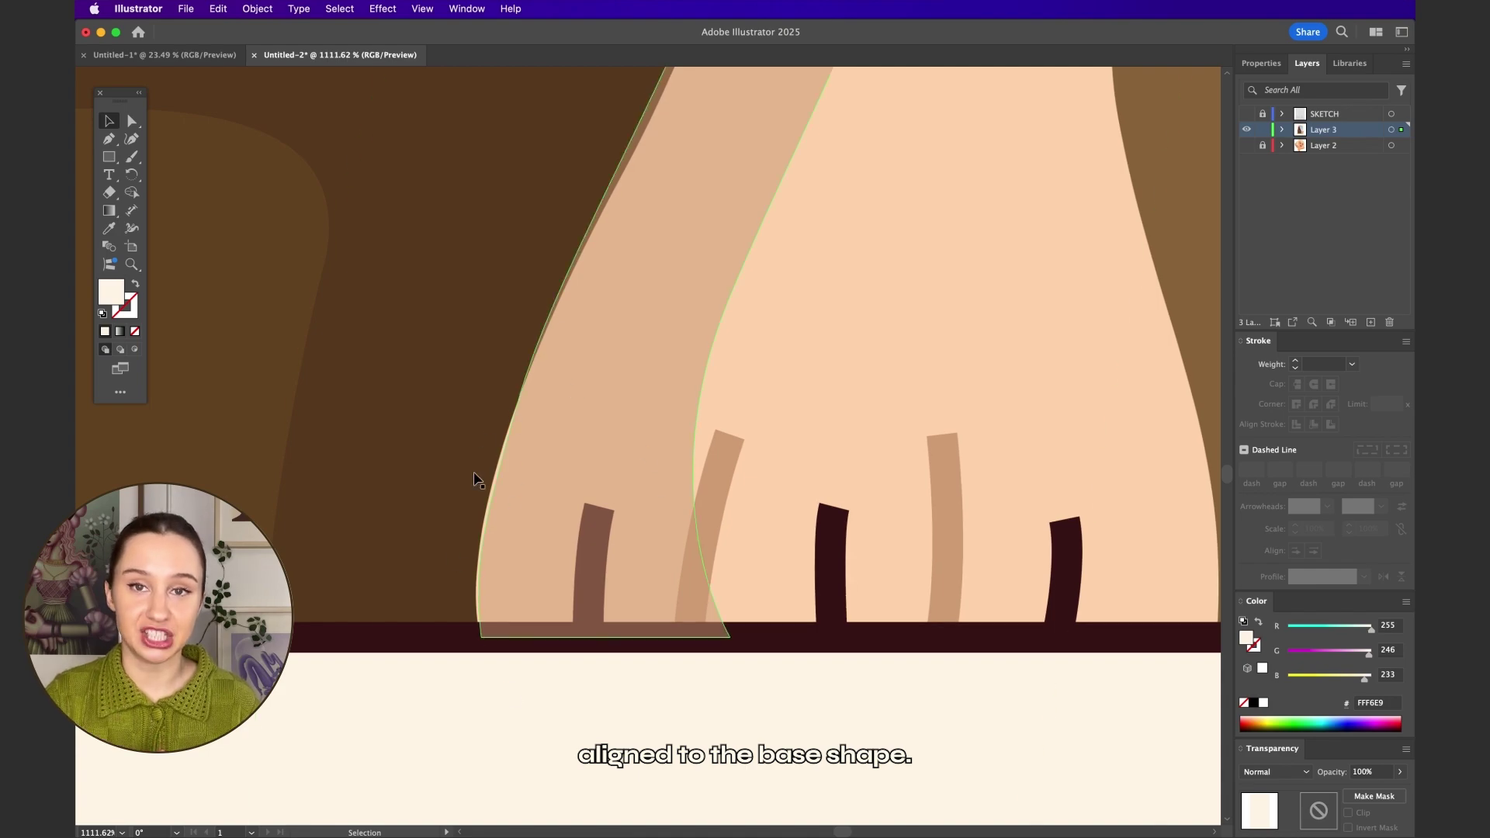
{"action": "scroll", "coordinate": [557, 586], "scroll_direction": "down", "scroll_amount": 8}
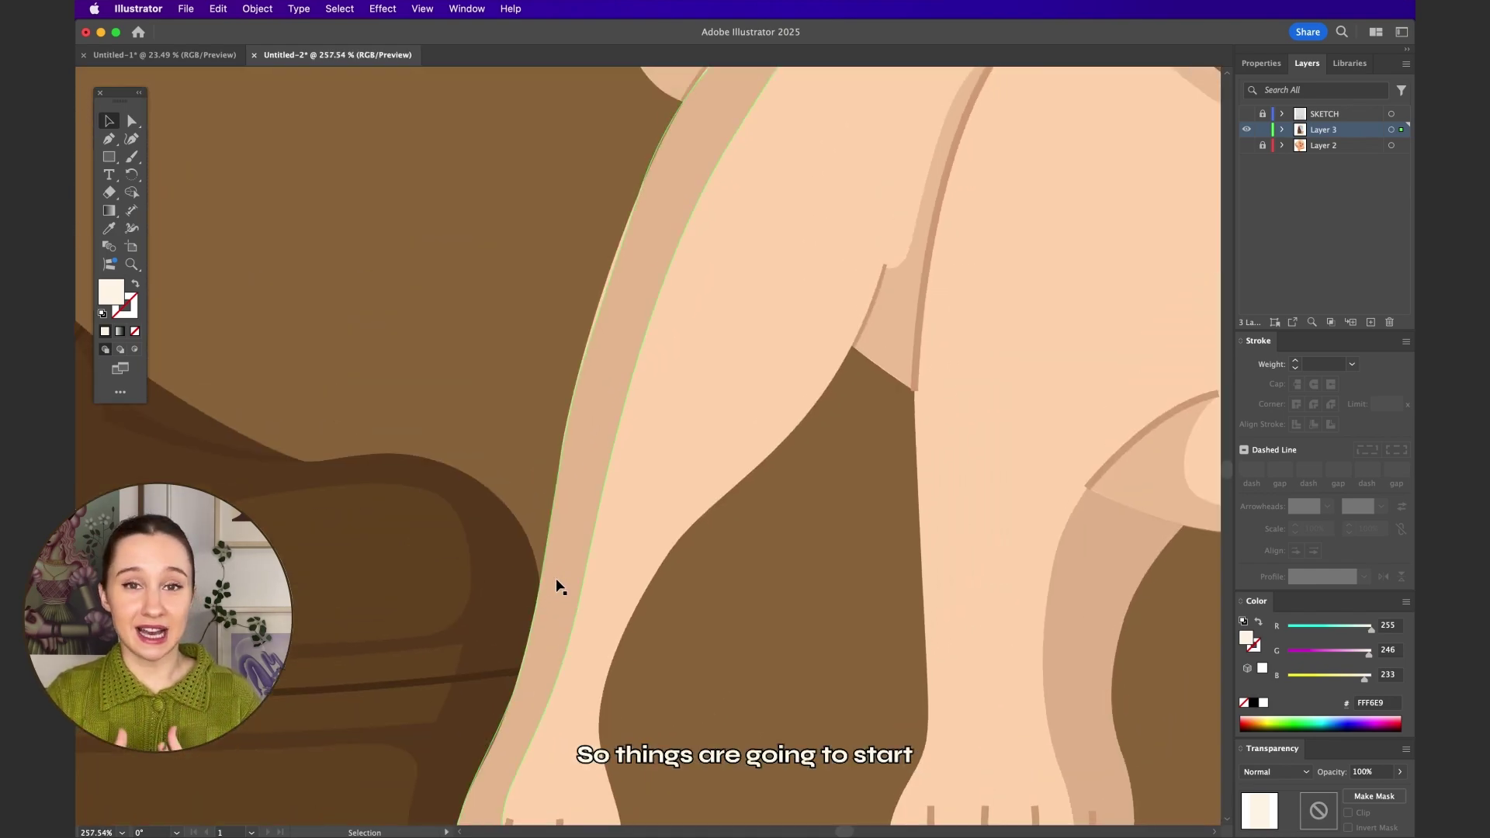
{"action": "left_click", "coordinate": [577, 512]}
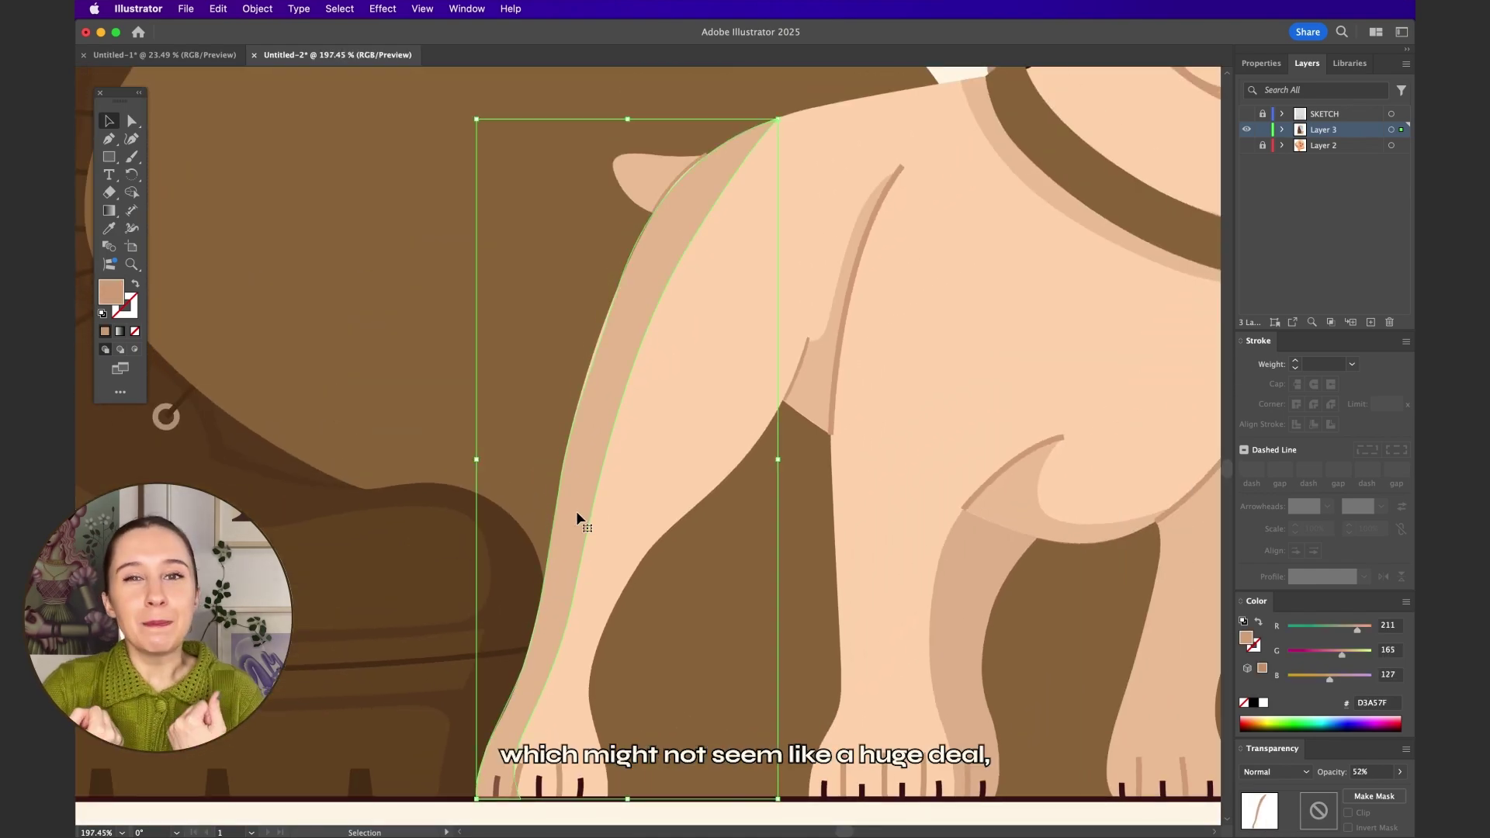
{"action": "key", "text": "Delete"}
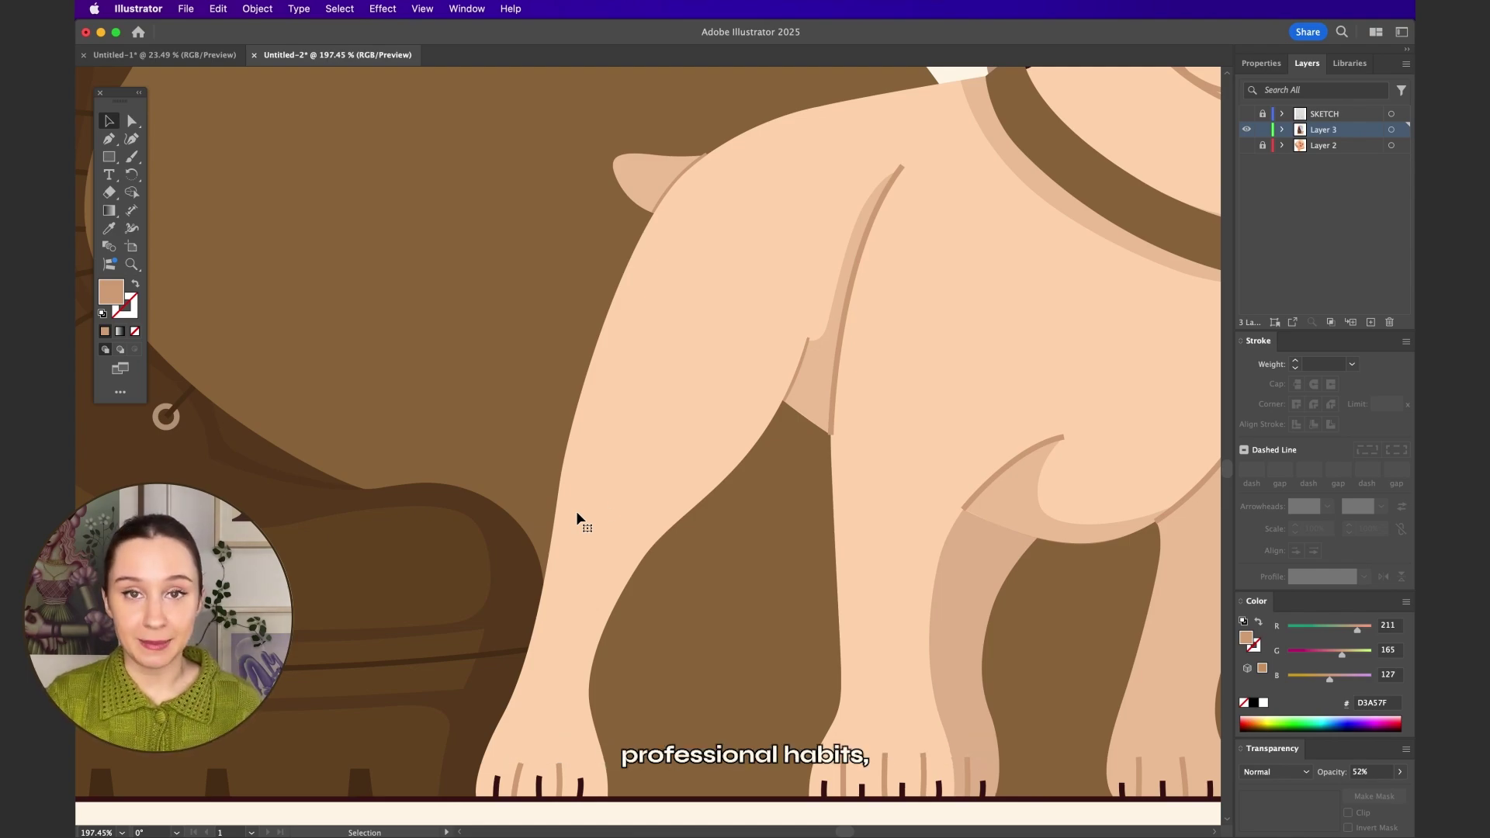
Select the dog's hind leg shape and switch to Draw Inside mode.
{"action": "left_click", "coordinate": [643, 418]}
{"action": "scroll", "coordinate": [643, 418], "scroll_direction": "down", "scroll_amount": 2}
{"action": "scroll", "coordinate": [643, 419], "scroll_direction": "up", "scroll_amount": 1}
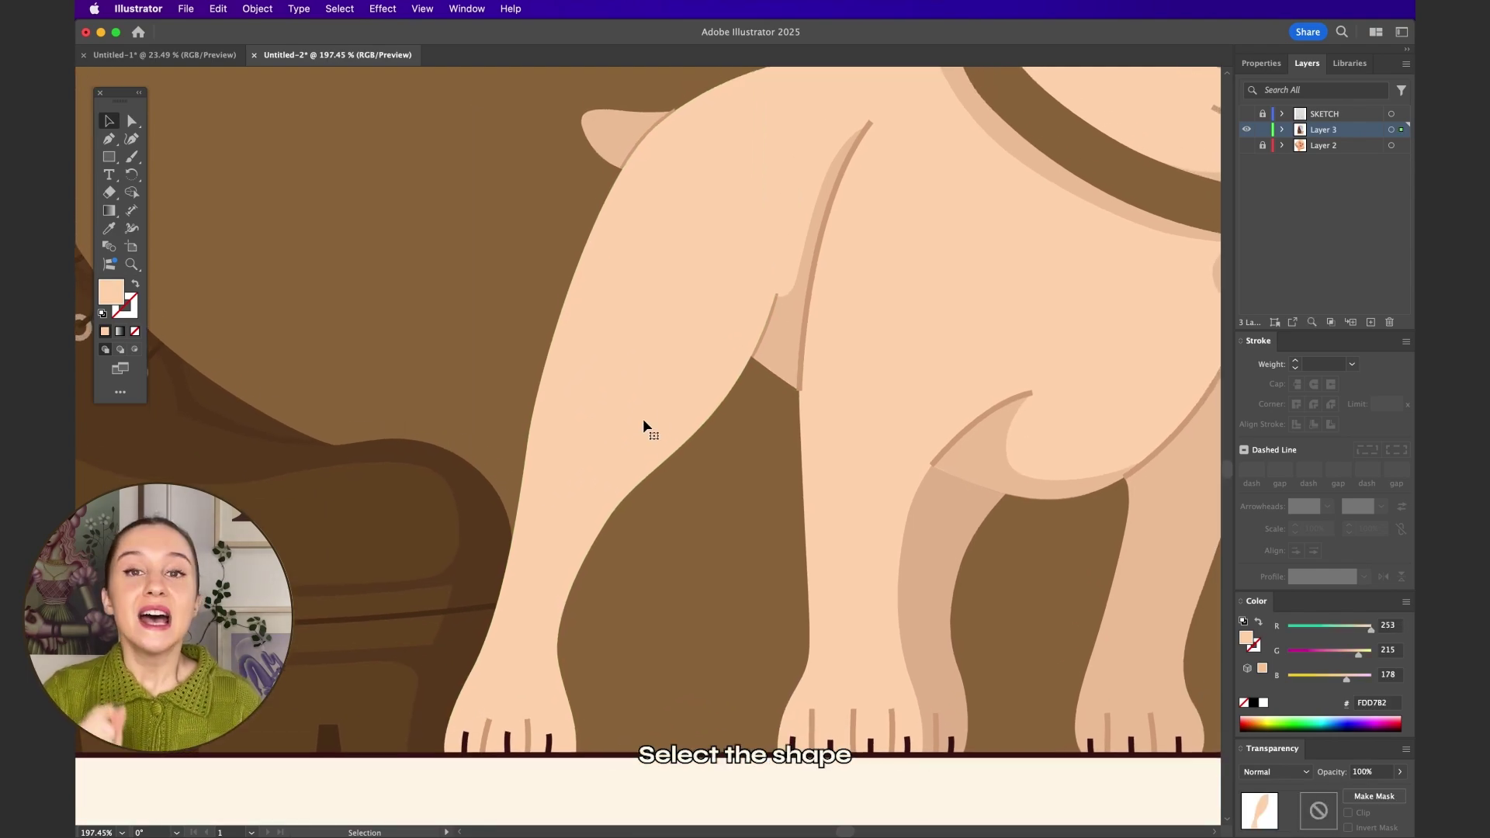
{"action": "left_click", "coordinate": [643, 419]}
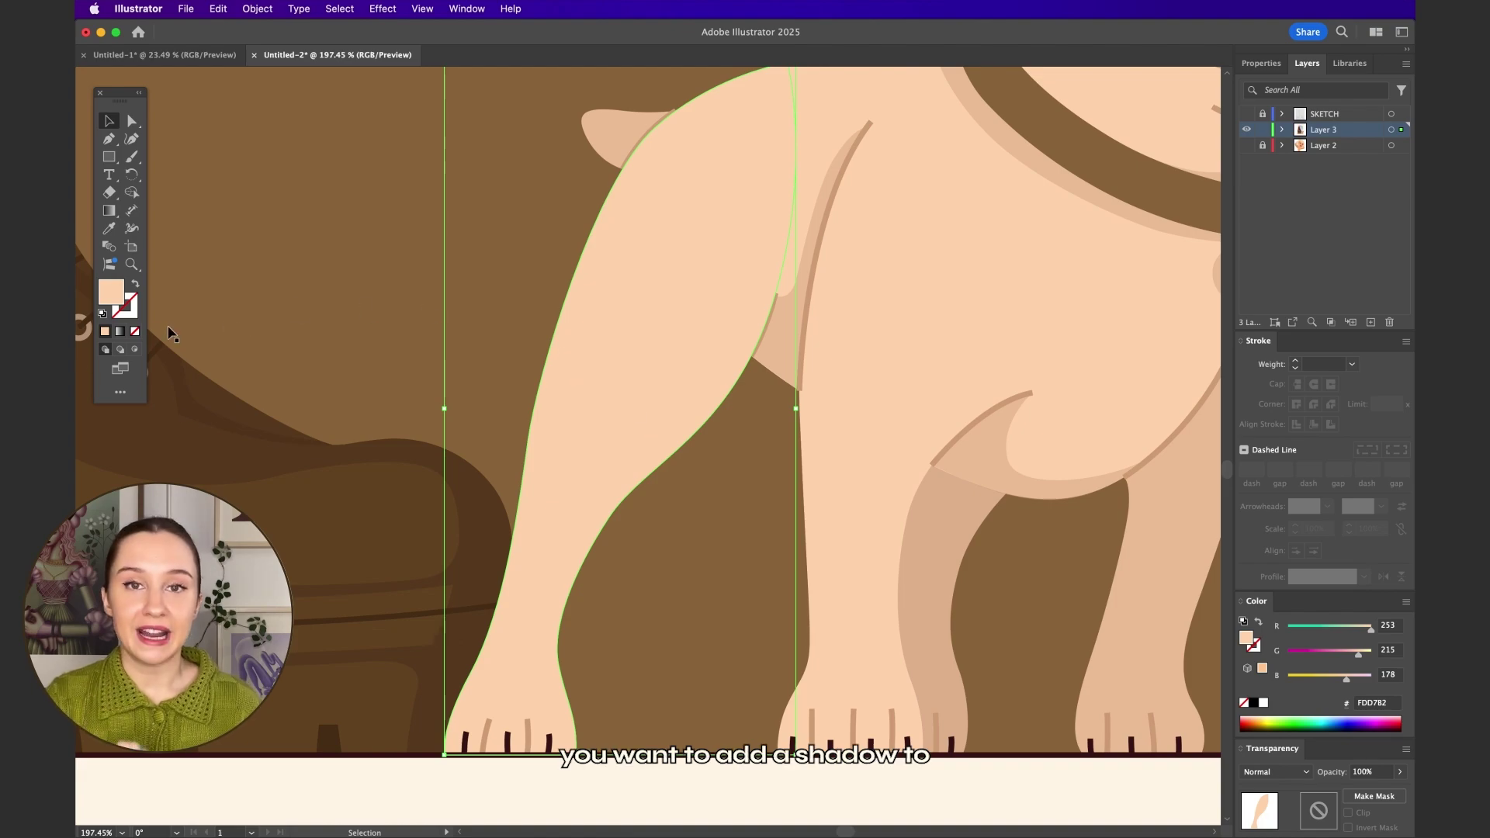
{"action": "left_click", "coordinate": [135, 350]}
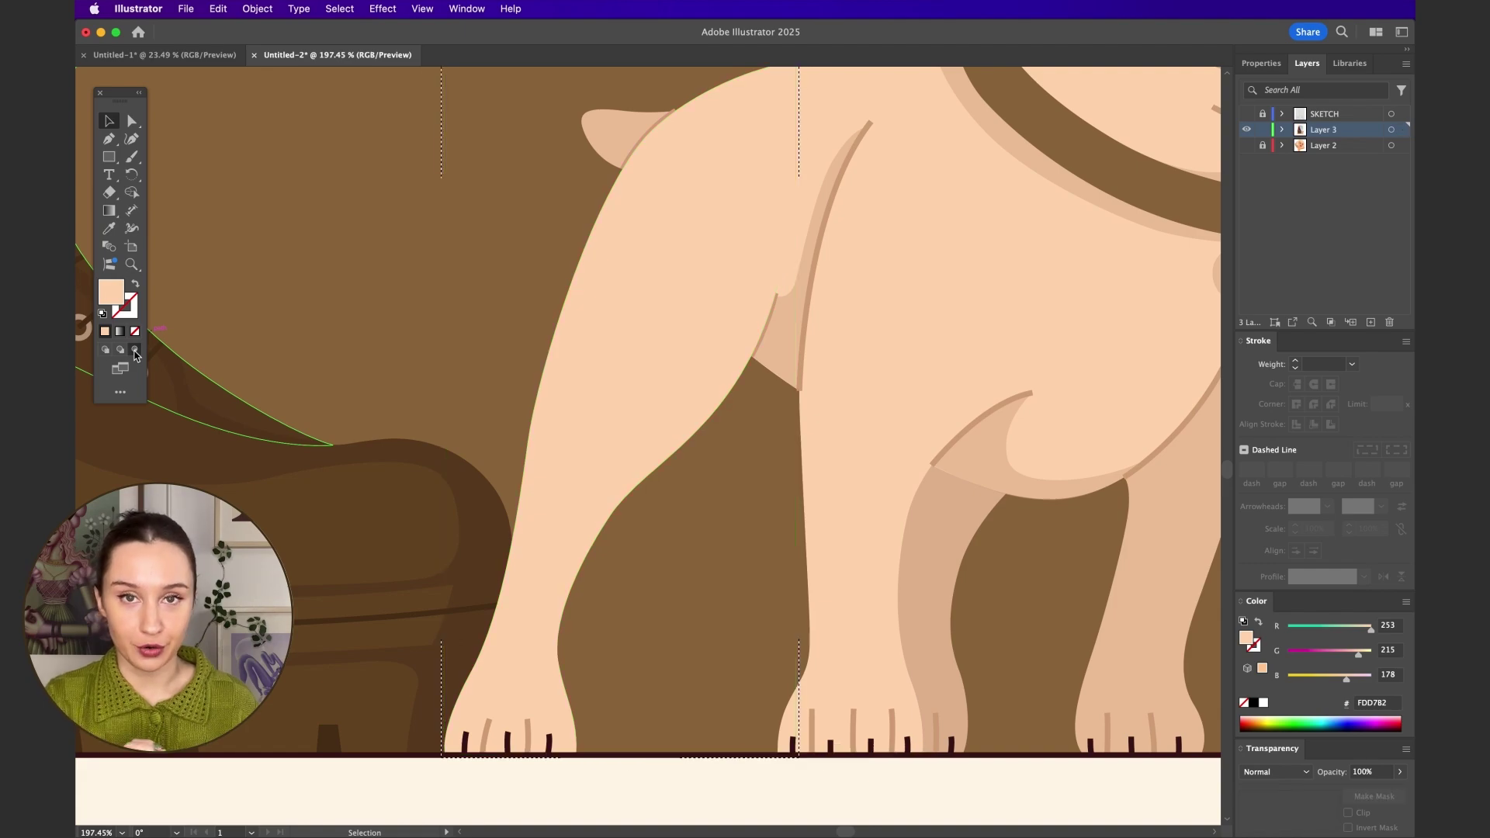
{"action": "scroll", "coordinate": [471, 333], "scroll_direction": "down", "scroll_amount": 2}
{"action": "scroll", "coordinate": [472, 332], "scroll_direction": "up", "scroll_amount": 2}
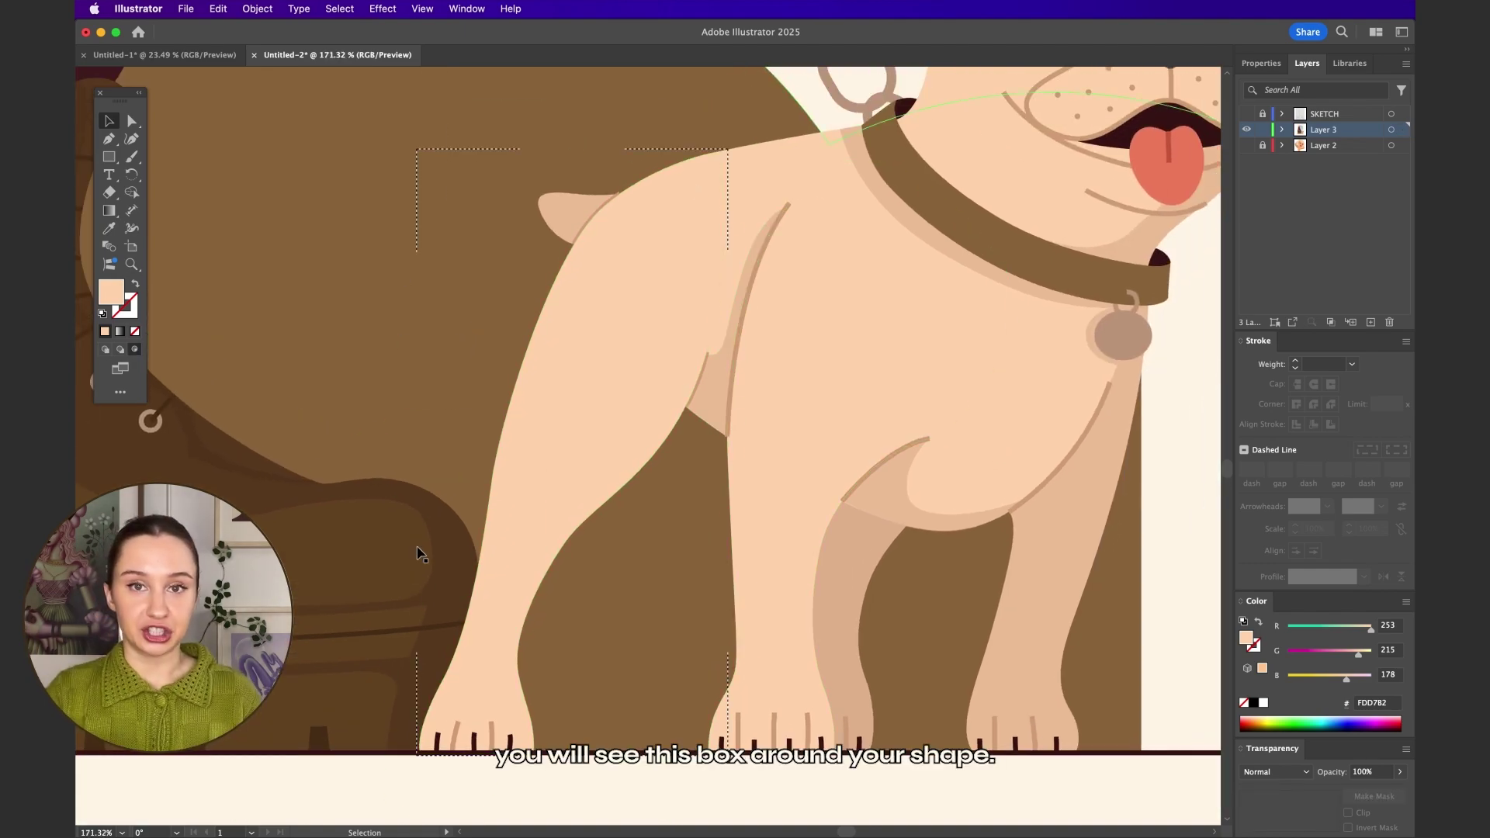
Draw a closed D3A57F shadow shape with the Pen tool along the hind leg's back, extending well beyond the leg's outer edge.
{"action": "left_click", "coordinate": [109, 142]}
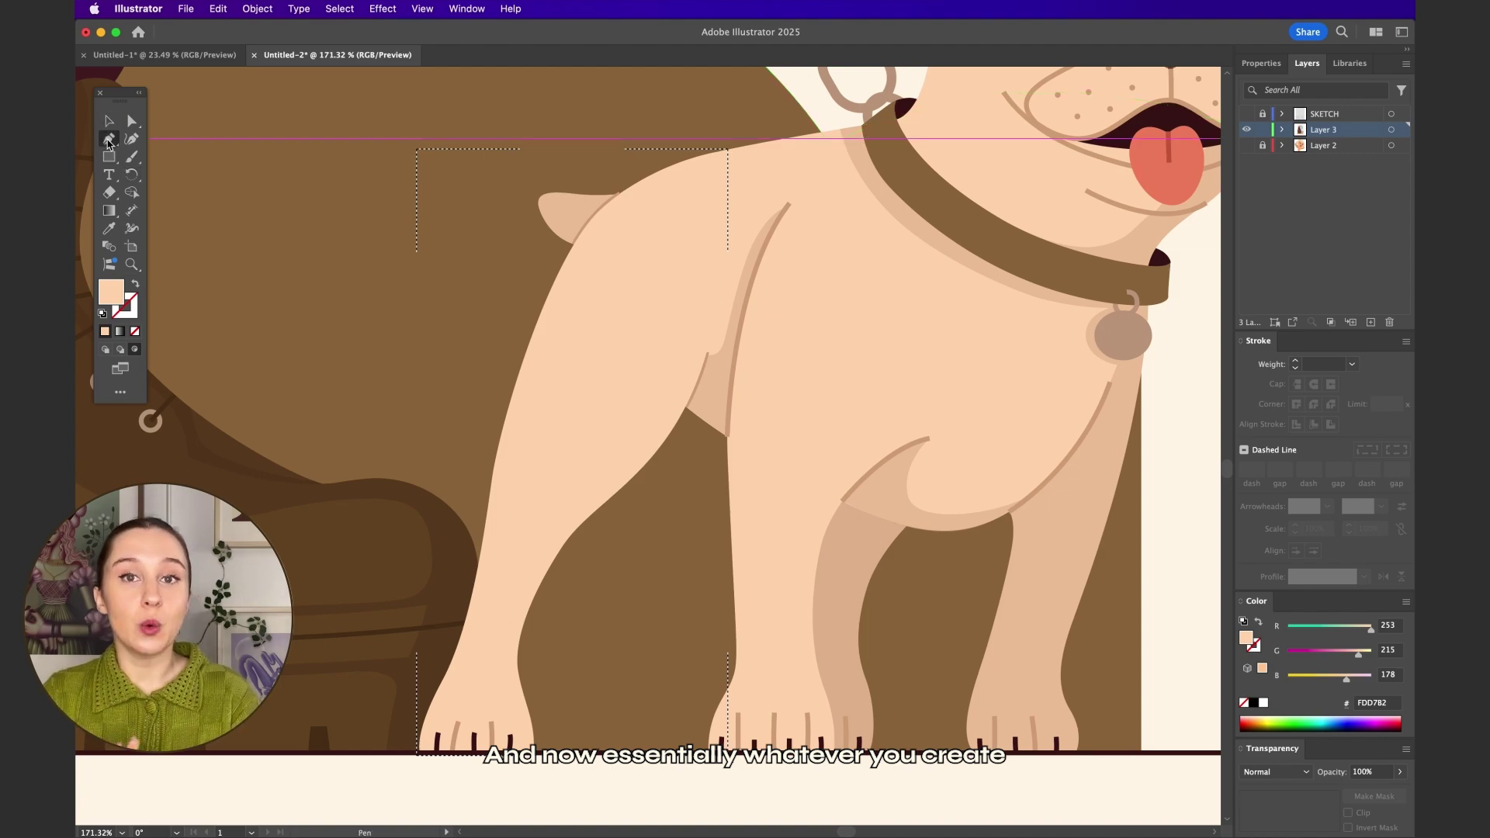
{"action": "left_click_drag", "start_coordinate": [470, 689], "coordinate": [491, 647]}
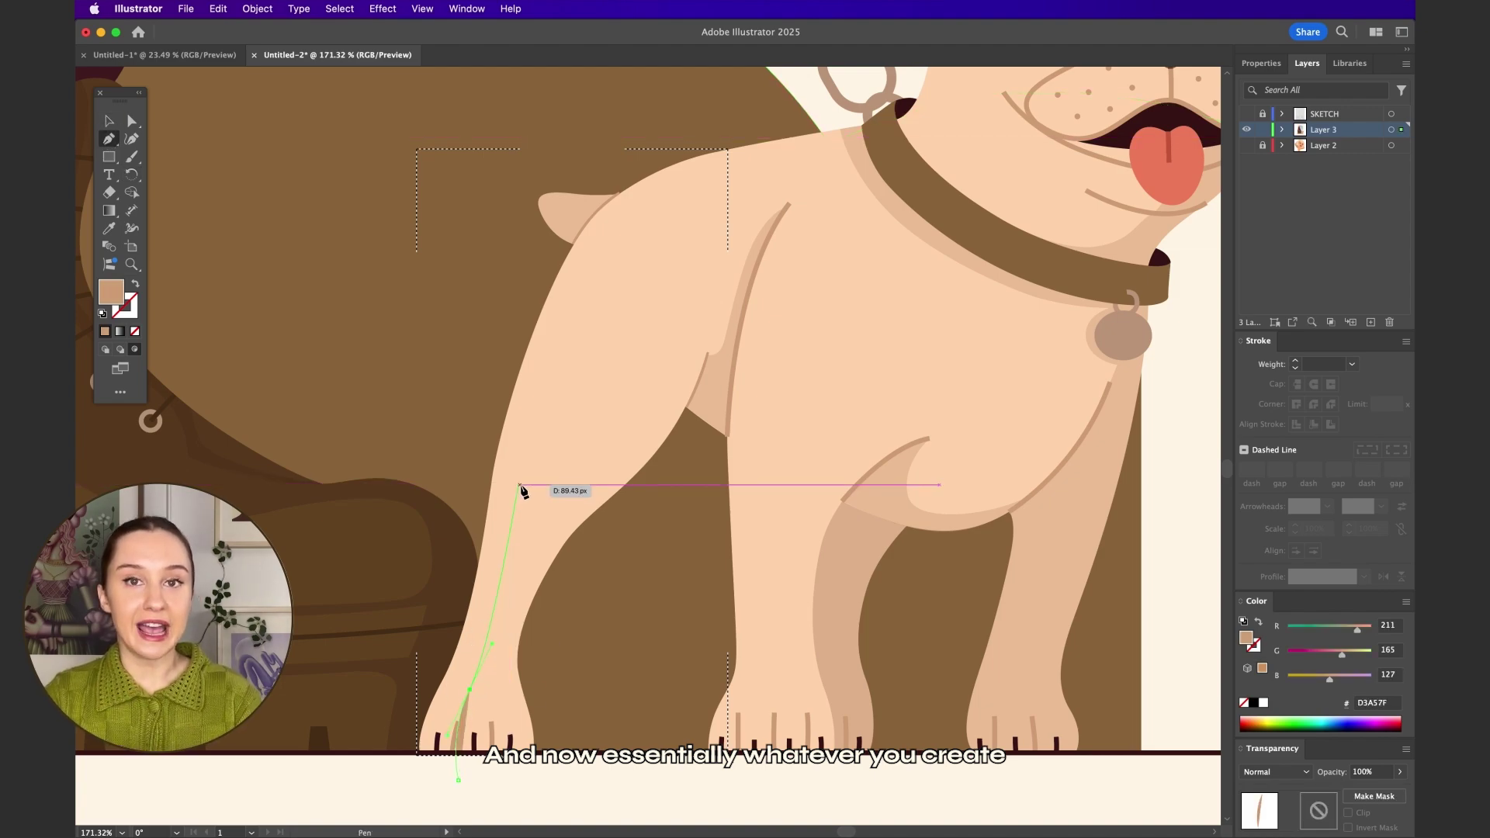
{"action": "left_click", "coordinate": [521, 487]}
{"action": "left_click", "coordinate": [525, 434]}
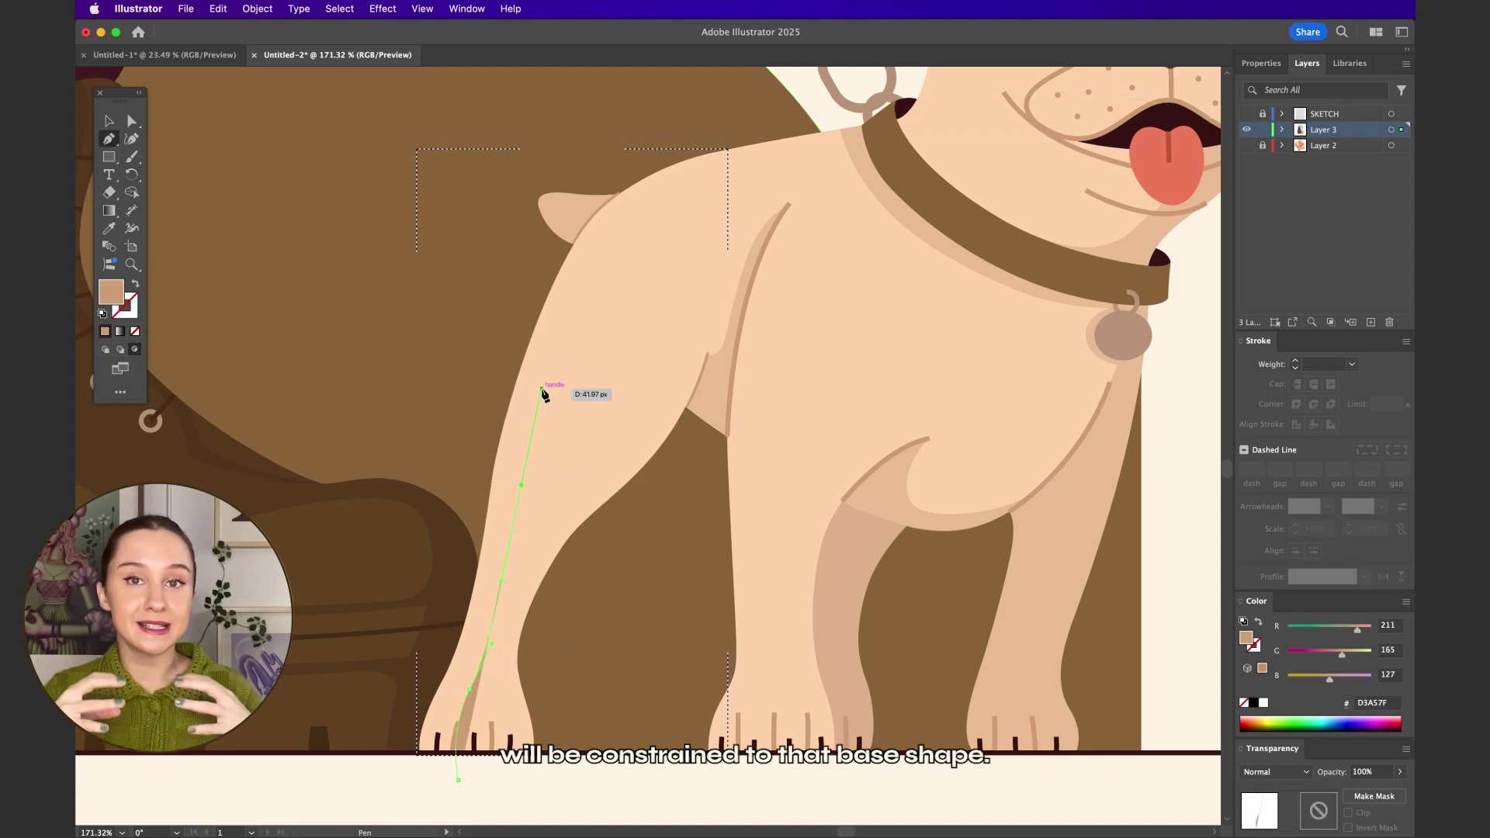
{"action": "left_click", "coordinate": [704, 150]}
{"action": "left_click_drag", "start_coordinate": [771, 130], "coordinate": [771, 129]}
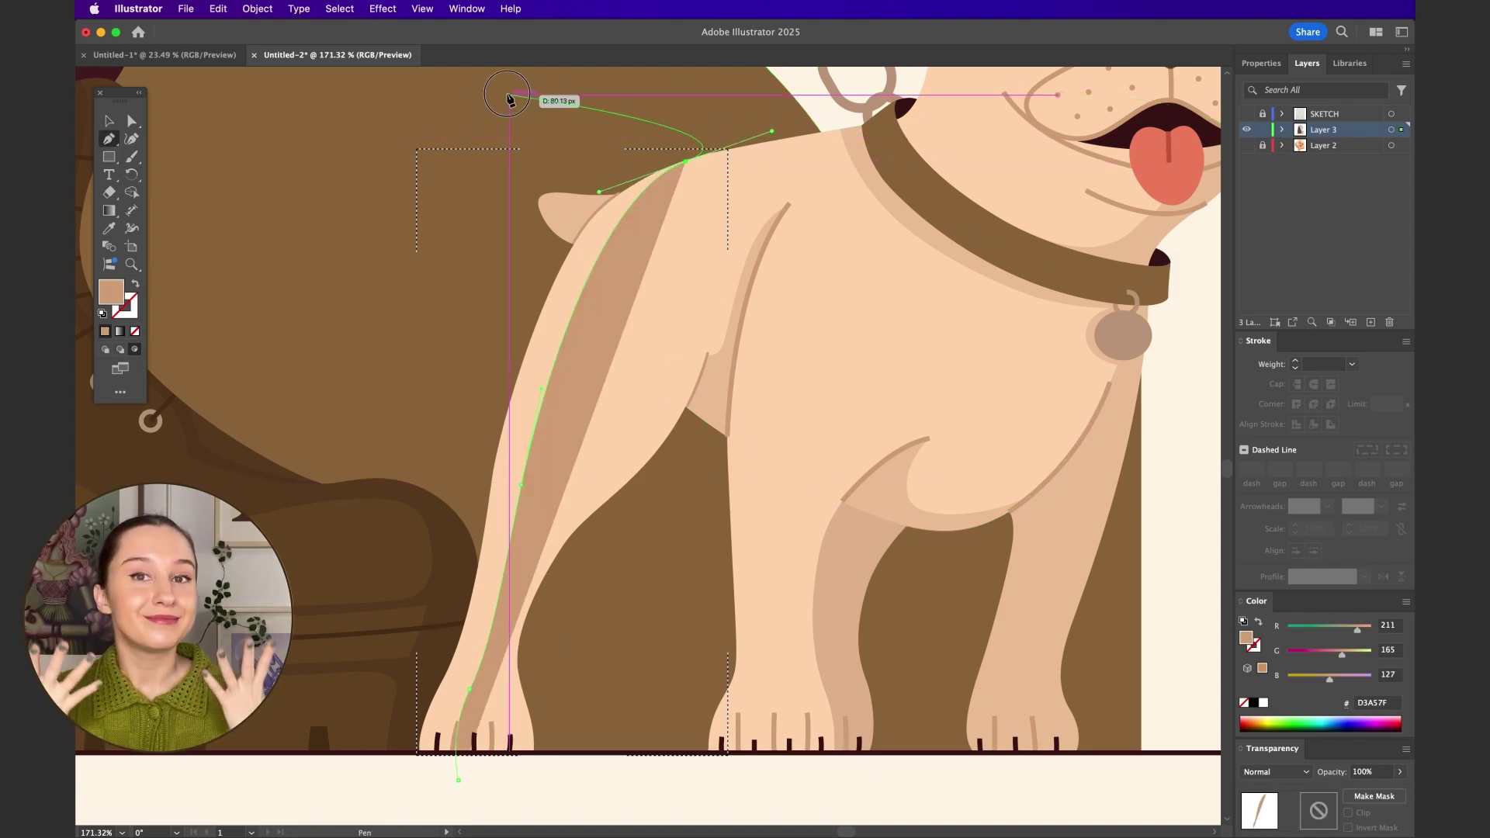
{"action": "left_click_drag", "start_coordinate": [509, 95], "coordinate": [455, 100]}
{"action": "left_click_drag", "start_coordinate": [340, 191], "coordinate": [329, 283]}
{"action": "left_click_drag", "start_coordinate": [329, 747], "coordinate": [344, 793]}
{"action": "left_click_drag", "start_coordinate": [458, 780], "coordinate": [482, 735]}
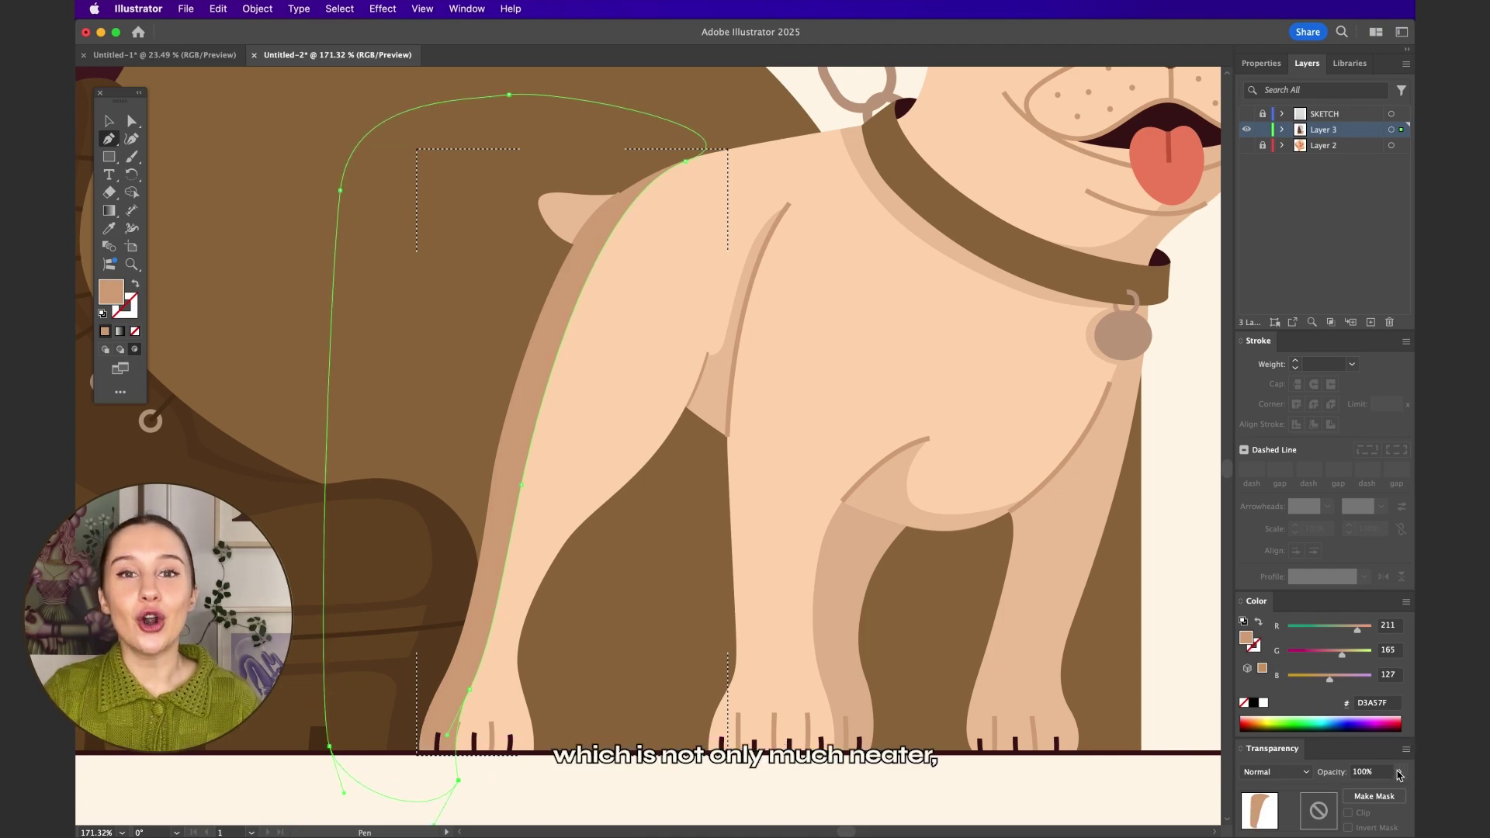
Lower the opacity of the shadow inside the hind leg to 39%, deselect it, and return to Draw Normal mode.
{"action": "left_click", "coordinate": [1370, 791]}
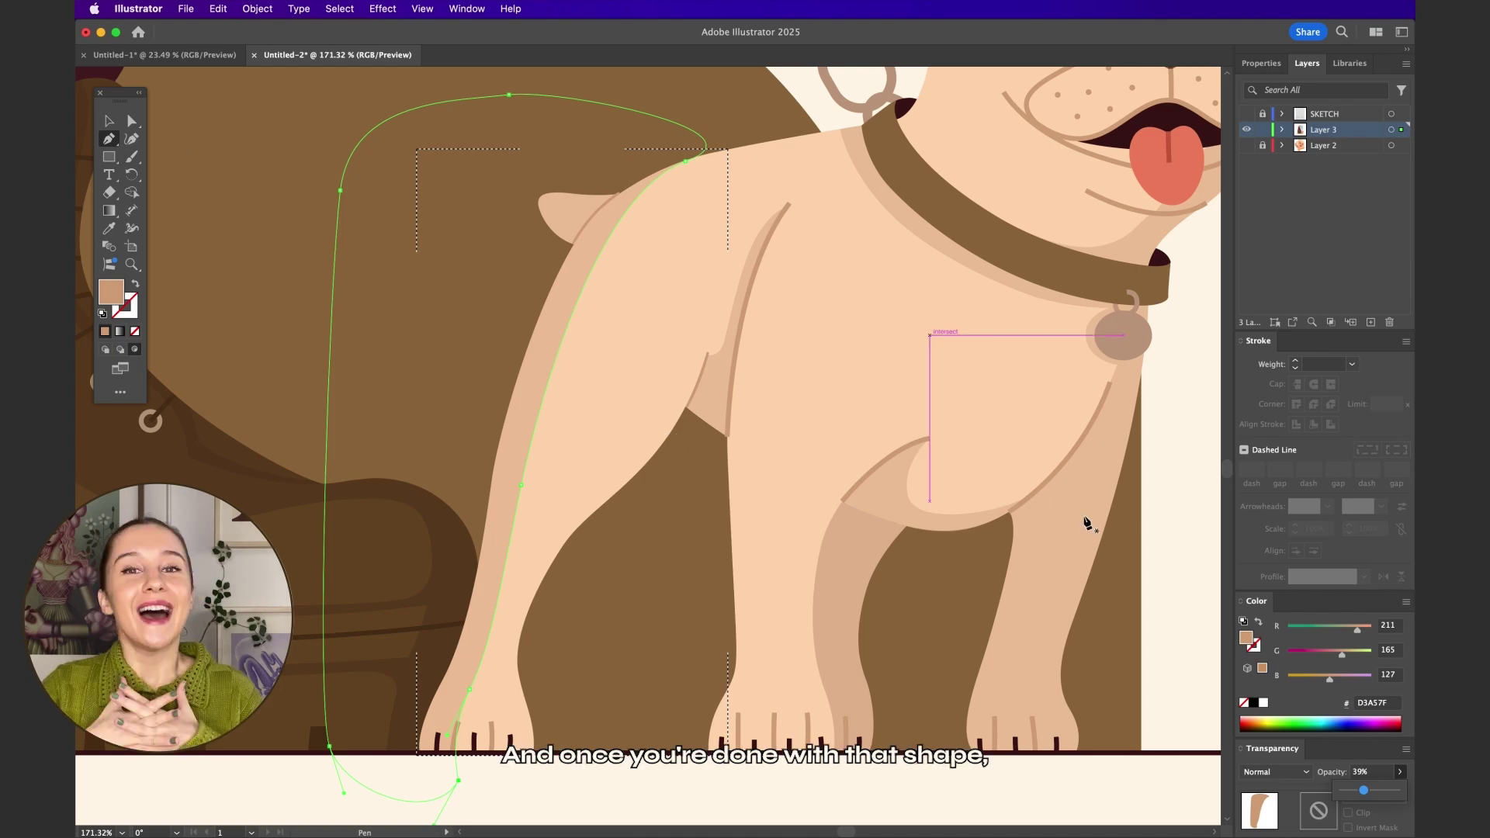
{"action": "key", "text": "v"}
{"action": "left_click", "coordinate": [1174, 536]}
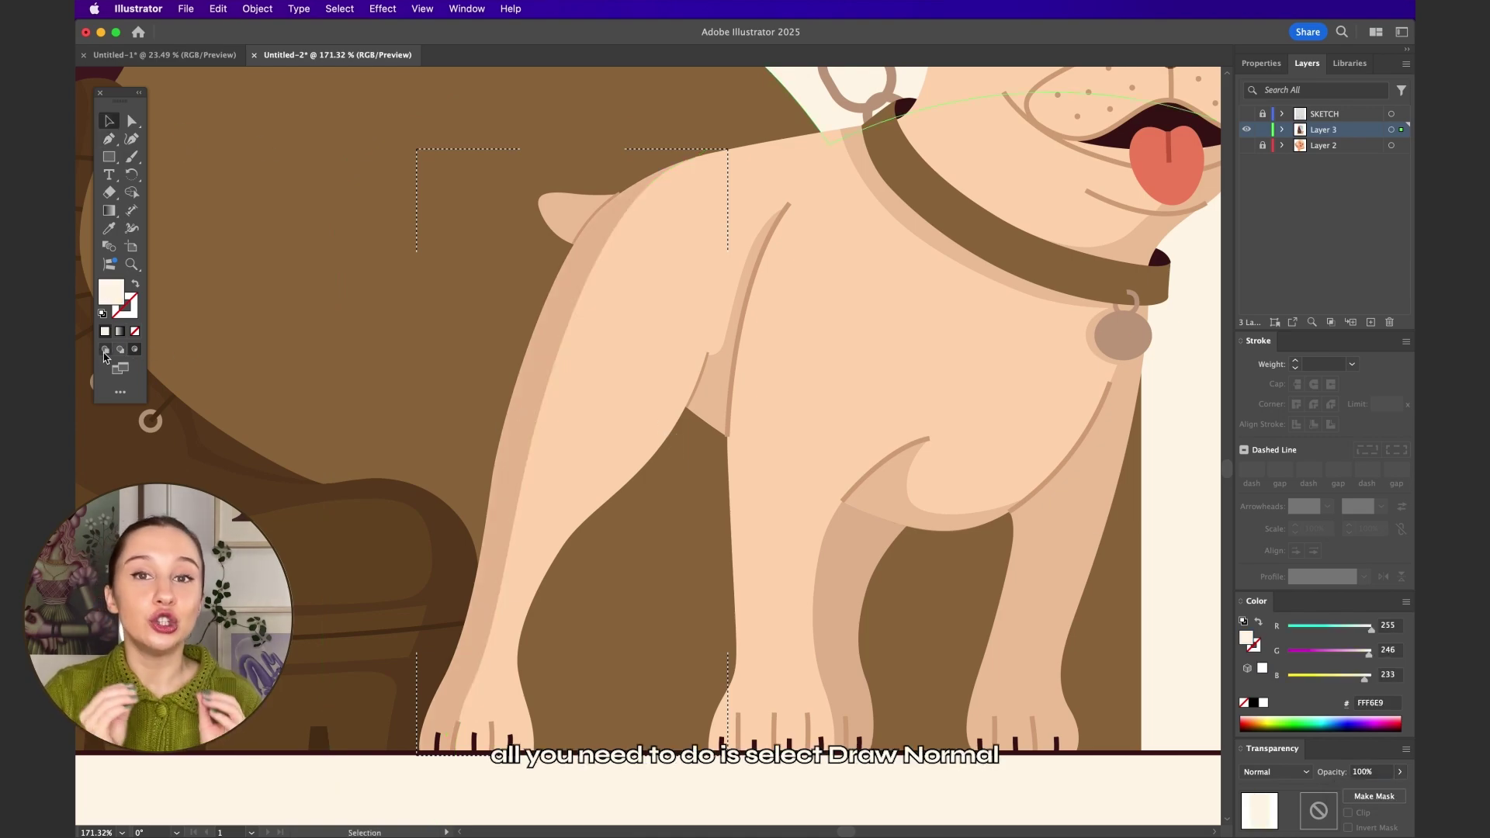
{"action": "left_click", "coordinate": [105, 352]}
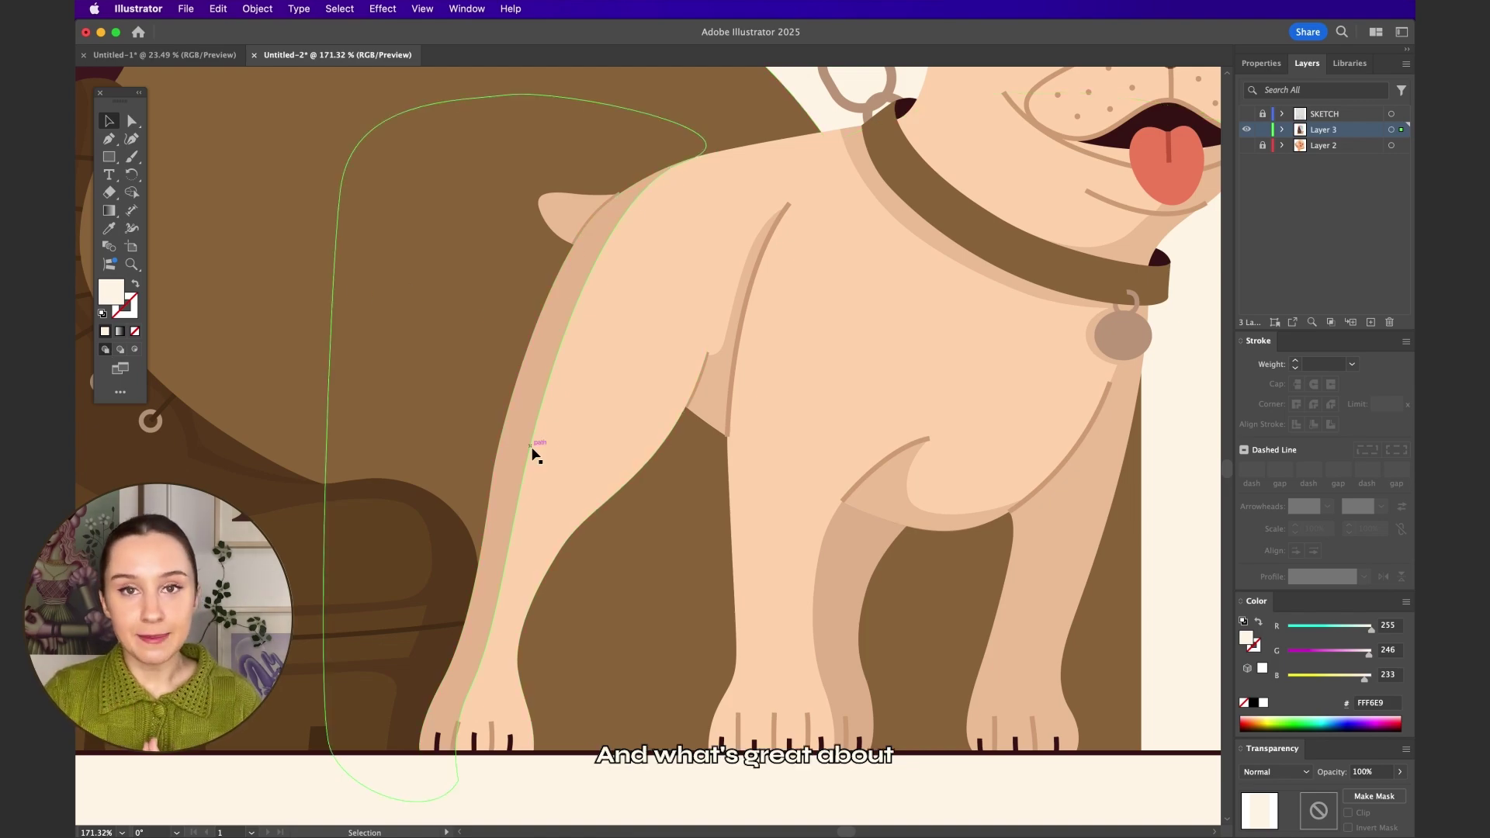
Reshape the hind leg's base shape by moving the middle anchor point of its back edge outward with Direct Selection.
{"action": "left_click", "coordinate": [500, 463]}
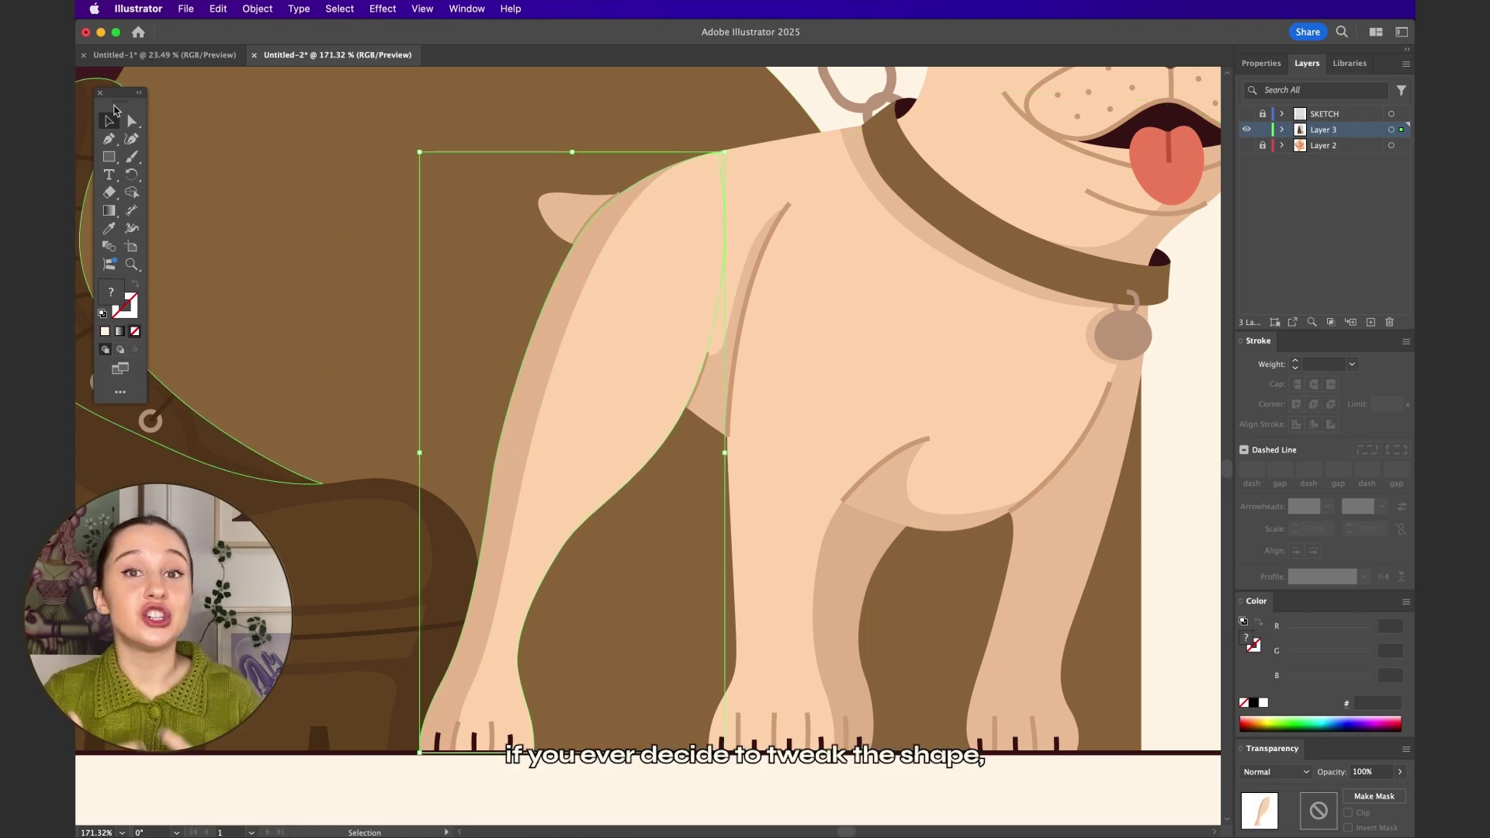
{"action": "left_click", "coordinate": [132, 121]}
{"action": "left_click_drag", "start_coordinate": [492, 479], "coordinate": [411, 458]}
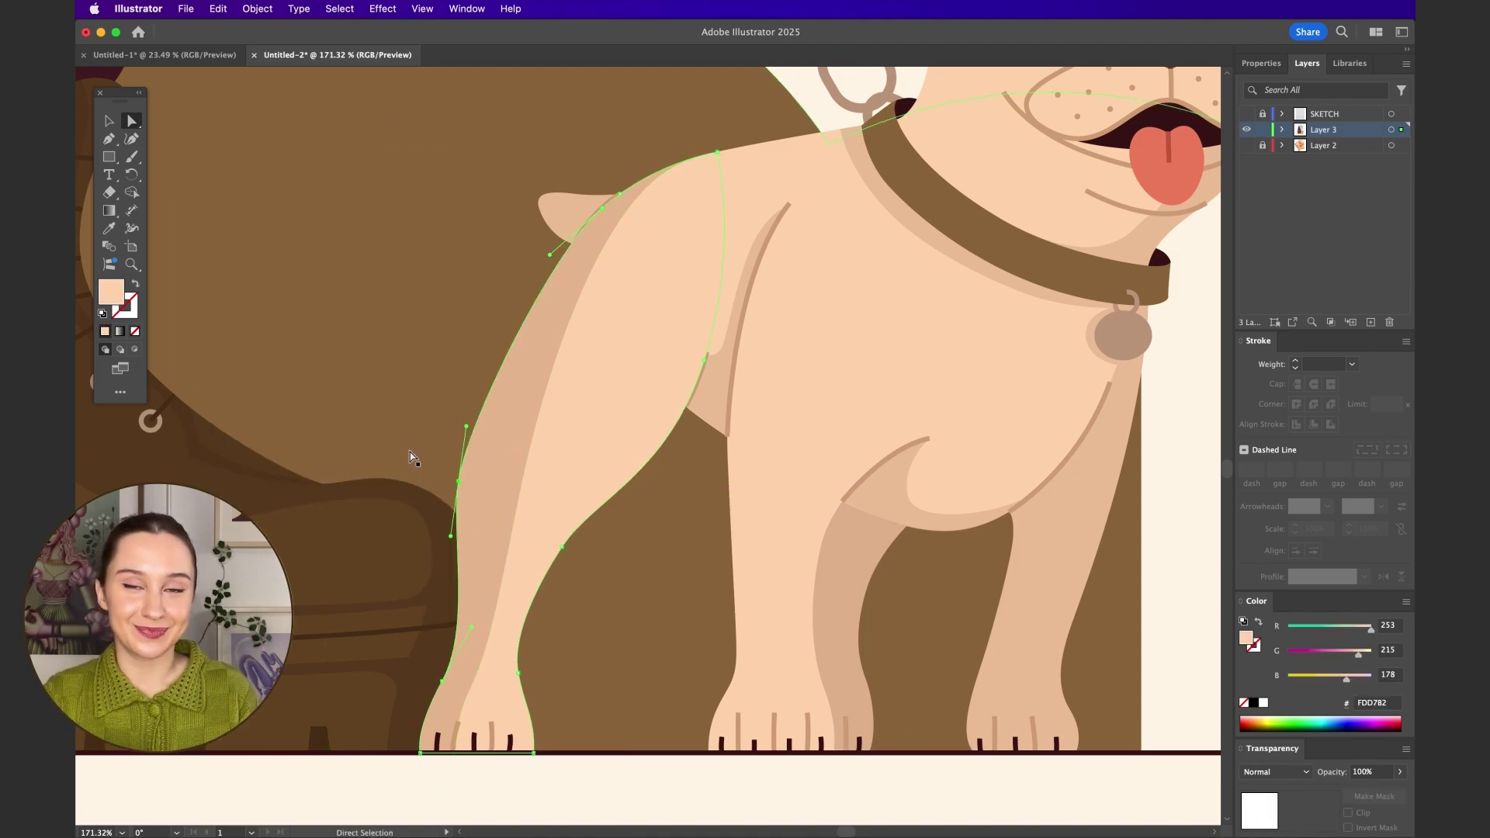